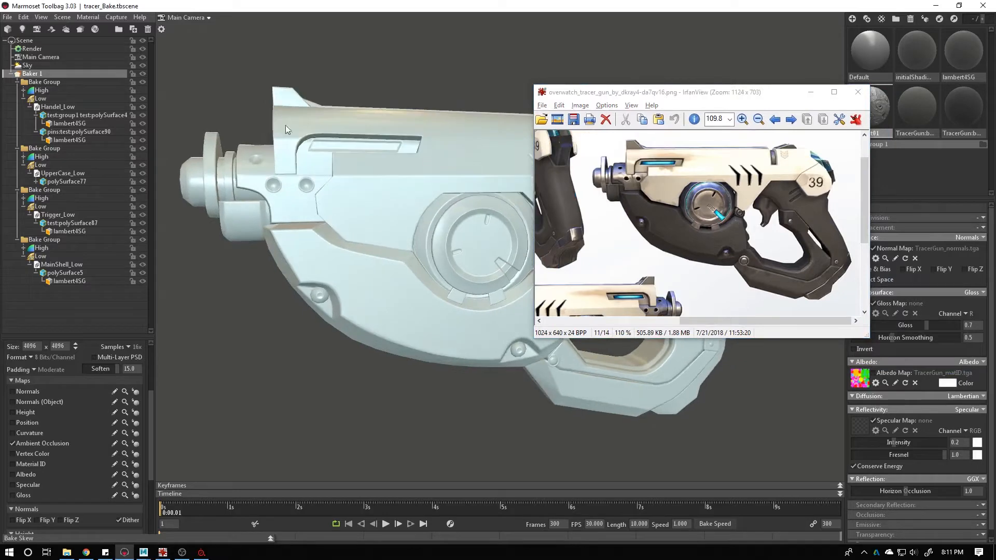
Move the Tracer gun reference image aside so the whole baked gun model is uncovered
left_click_drag(332, 156, 391, 215)
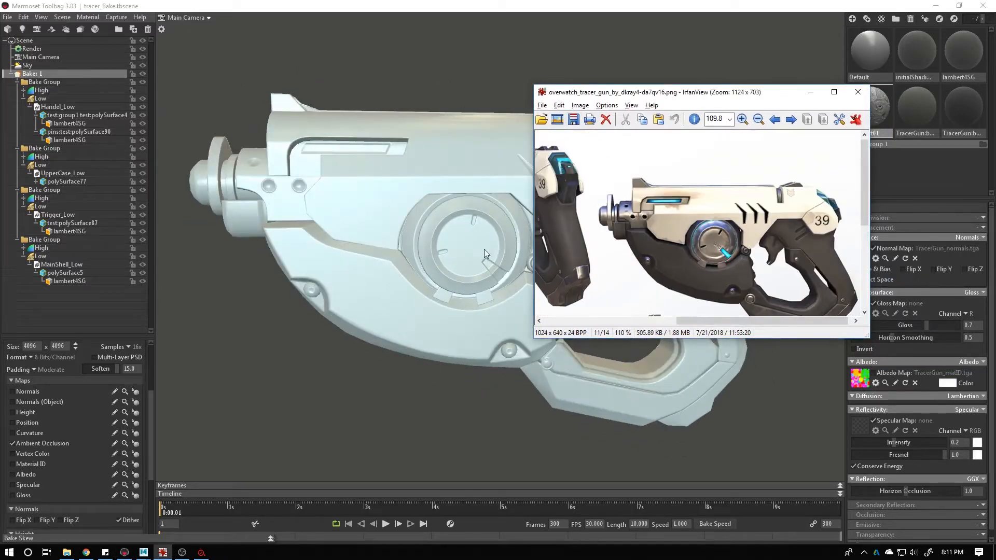
left_click(201, 552)
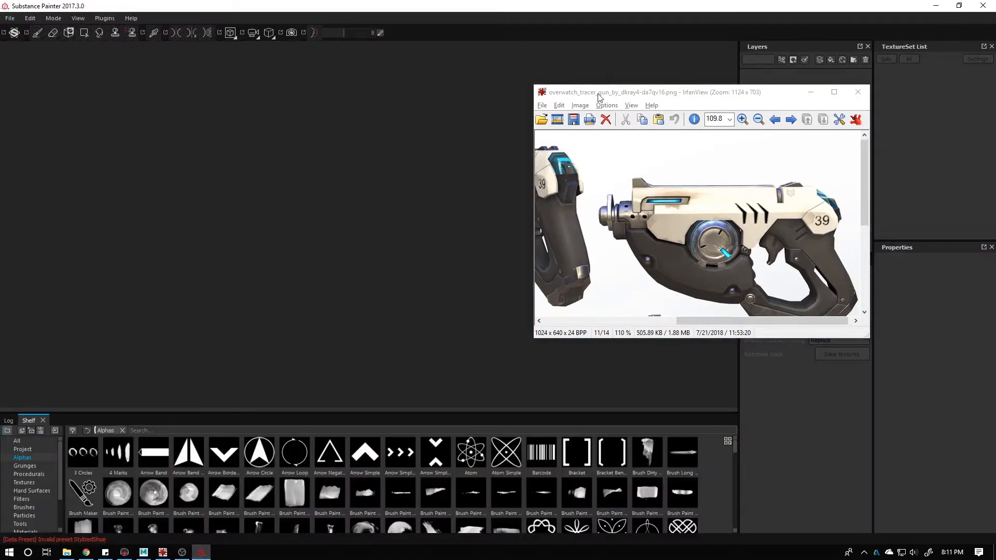
key("alt+Tab")
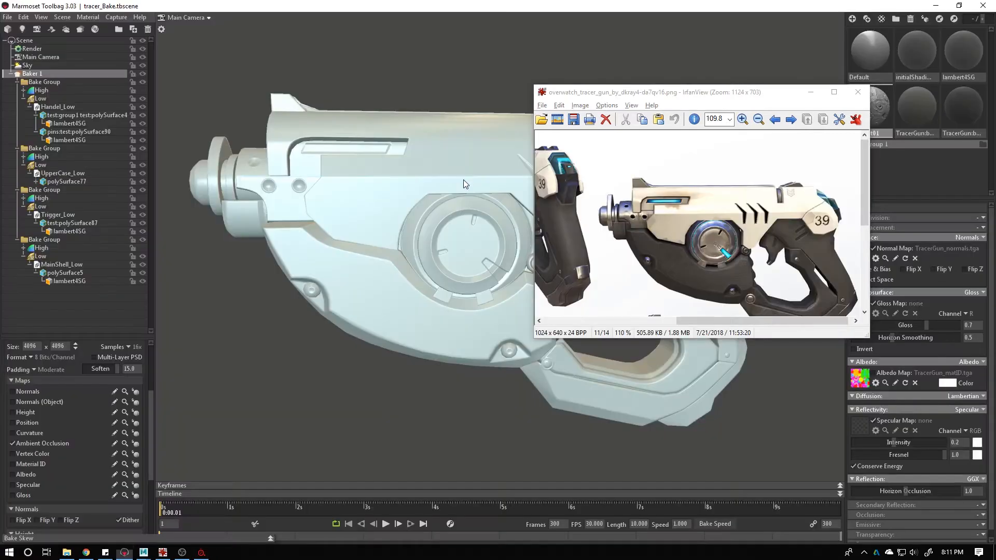
left_click_drag(441, 179, 356, 180)
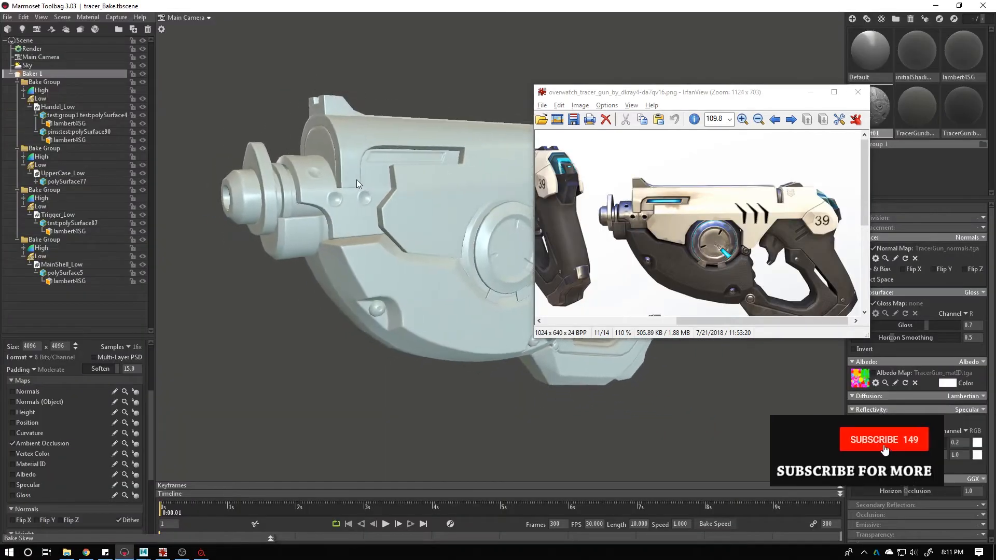
left_click_drag(664, 93, 826, 107)
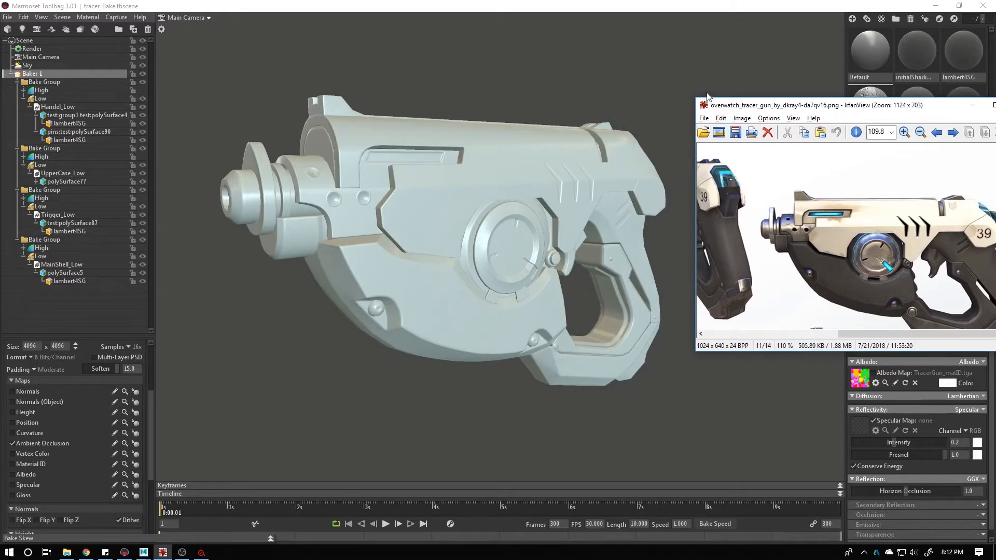
left_click(427, 181)
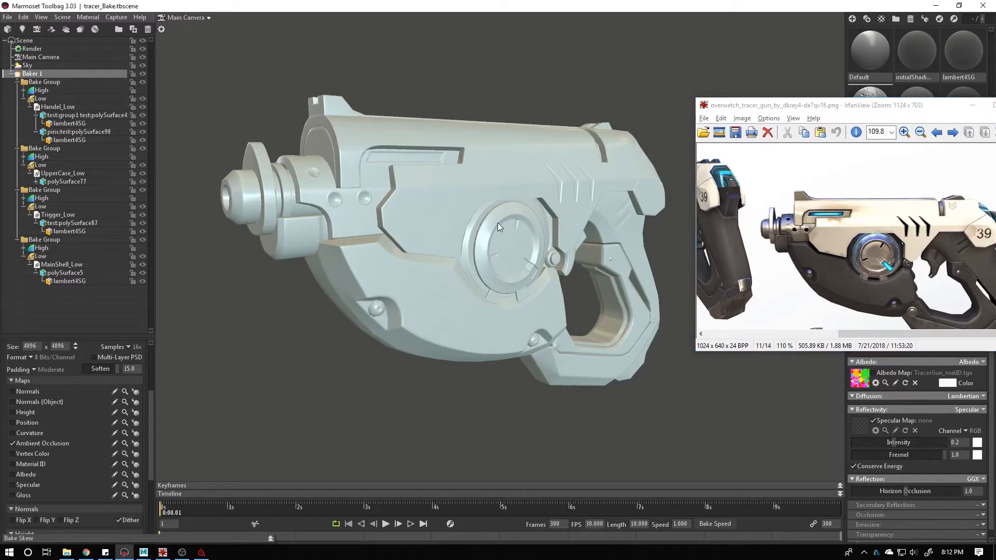
Examine the baked gun's side details, barrel and muzzle from several angles against the reference image
left_click_drag(497, 223, 370, 215)
left_click_drag(549, 181, 421, 197)
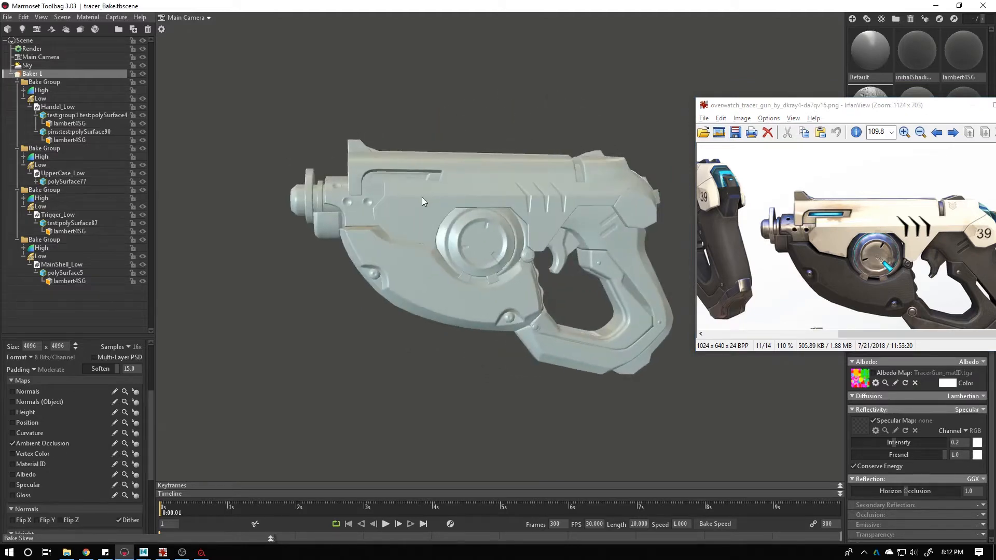
right_click_drag(410, 195, 570, 235)
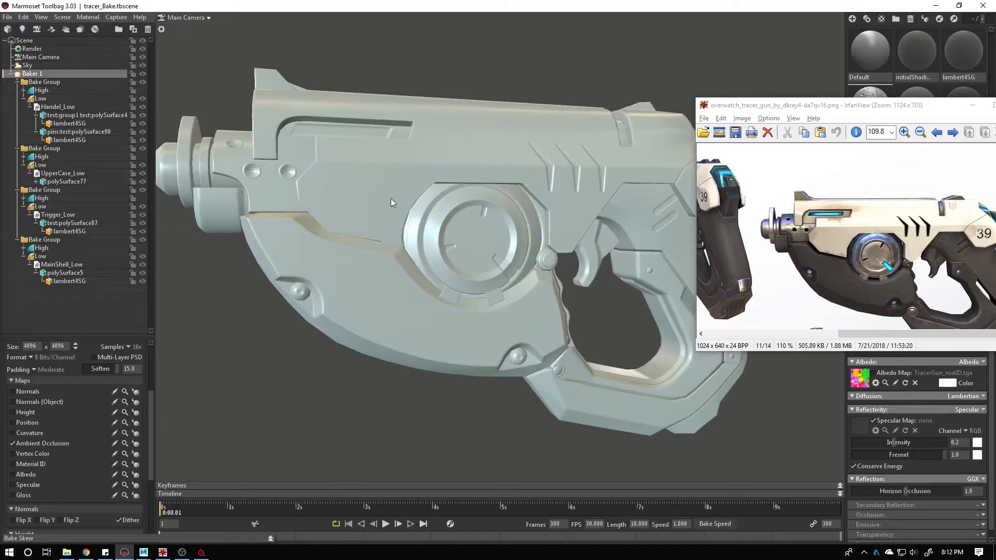
left_click_drag(390, 198, 456, 201, "shift")
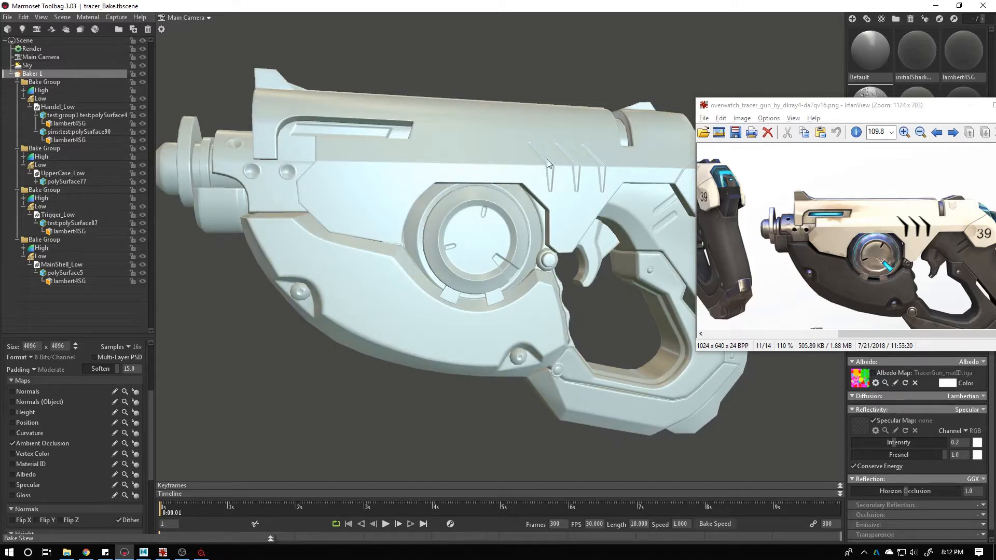
left_click_drag(449, 186, 496, 219)
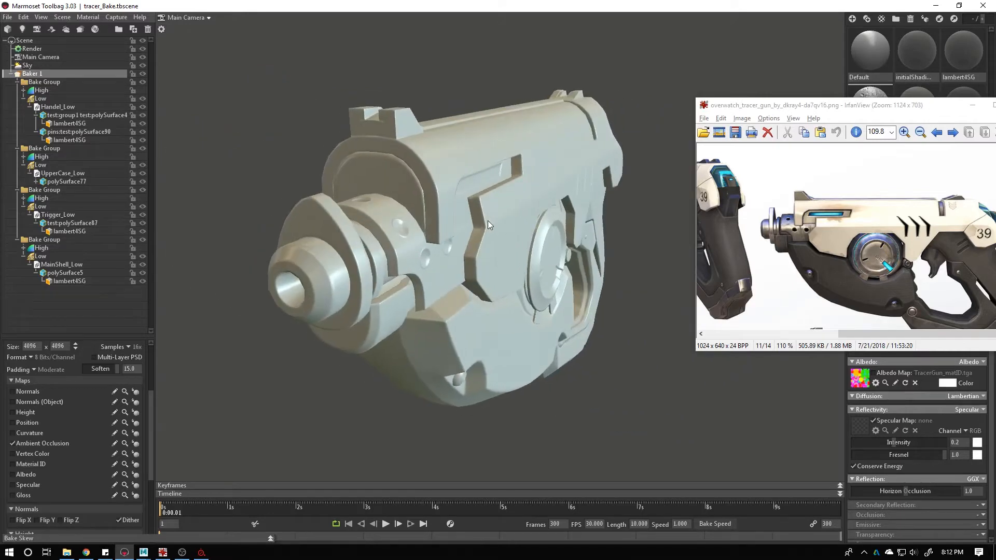
mouse_move(485, 224)
left_mouse_down()
mouse_move(447, 202)
mouse_move(497, 220)
left_mouse_up()
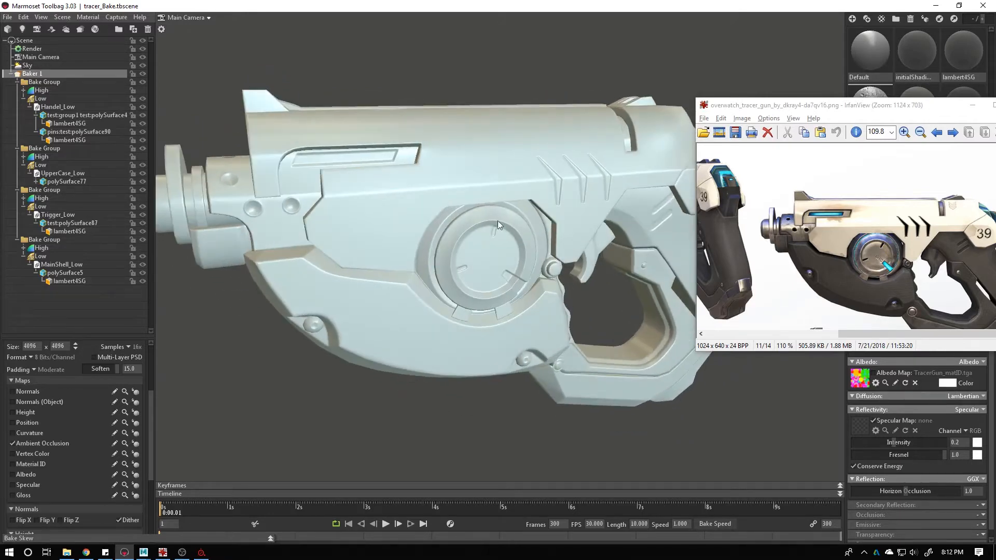
mouse_move(446, 197)
left_mouse_down()
mouse_move(480, 209)
mouse_move(438, 204)
left_mouse_up()
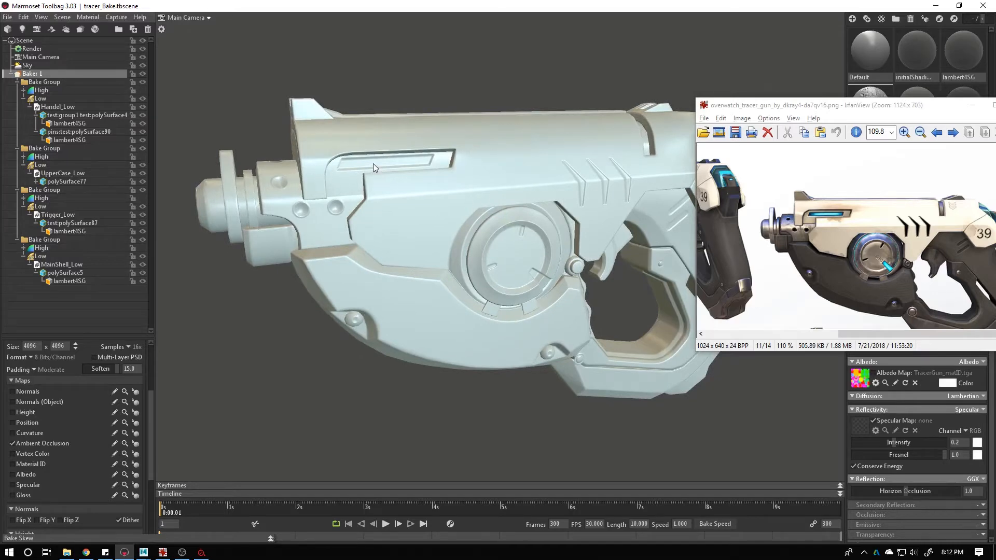
left_click_drag(298, 175, 371, 196)
Switch to Substance Painter
key("alt+Tab")
key("Tab")
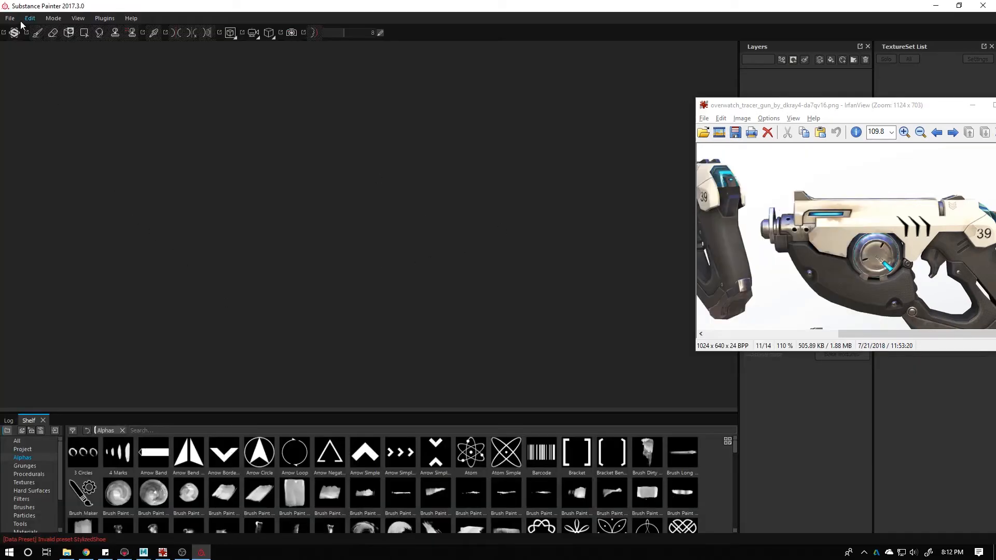
left_click(10, 18)
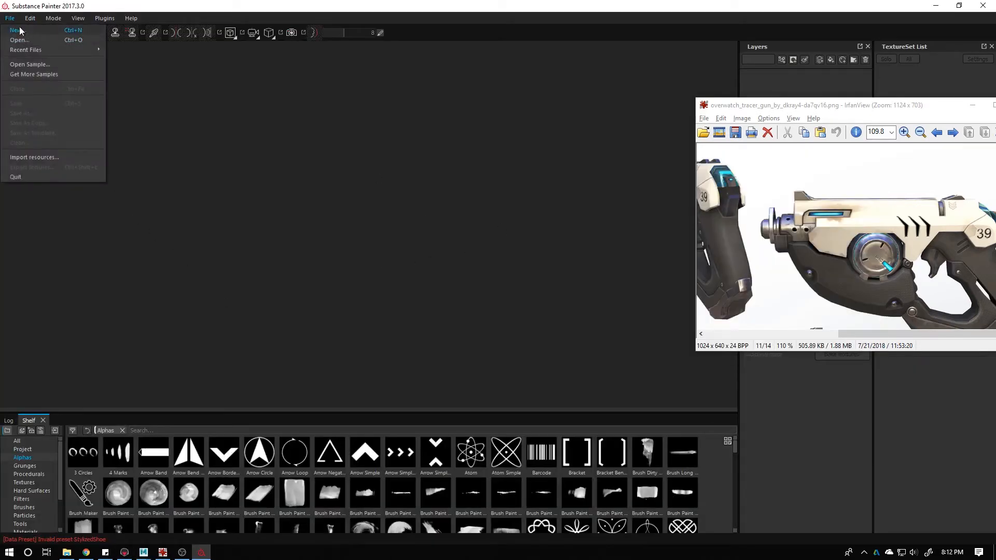
left_click(225, 3)
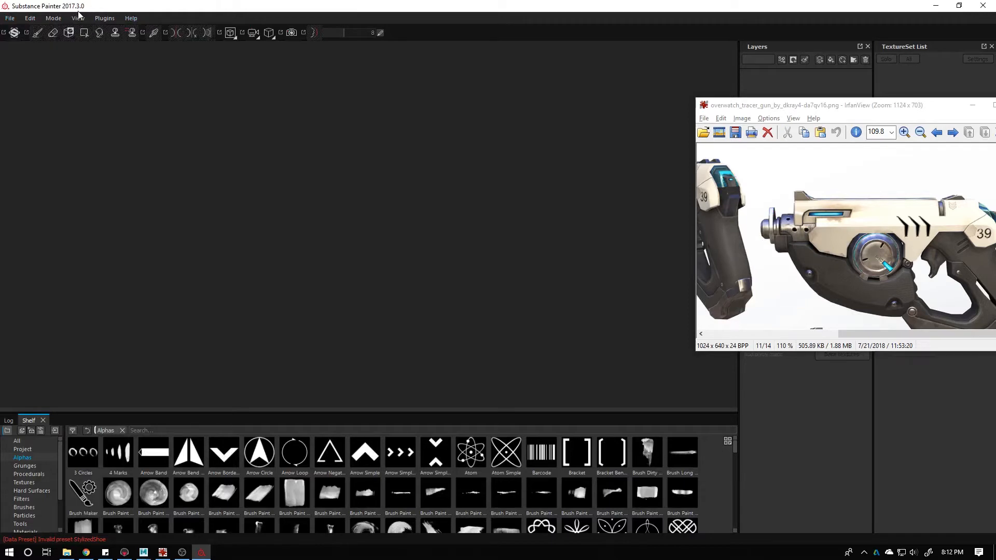
left_click(7, 19)
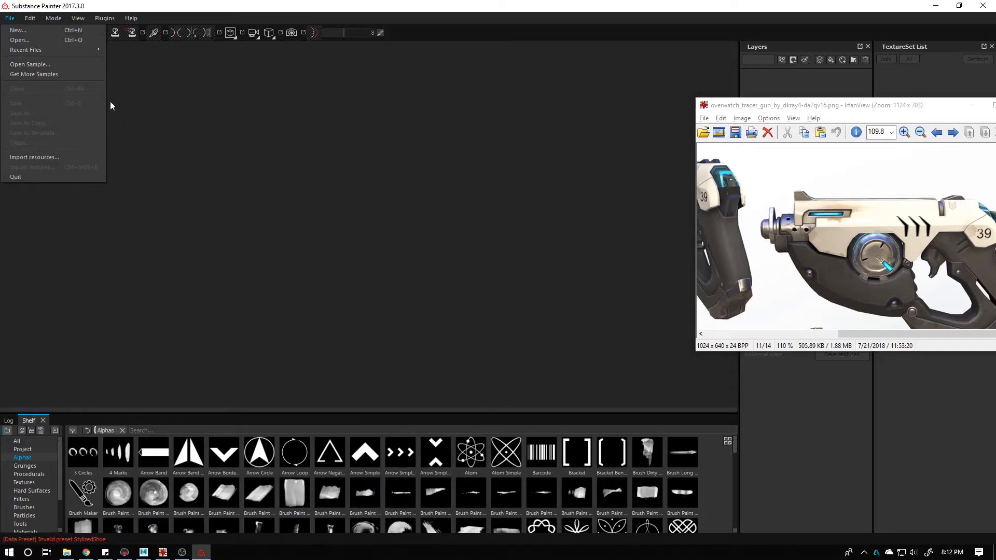
Zoom the gun reference image out to about 80% and pan it to show several views of the gun
left_click(842, 197)
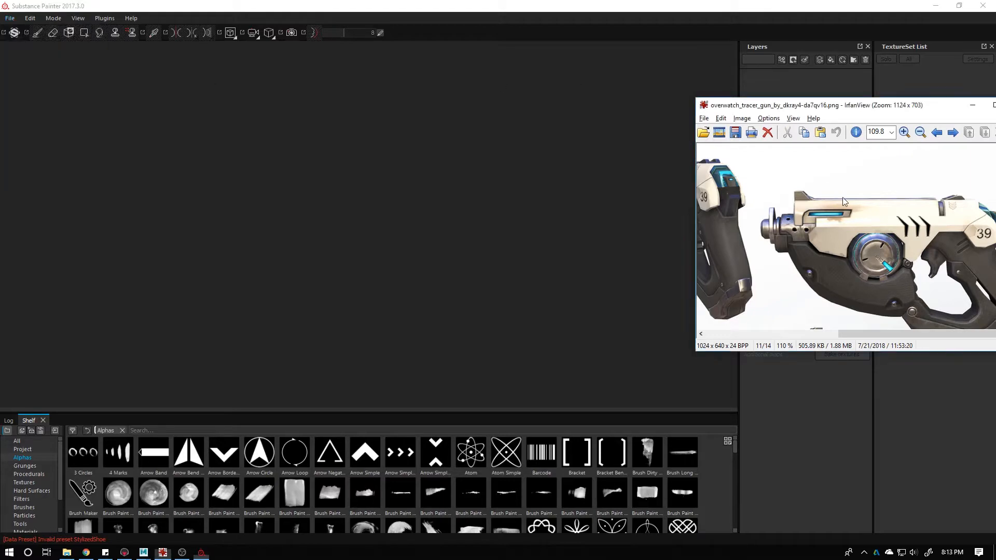
left_click_drag(758, 179, 975, 331)
left_click(839, 244)
scroll(869, 236, "down", 2, "ctrl")
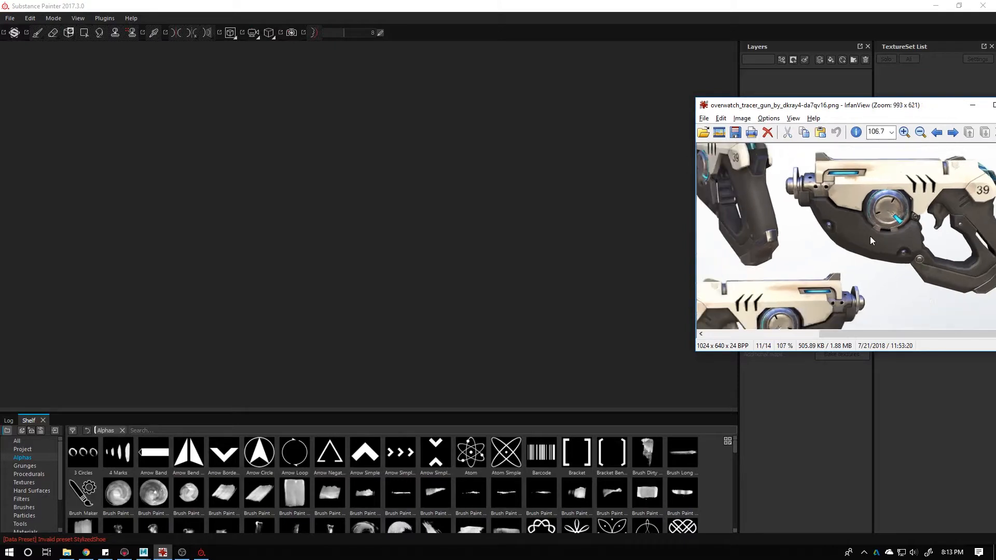
scroll(869, 238, "down", 1, "ctrl")
scroll(810, 253, "down", 2, "ctrl")
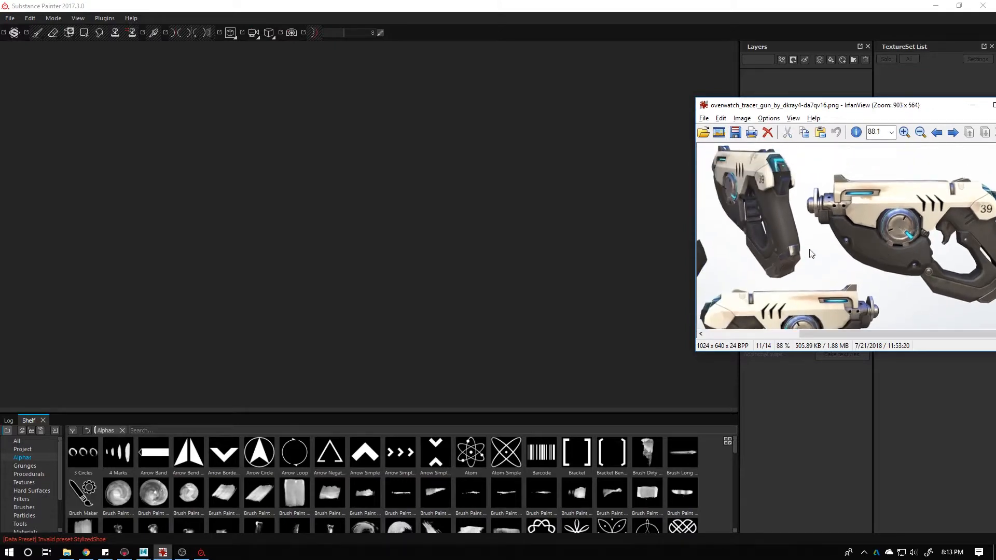
scroll(830, 249, "down", 1, "ctrl")
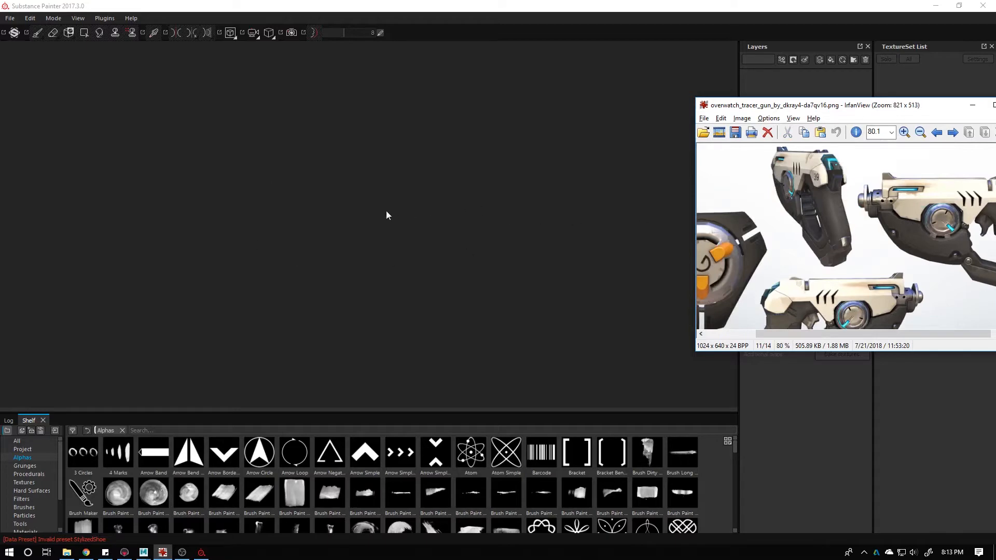
Start a new project and choose GunO.obj from the Bake folder as its mesh
left_click(10, 19)
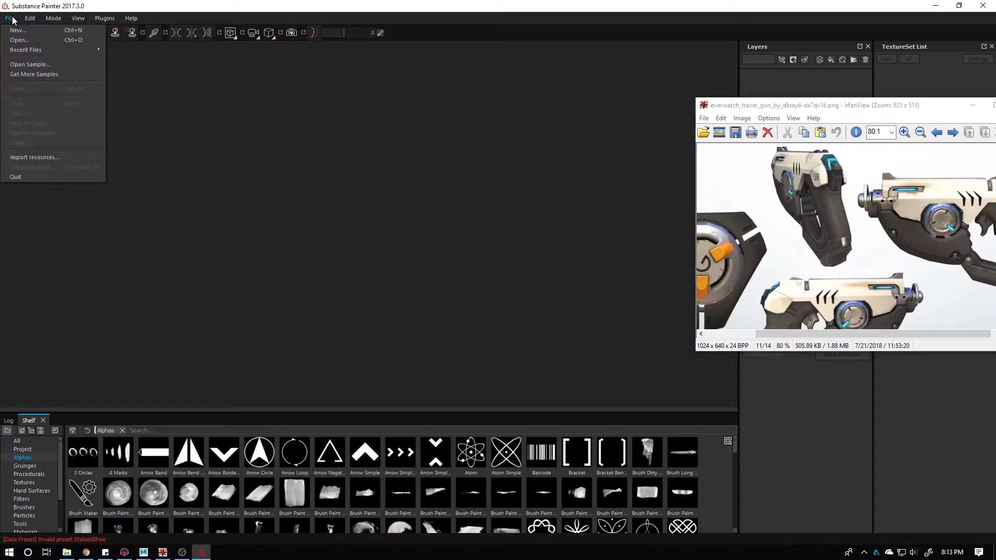
left_click(35, 32)
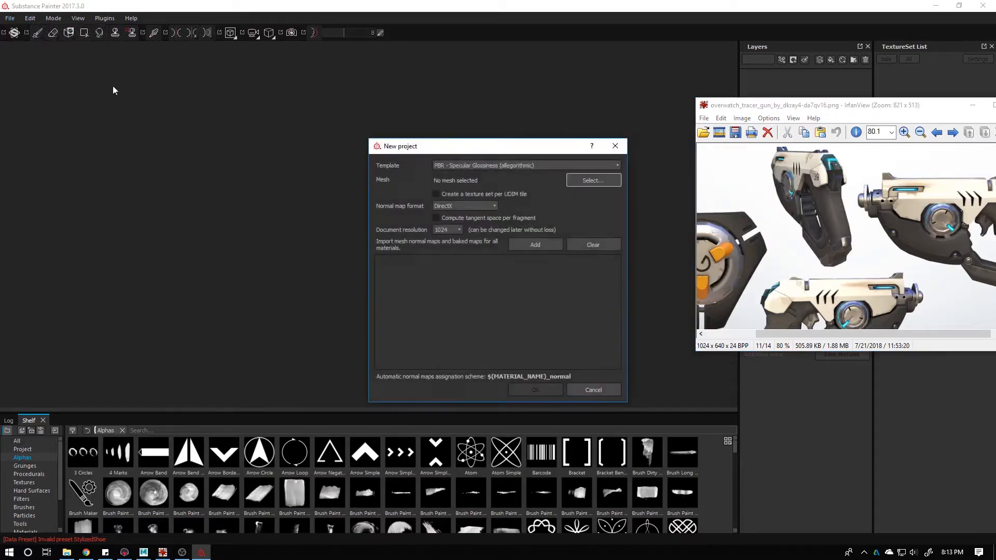
left_click(592, 180)
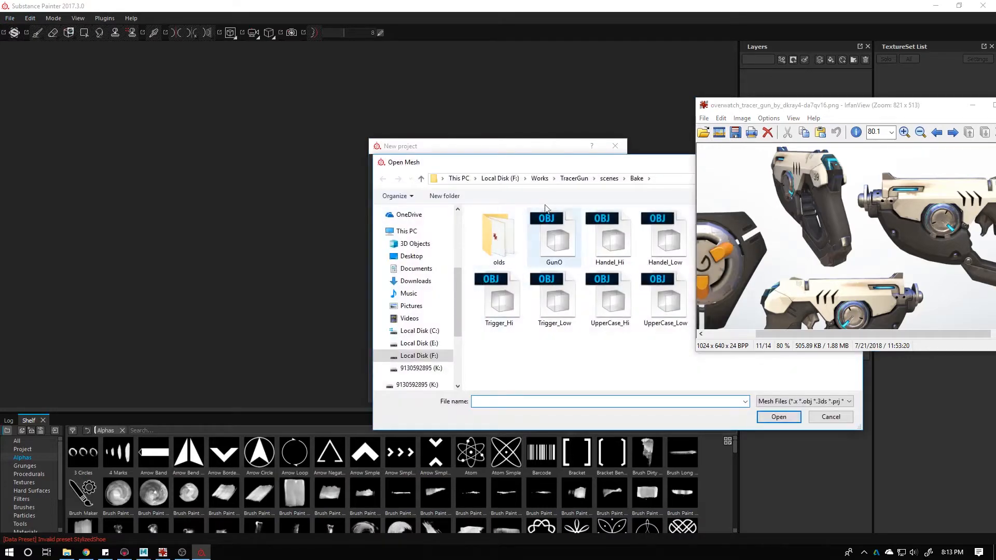
double_click(559, 249)
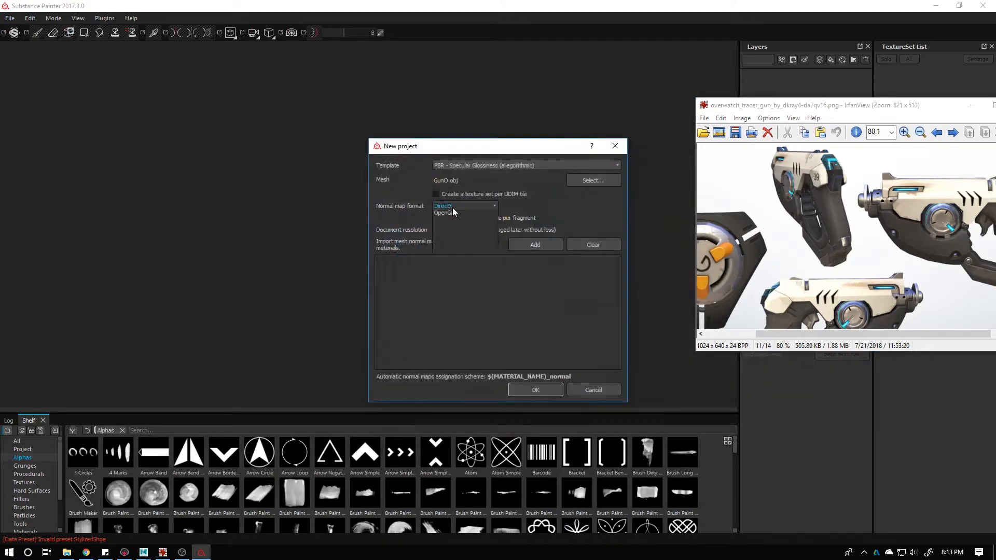
Set the new project's normal map format to OpenGL and its document resolution to 4096
left_click(452, 207)
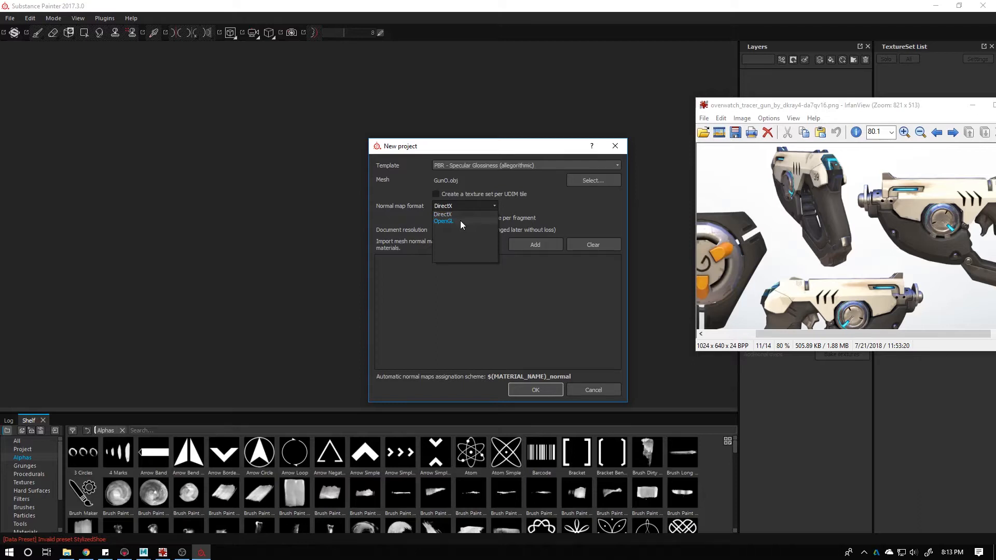
left_click(459, 221)
left_click(453, 231)
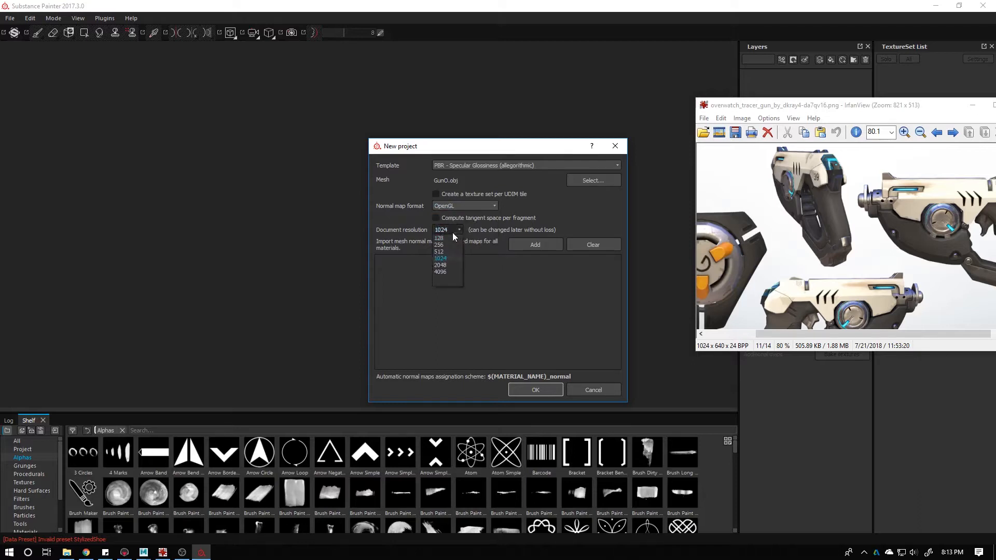
left_click(448, 273)
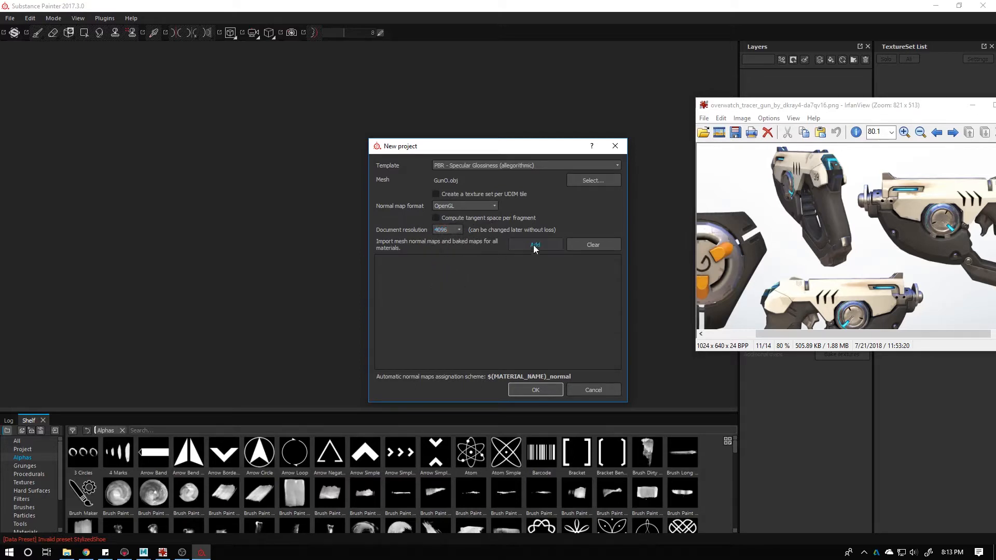
Reset the new project's template to the unselected "Select template..." entry
left_click(472, 165)
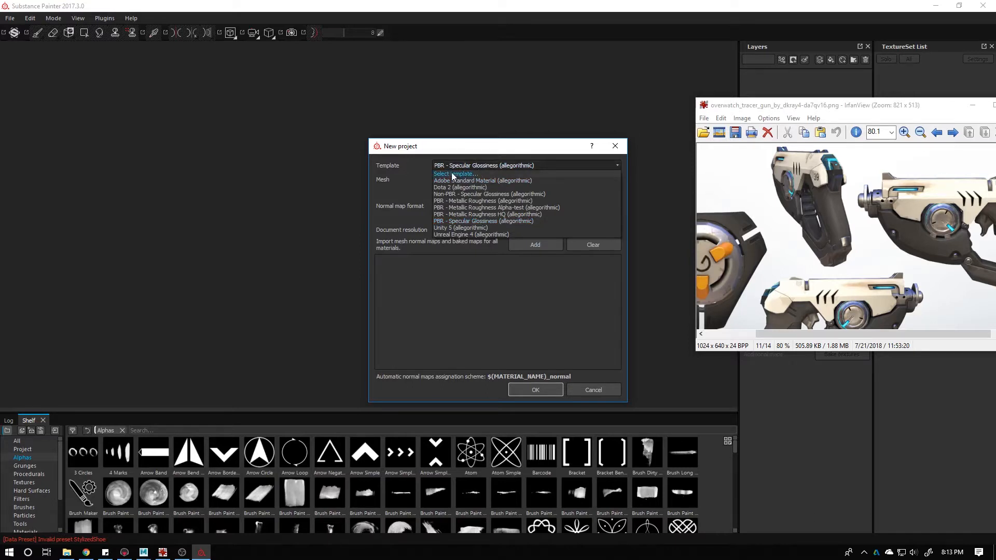
left_click(452, 174)
left_click(463, 166)
left_click(524, 261)
Add the baked maps TracerGun_ao, TracerGun_matID and TracerGun_normals to the new project and create it
left_click(536, 247)
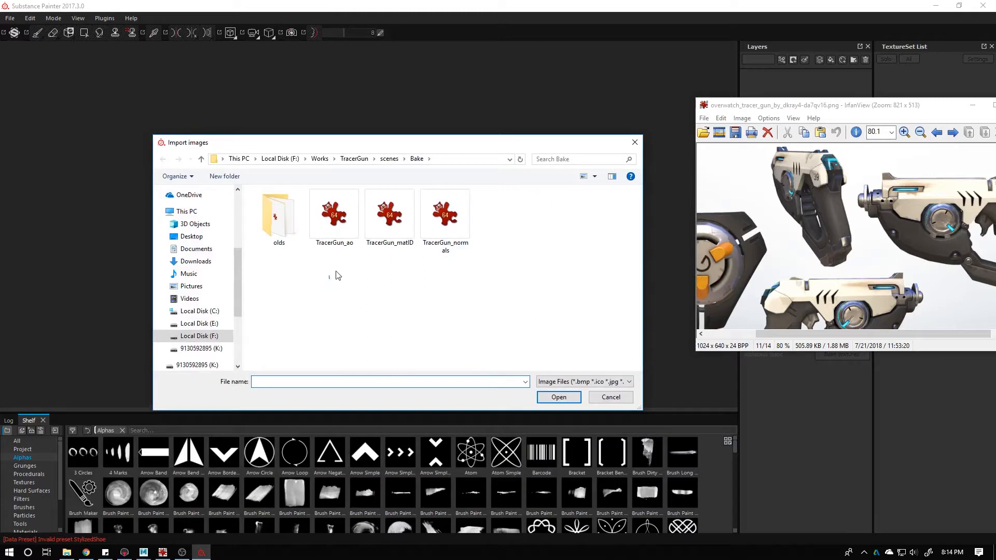
left_click_drag(336, 275, 474, 240)
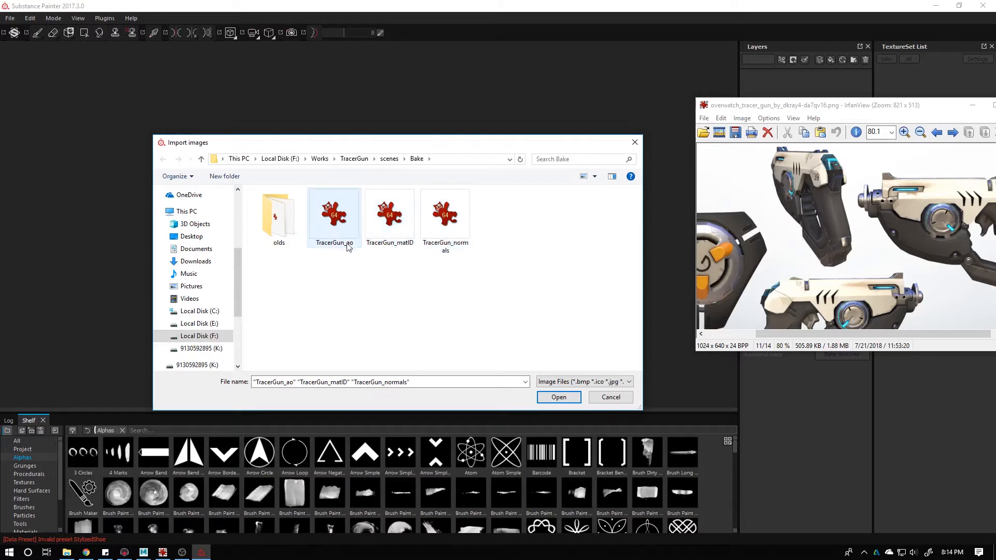
left_click(342, 243)
left_click_drag(310, 282, 451, 219)
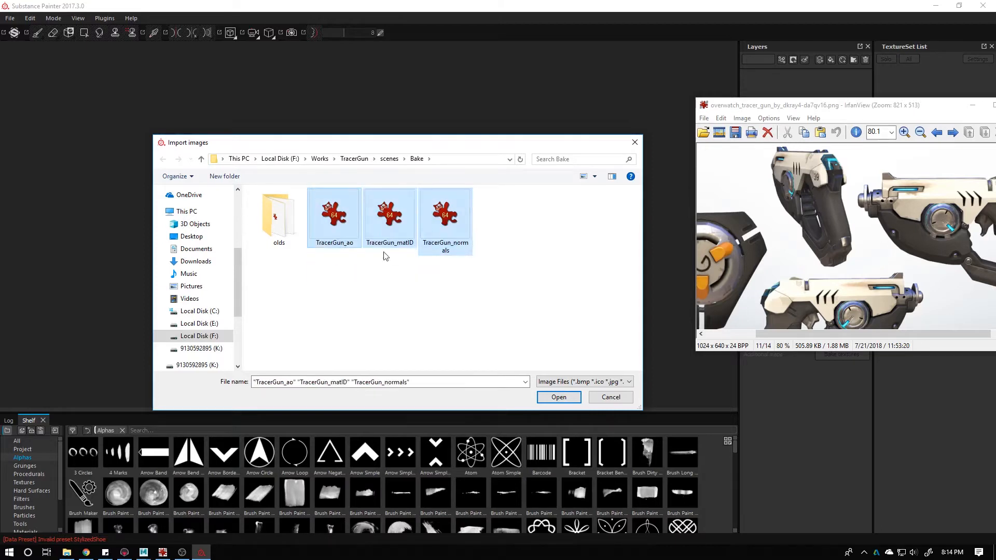
left_click(558, 396)
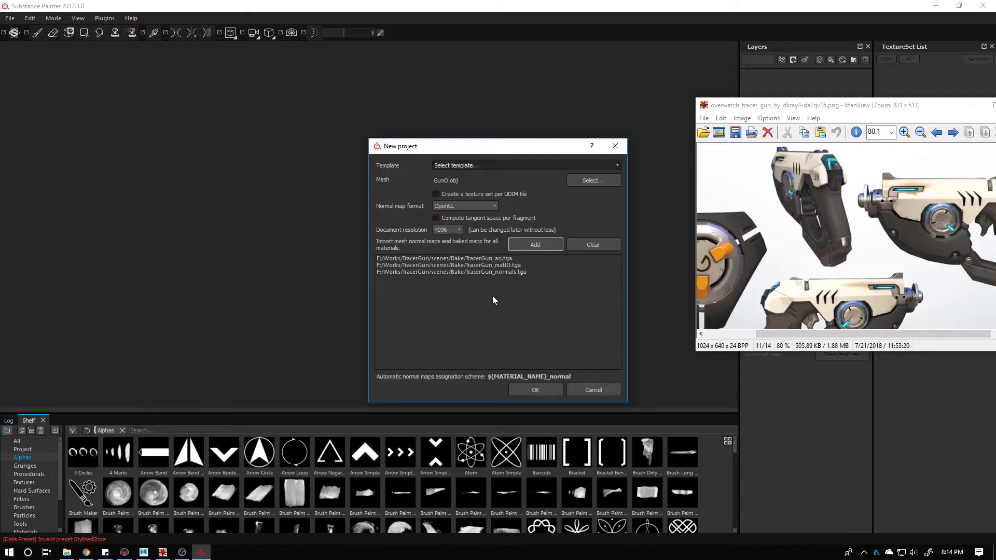
left_click(534, 389)
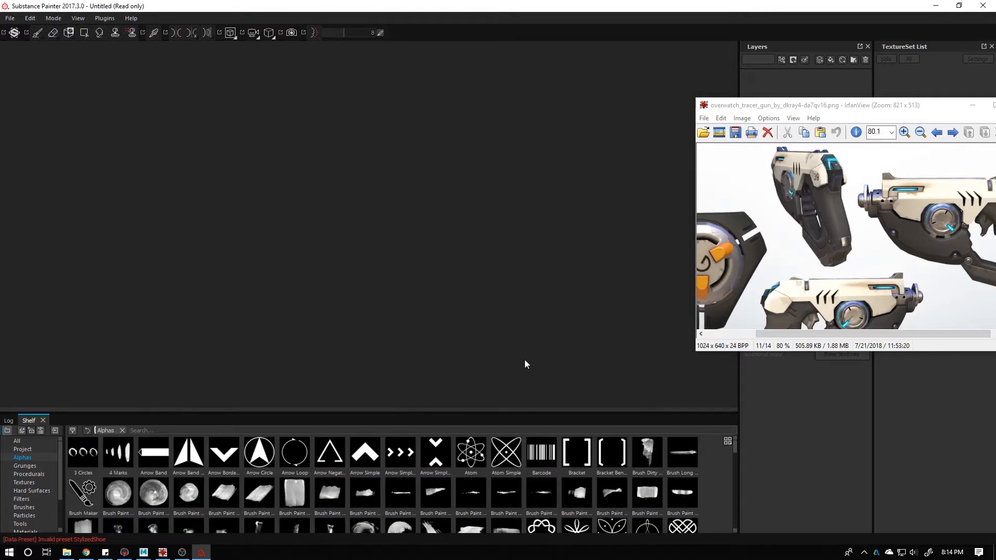
Move the reference image off the workspace to uncover the layers and texture set settings, and inspect the imported gun
mouse_move(585, 250)
left_mouse_down("alt")
mouse_move(584, 269)
mouse_move(589, 256)
left_mouse_up("alt")
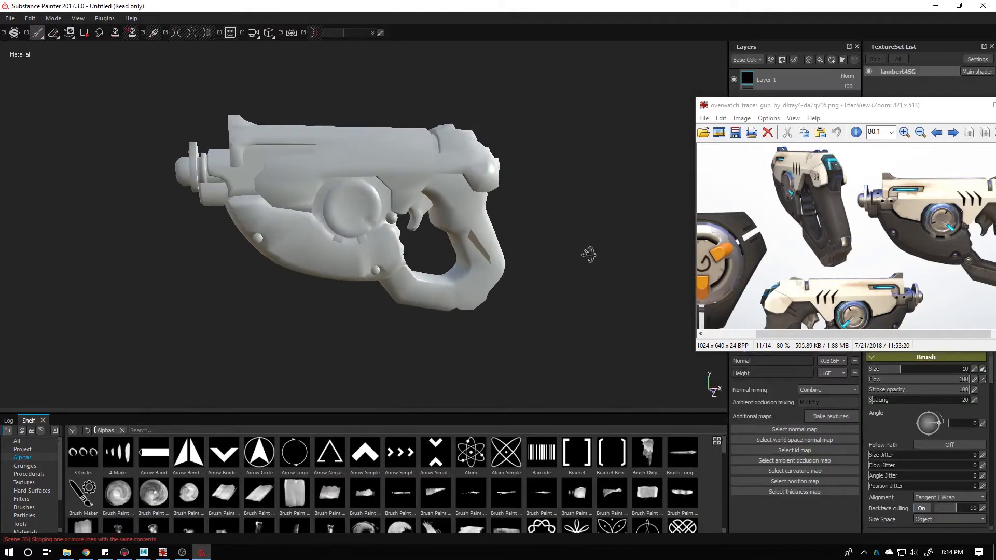
left_click_drag(852, 111, 995, 118)
left_click_drag(408, 288, 437, 300, "alt")
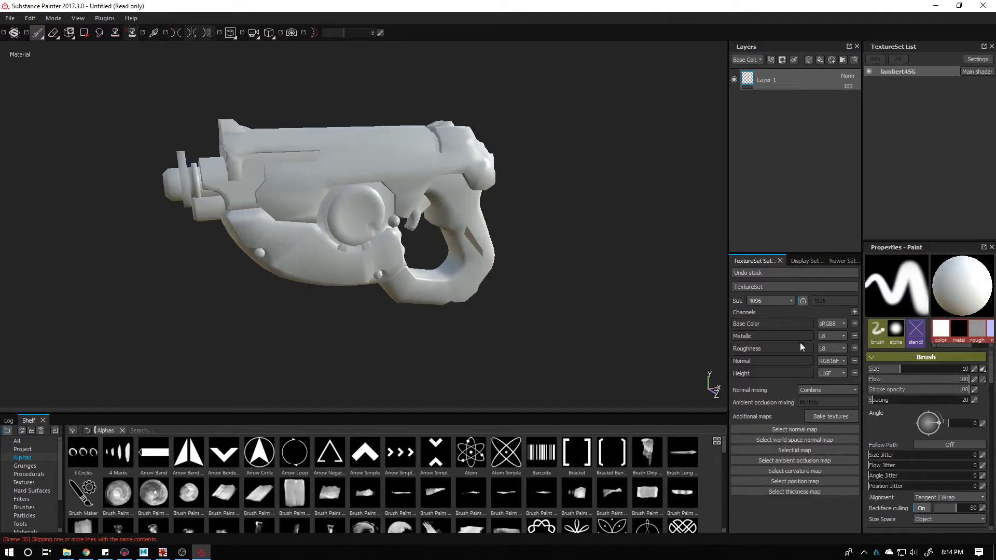
Assign TracerGun_normals as the normal map, TracerGun_matID as the ID map and TracerGun_ao as the ambient occlusion map
left_click(786, 429)
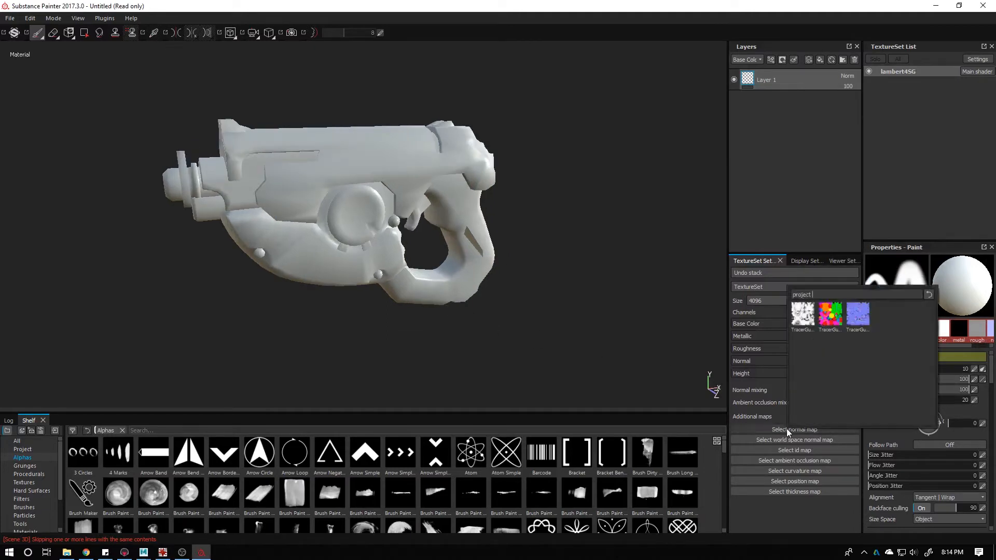
left_click(849, 324)
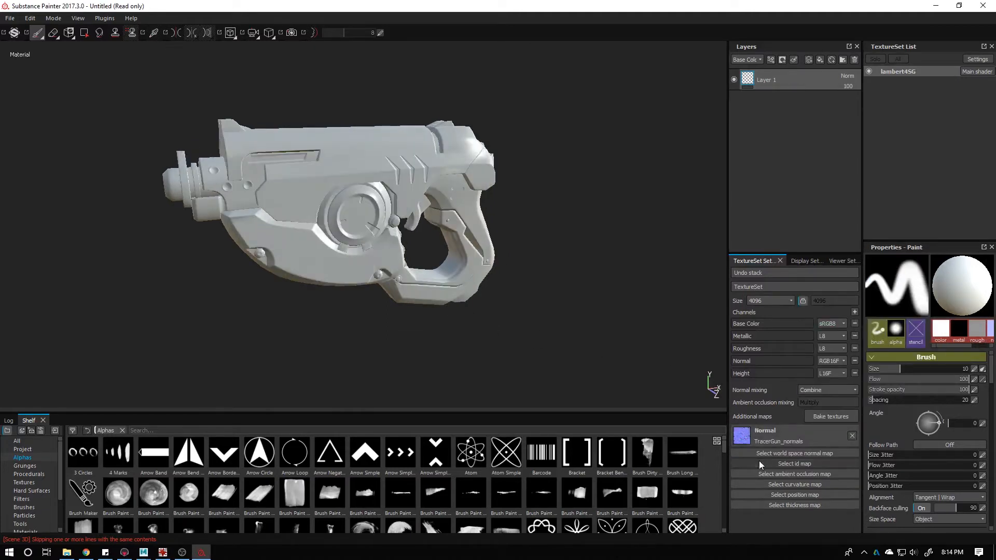
left_click(783, 462)
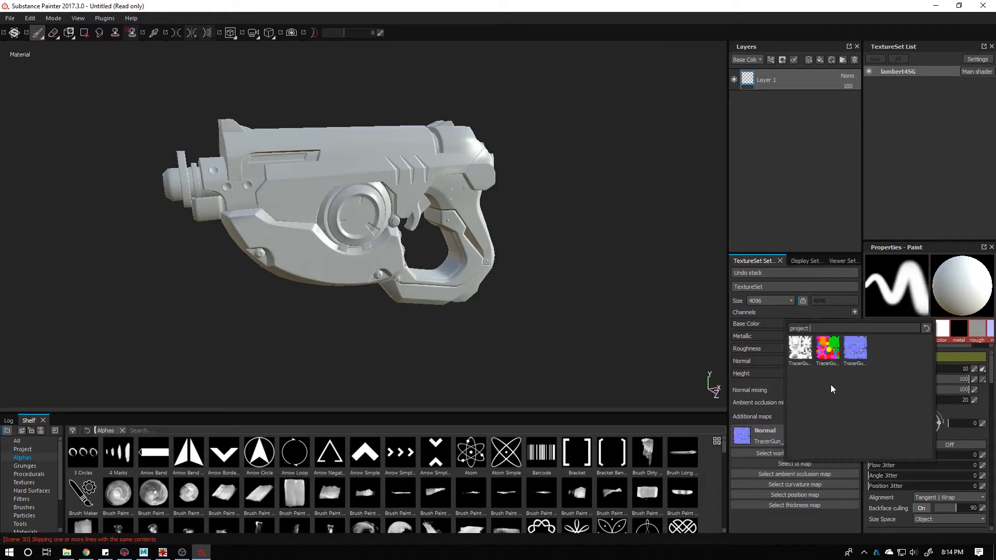
left_click(828, 348)
left_click(800, 487)
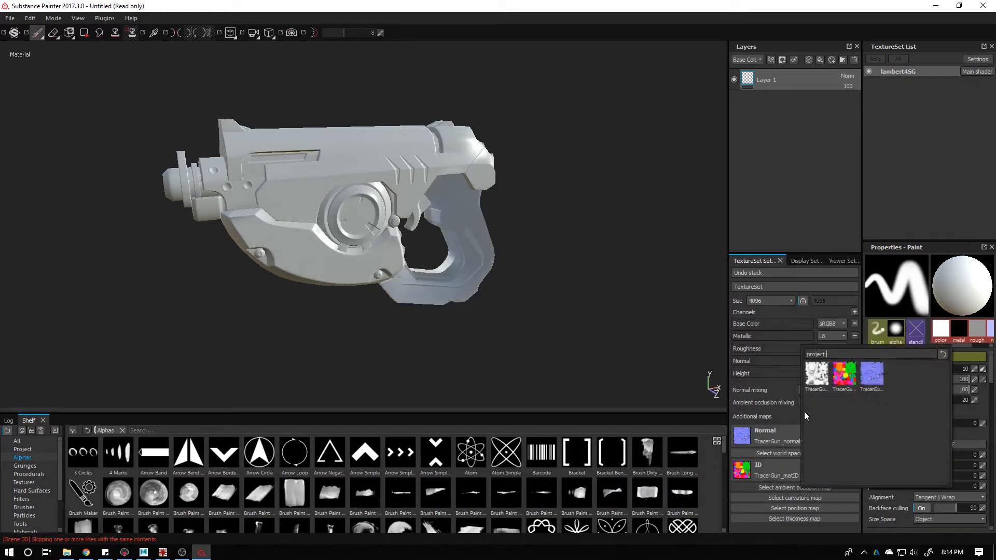
left_click(816, 373)
Inspect the baked surface detail over the whole gun from several angles while rotating the environment lighting
left_click_drag(571, 305, 527, 316, "alt")
right_click_drag(526, 316, 202, 260, "shift")
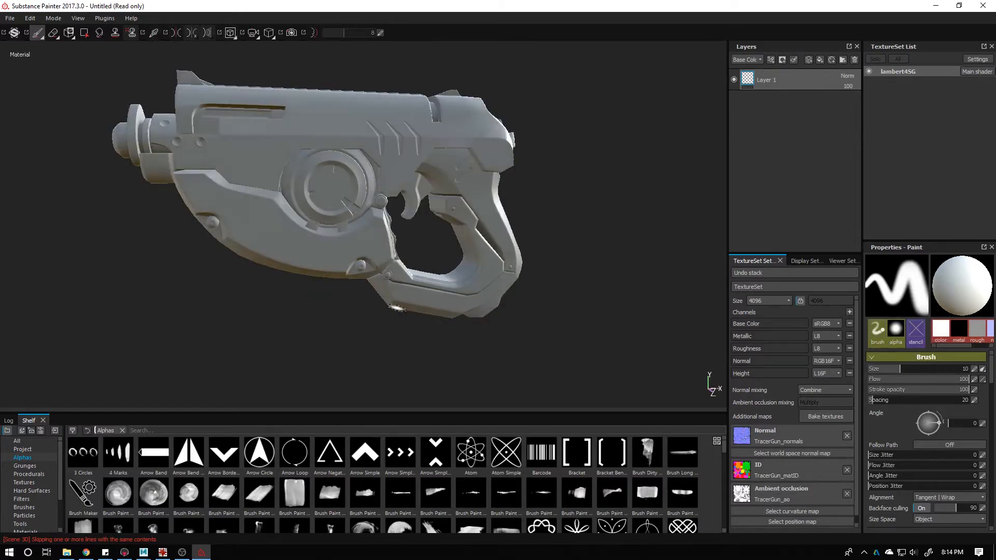
left_click_drag(397, 308, 346, 293, "alt")
right_click_drag(347, 294, 518, 353, "alt")
left_click_drag(518, 353, 355, 269, "alt")
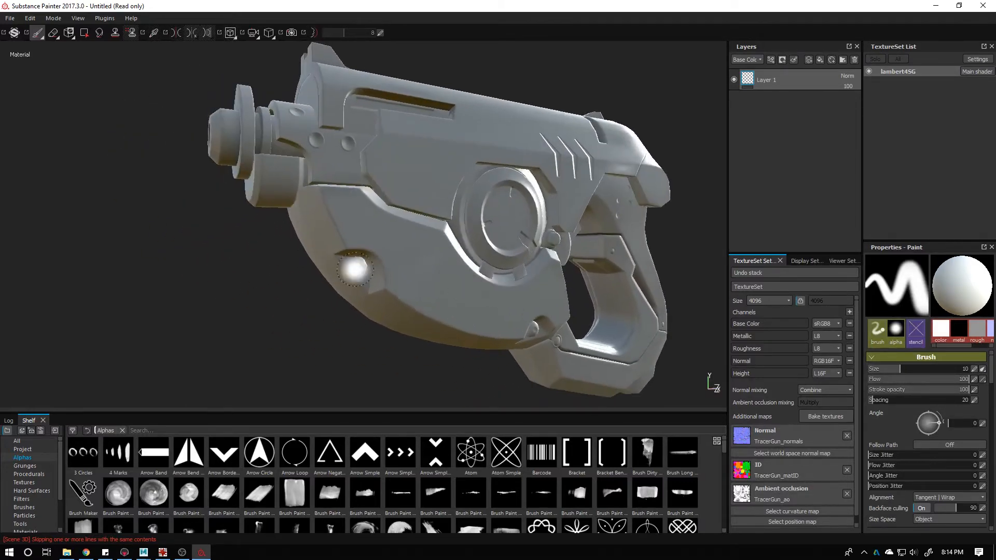
right_click_drag(356, 269, 291, 289, "shift")
left_click_drag(291, 289, 363, 332, "alt")
right_click_drag(363, 332, 273, 320, "alt")
left_click_drag(273, 320, 331, 205, "alt")
left_click_drag(460, 305, 513, 306, "alt")
mouse_move(512, 306)
right_mouse_down("shift")
mouse_move(358, 291)
mouse_move(380, 296)
right_mouse_up("shift")
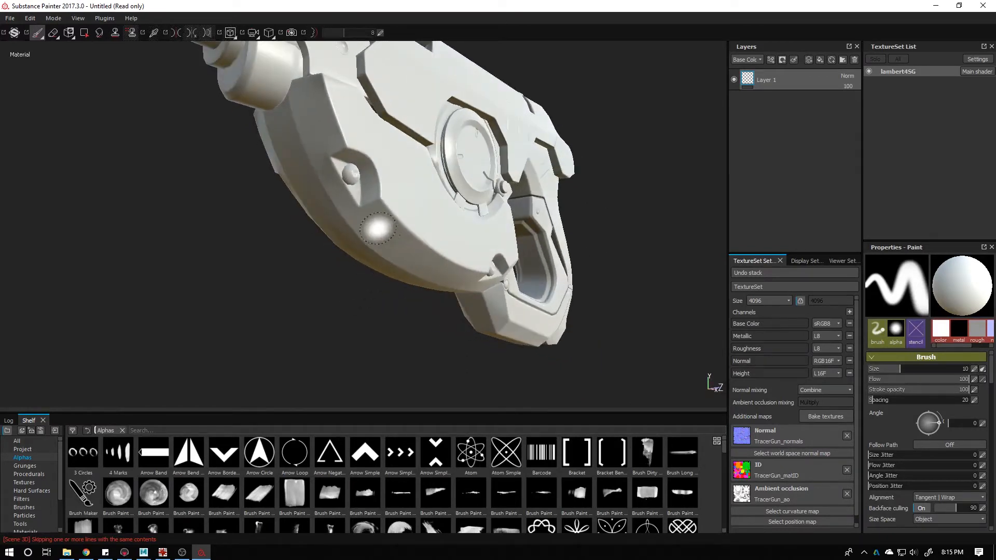
Examine the lower shell's curved edge, bolts and round dial up close under changing light for shading errors
scroll(377, 228, "up", 3)
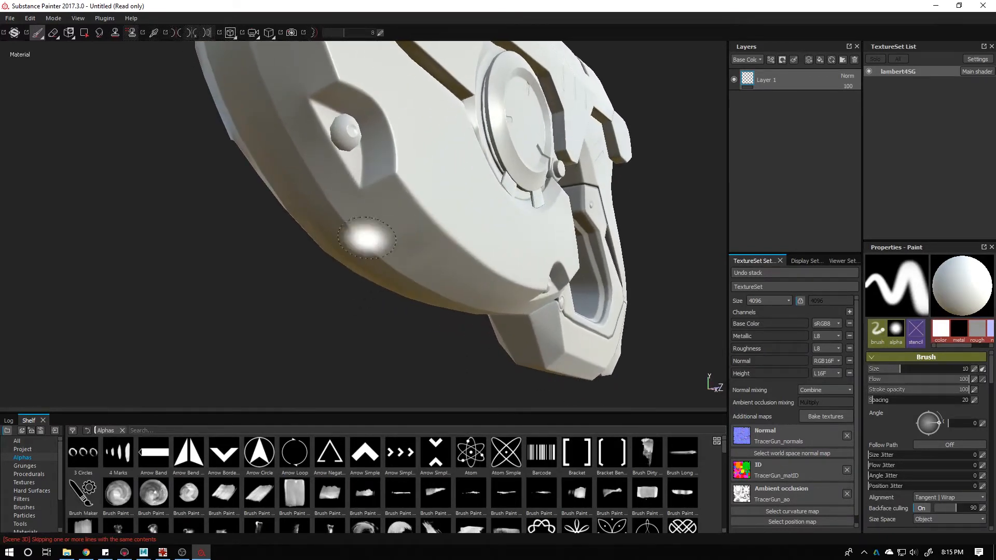
mouse_move(556, 314)
right_mouse_down("shift")
mouse_move(596, 321)
mouse_move(553, 327)
right_mouse_up("shift")
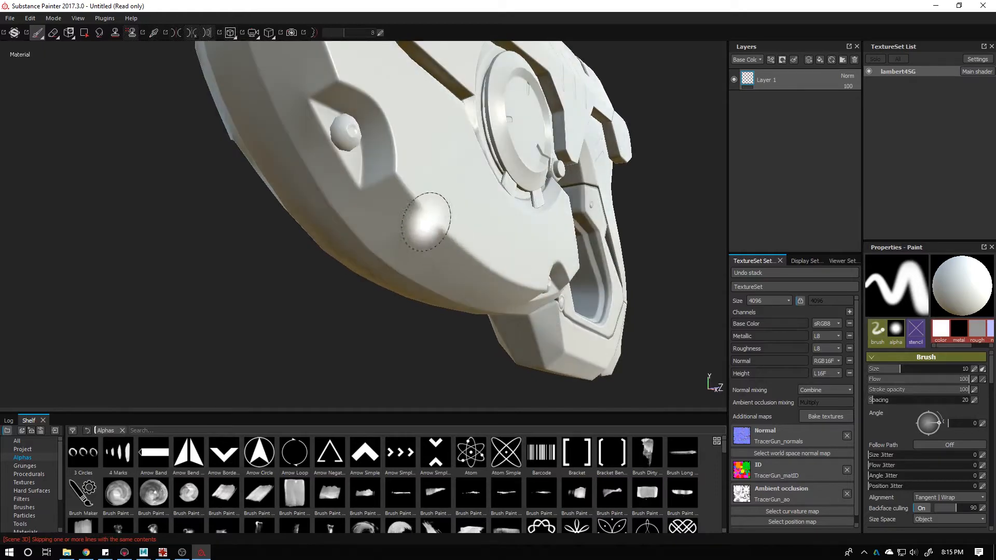
left_click_drag(485, 268, 341, 263, "alt")
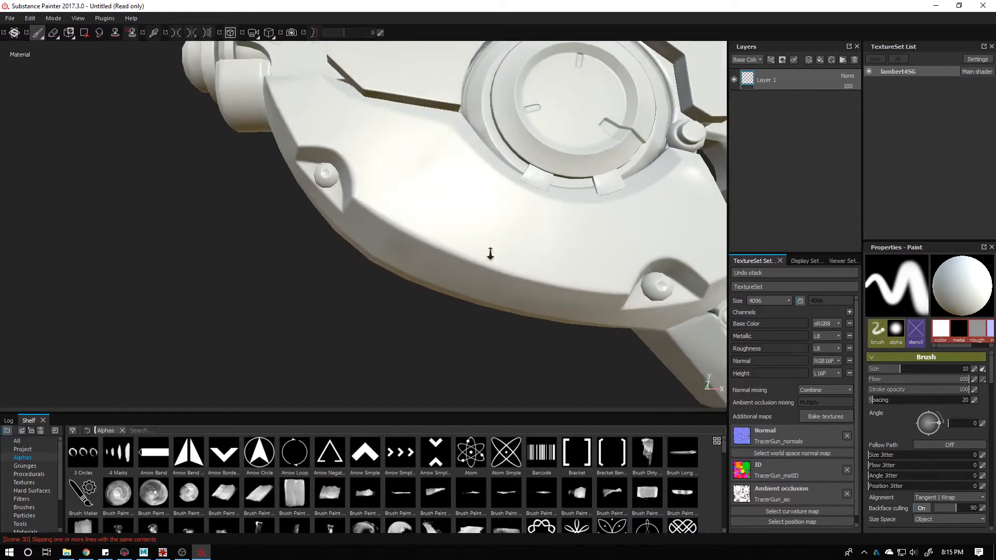
right_click_drag(490, 254, 498, 322, "alt")
mouse_move(498, 322)
left_mouse_down("alt")
mouse_move(460, 314)
mouse_move(526, 306)
left_mouse_up("alt")
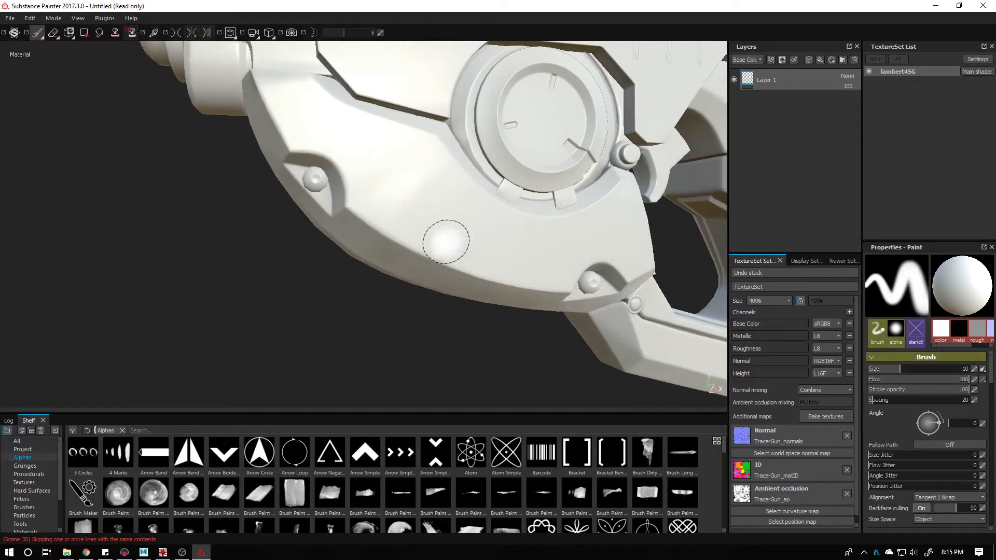
right_click_drag(446, 241, 445, 267, "shift")
left_click_drag(445, 266, 453, 284, "alt")
right_click_drag(532, 283, 413, 285, "alt")
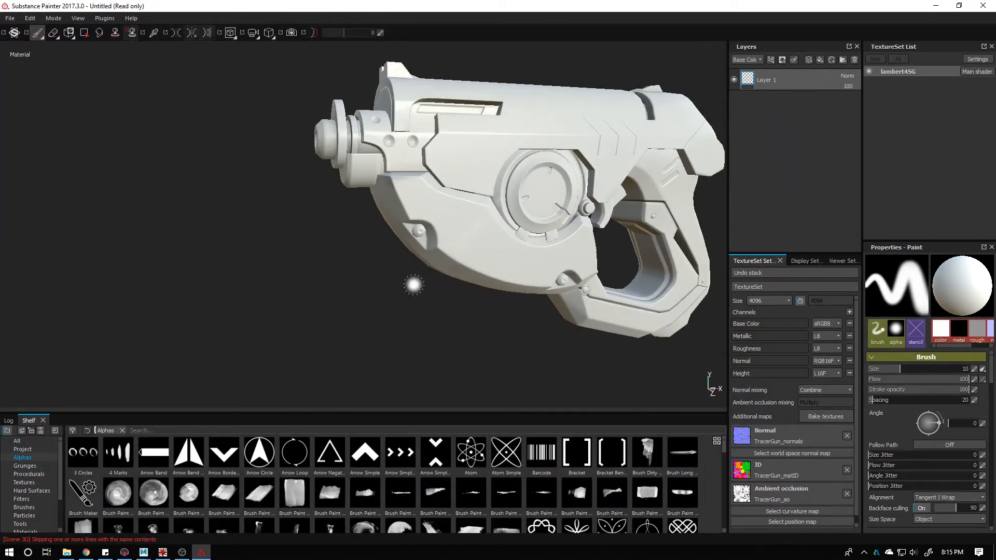
left_click_drag(413, 285, 332, 280, "alt")
Switch to Marmoset Toolbag and compare its shading of the baked gun with the Substance Painter model from matching angles
key("alt+Tab")
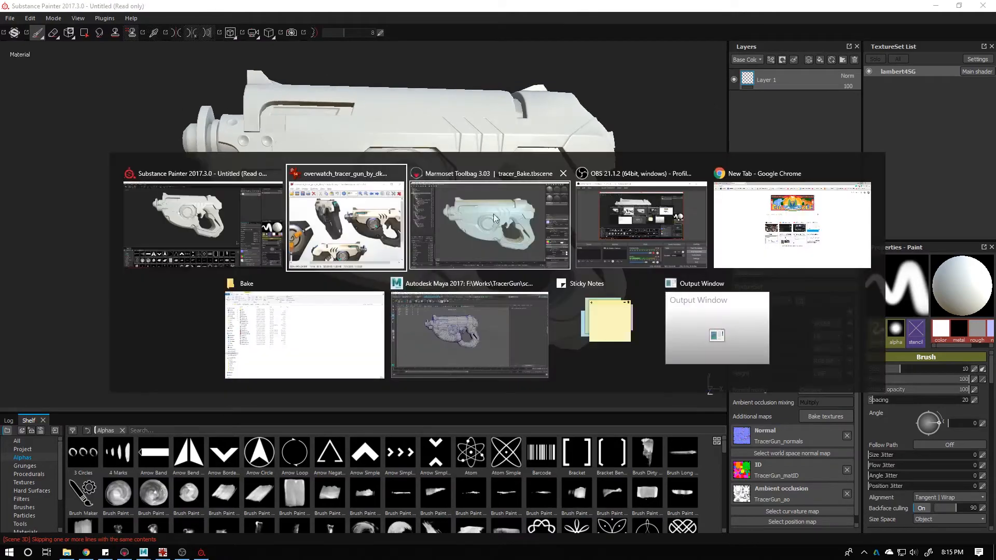
left_click(493, 214)
left_click_drag(609, 302, 659, 249, "alt")
left_click_drag(358, 306, 748, 353, "alt")
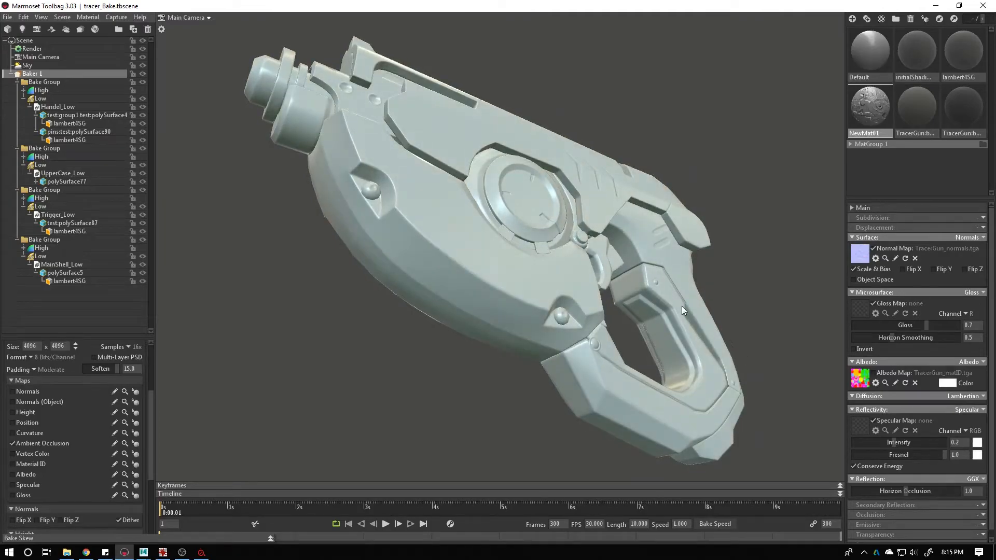
key("alt+Tab")
mouse_move(652, 208)
left_mouse_down("alt")
mouse_move(657, 300)
mouse_move(542, 221)
mouse_move(643, 211)
mouse_move(669, 213)
mouse_move(471, 282)
mouse_move(536, 278)
mouse_move(510, 298)
left_mouse_up("alt")
key("alt+Tab")
left_click_drag(585, 98, 495, 163)
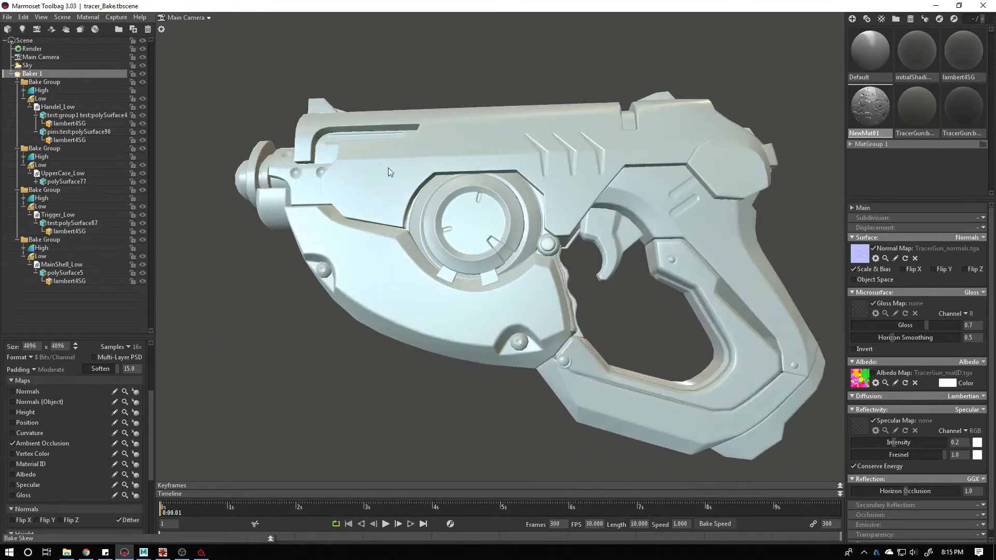
left_click_drag(390, 172, 512, 189)
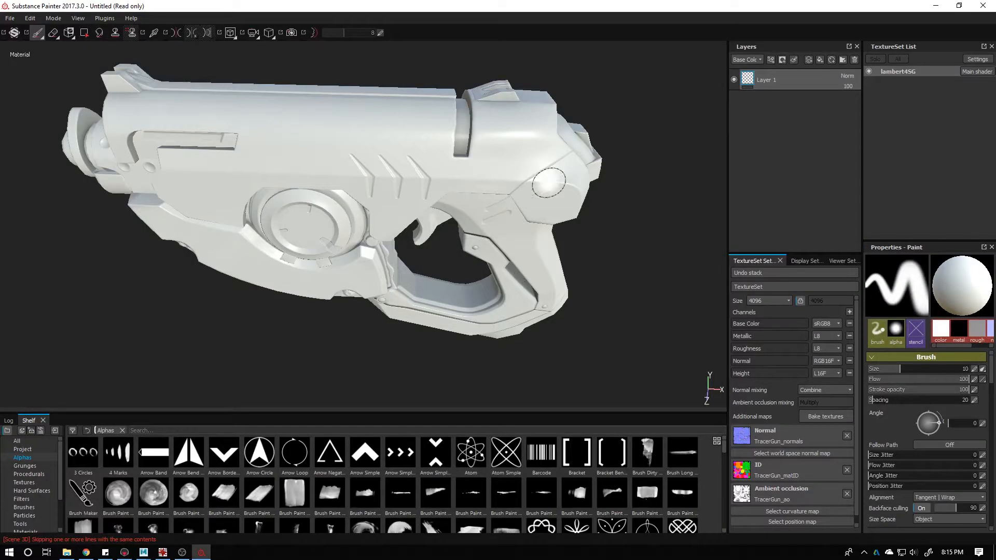
Delete Layer 1 from the layer stack
mouse_move(545, 181)
right_mouse_down("shift")
mouse_move(636, 156)
mouse_move(651, 200)
mouse_move(695, 198)
right_mouse_up("shift")
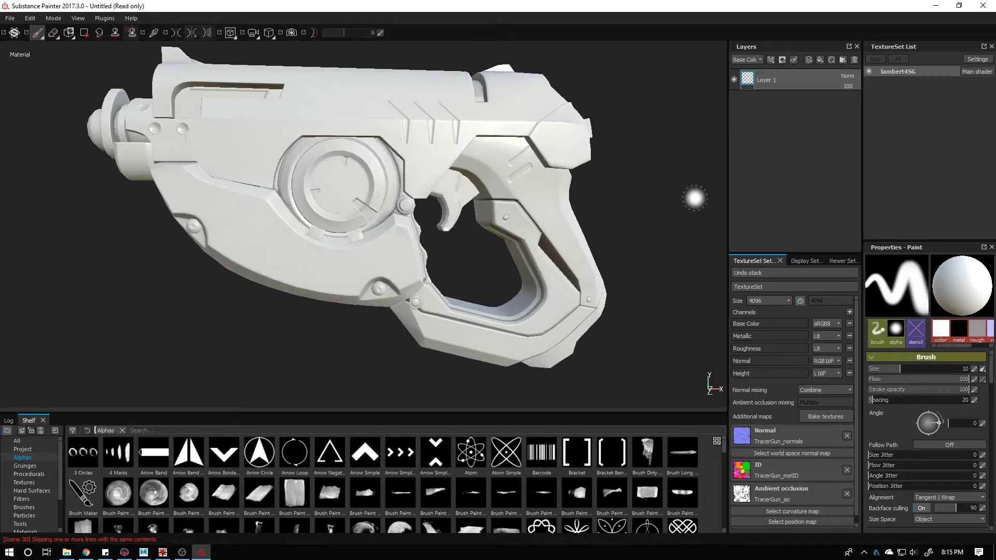
left_click(766, 81)
key("Delete")
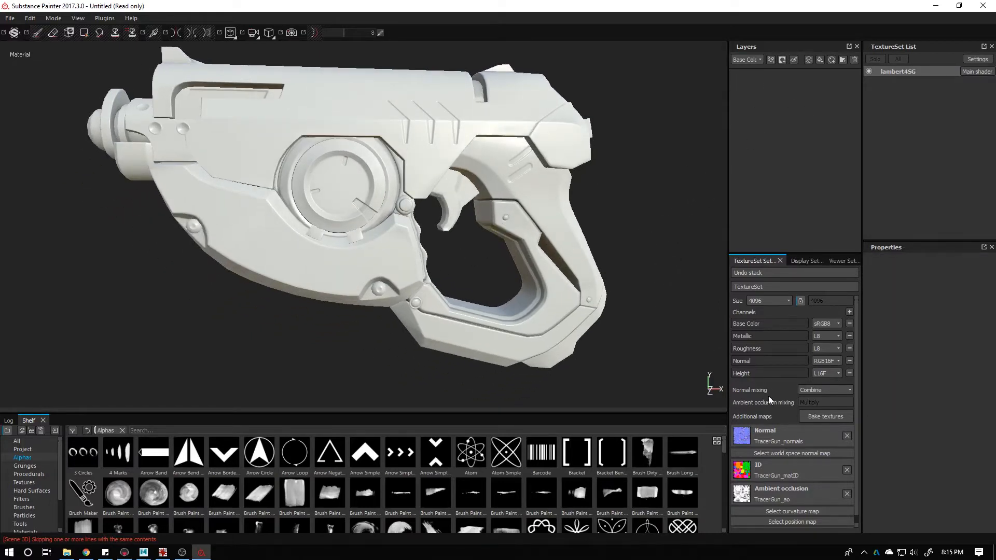
Bake the world space normal, curvature, position and thickness maps at 4096 output size, excluding Normal, ID and Ambient occlusion
left_click(820, 414)
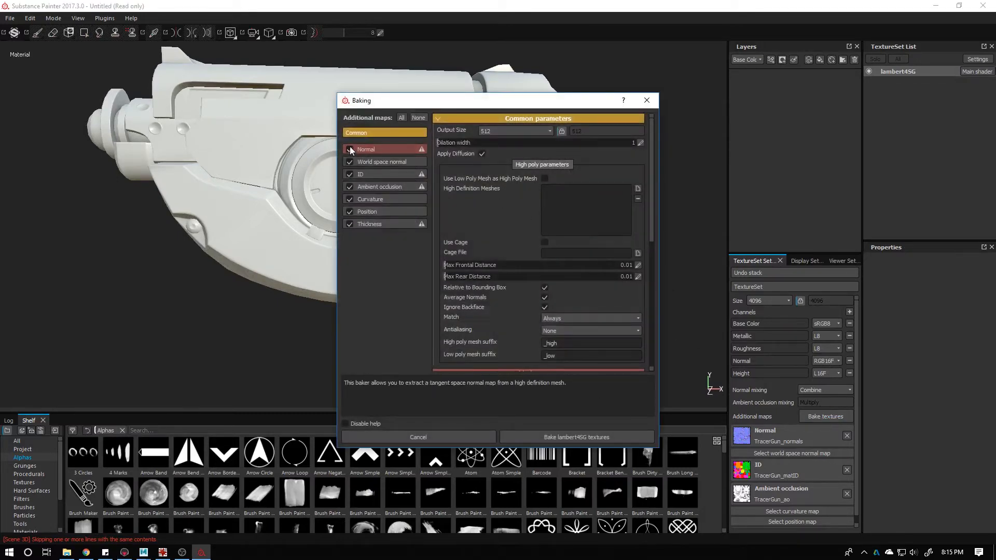
left_click(349, 147)
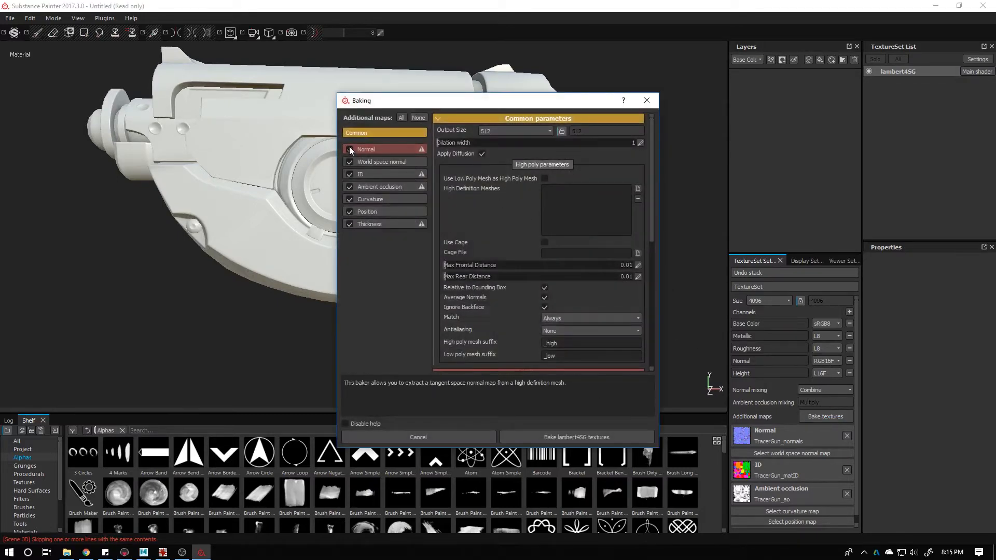
left_click(349, 173)
left_click(348, 188)
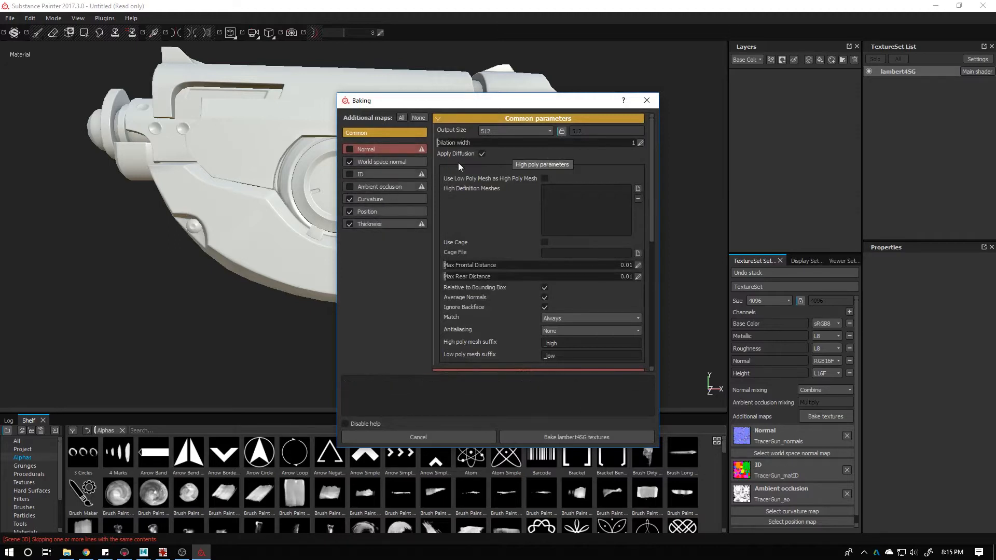
left_click(502, 134)
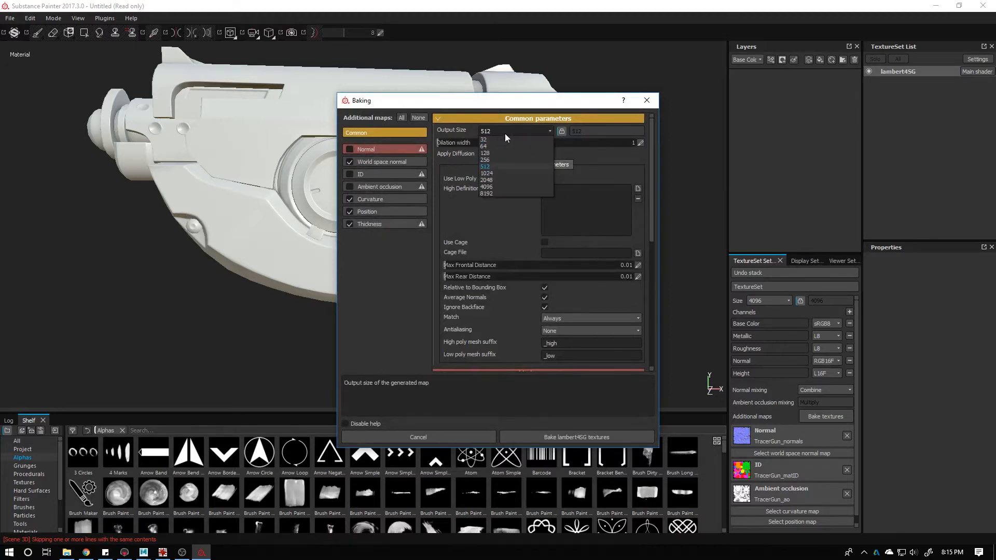
left_click(488, 187)
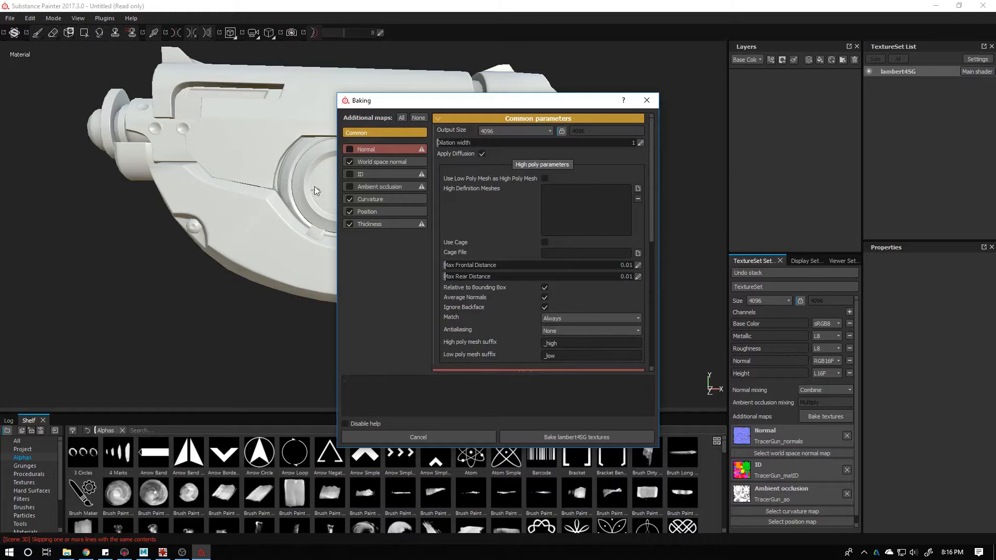
left_click(518, 437)
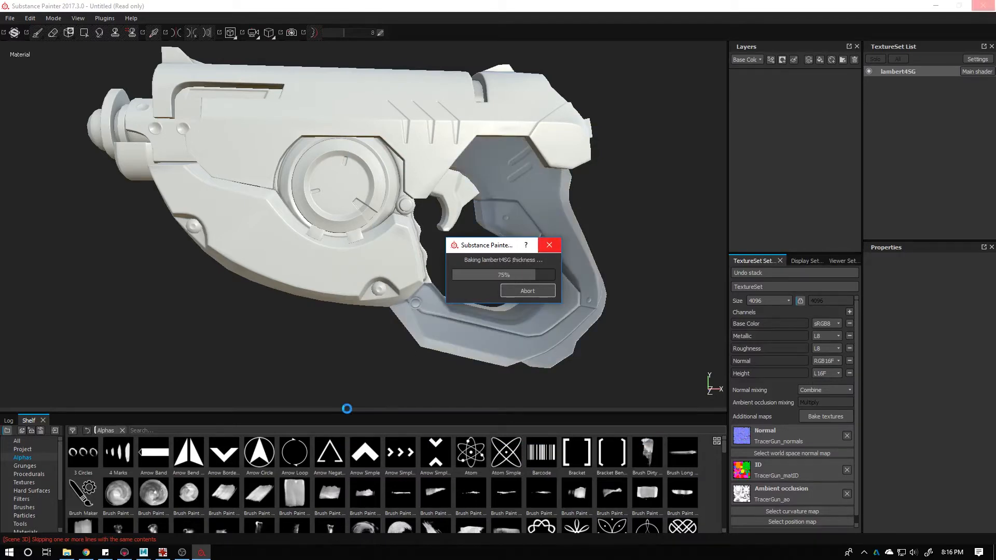
Bring up the Tracer gun reference image and resize its window to a narrow strip beside the model
left_click_drag(441, 282, 406, 285, "alt")
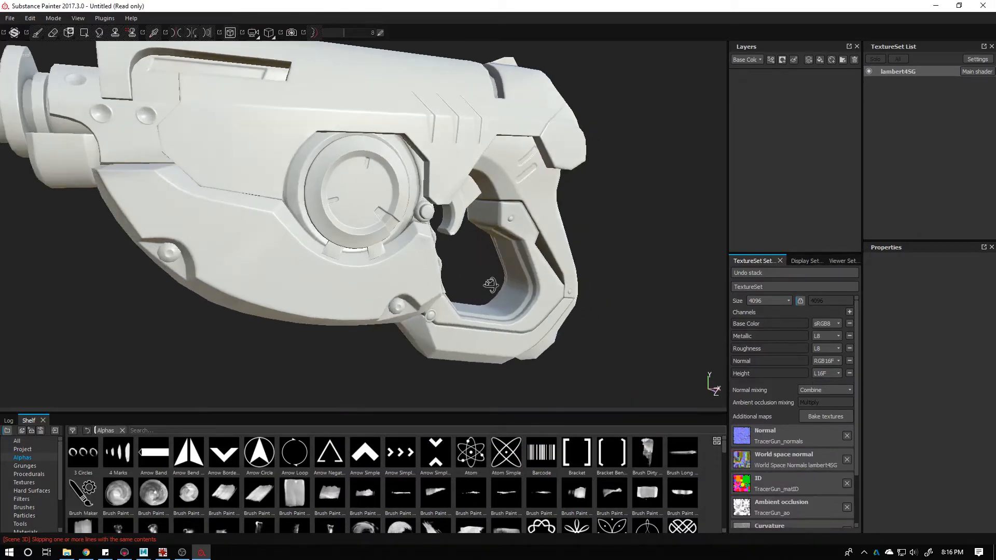
middle_click_drag(406, 285, 470, 301, "alt")
left_click_drag(470, 301, 439, 279, "alt")
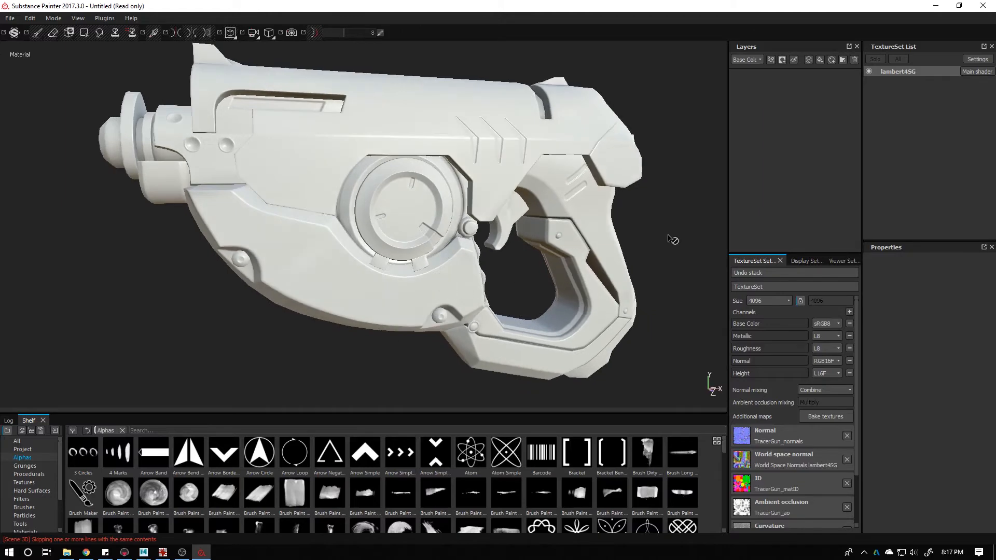
right_click_drag(461, 185, 470, 192, "alt")
left_click_drag(469, 191, 510, 228, "alt")
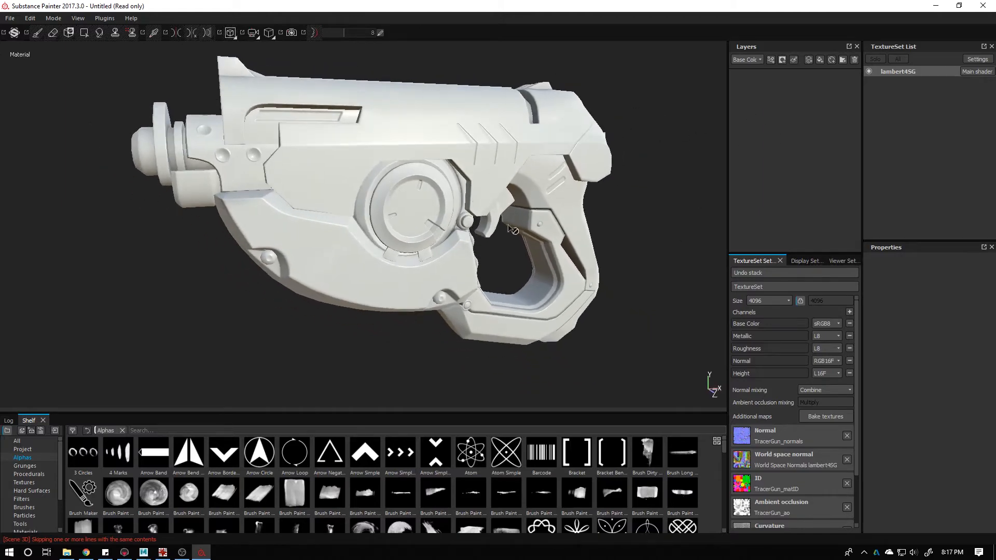
left_click(162, 552)
left_click_drag(364, 169, 76, 48)
scroll(234, 224, "down", 1)
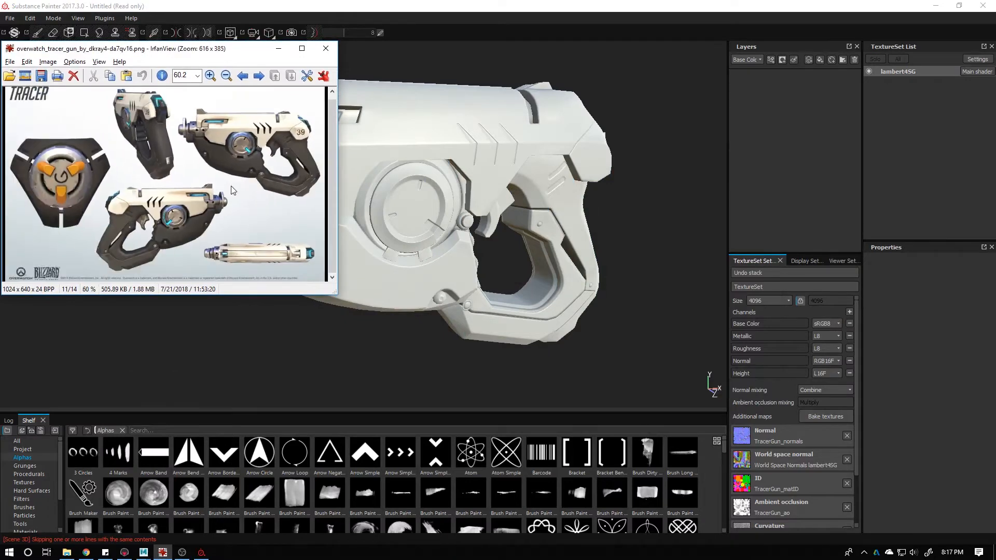
scroll(232, 191, "down", 1)
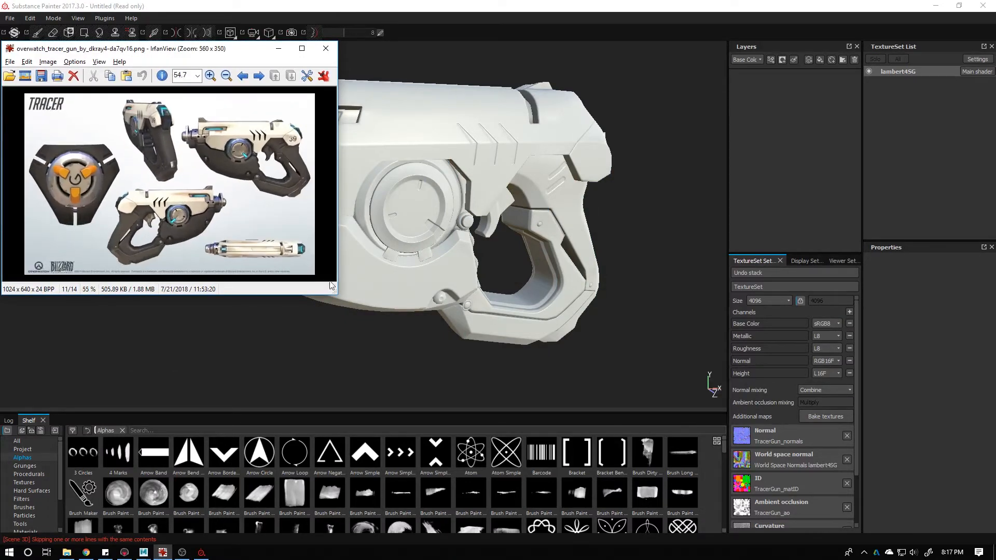
left_click_drag(333, 292, 186, 346)
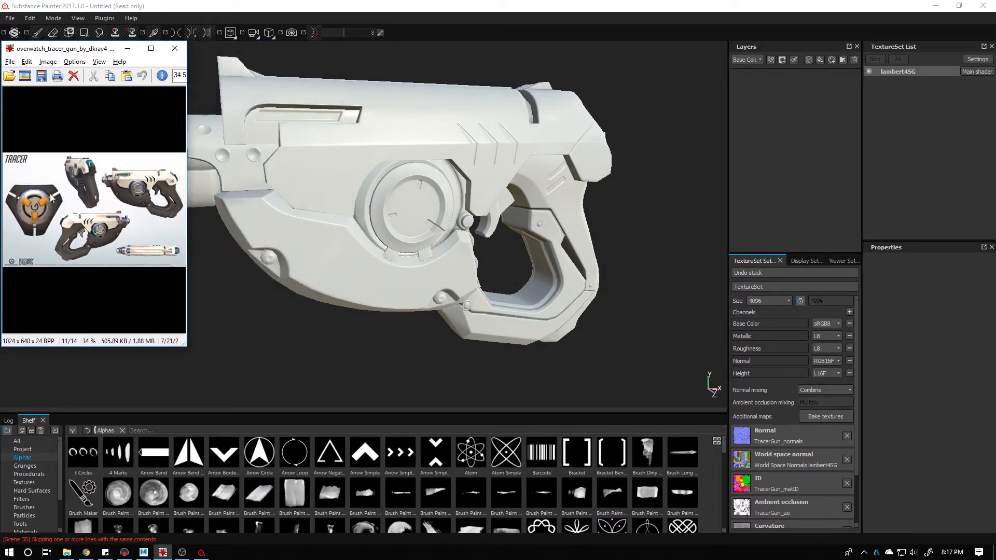
Enlarge the reference image around the gun side view marked 39 and frame the model beside it in a matching side view
scroll(126, 252, "up", 1)
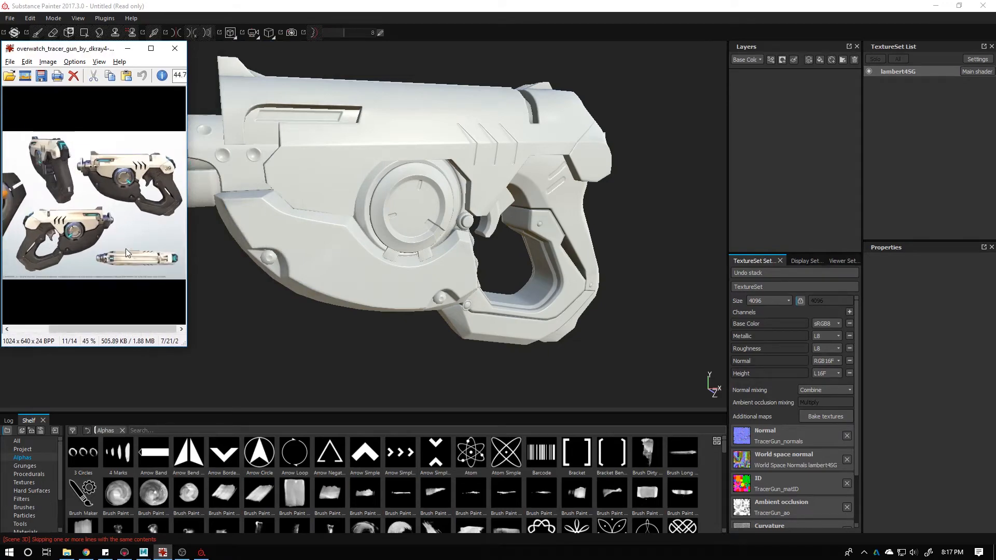
scroll(126, 253, "up", 1)
scroll(92, 163, "up", 1)
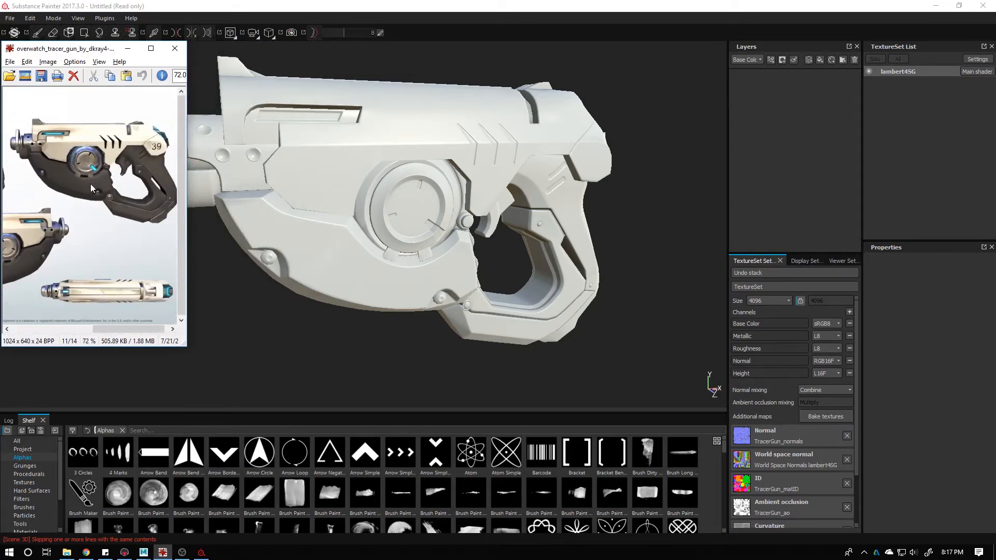
left_click_drag(113, 328, 115, 327)
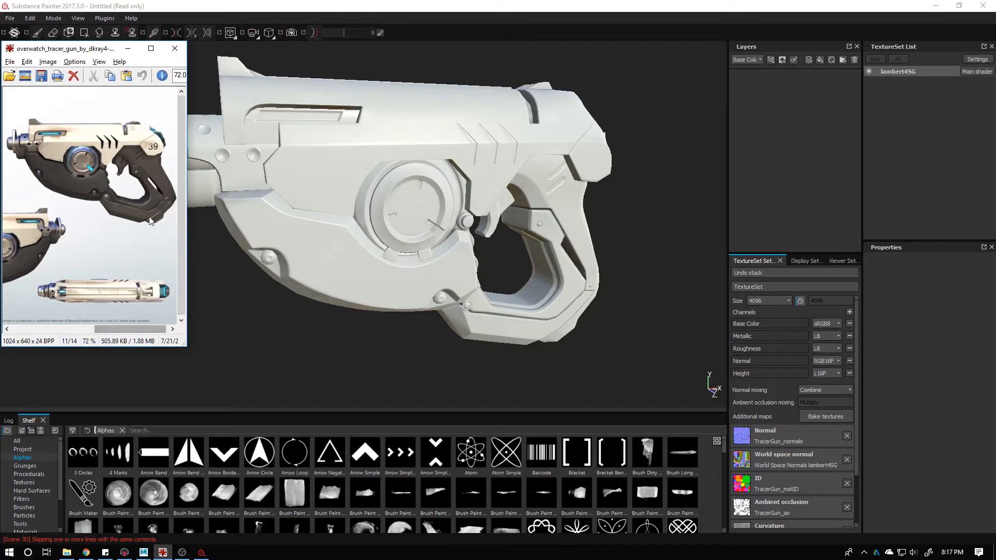
mouse_move(358, 333)
left_mouse_down("alt")
mouse_move(334, 271)
mouse_move(290, 242)
left_mouse_up("alt")
right_click_drag(290, 242, 317, 235, "alt")
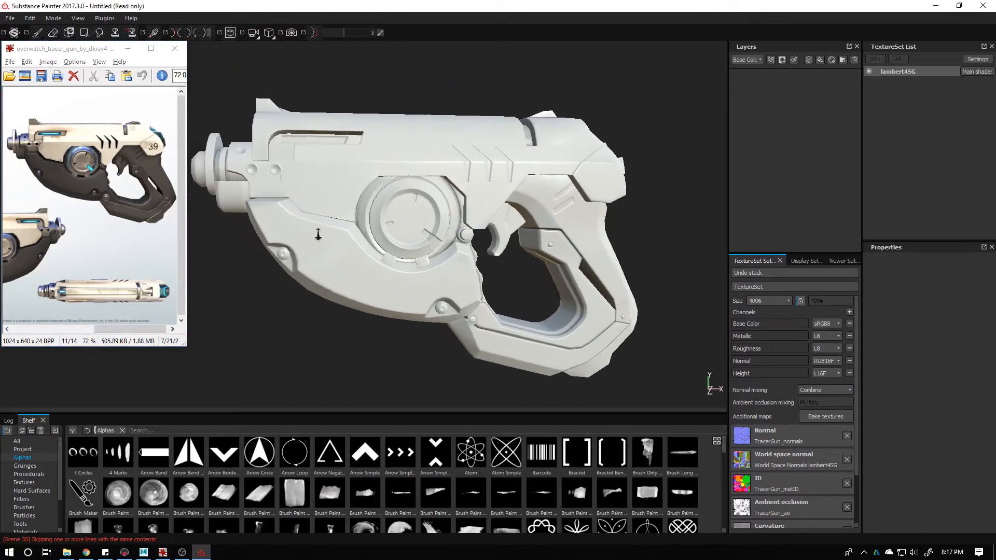
left_click_drag(318, 235, 392, 212, "alt")
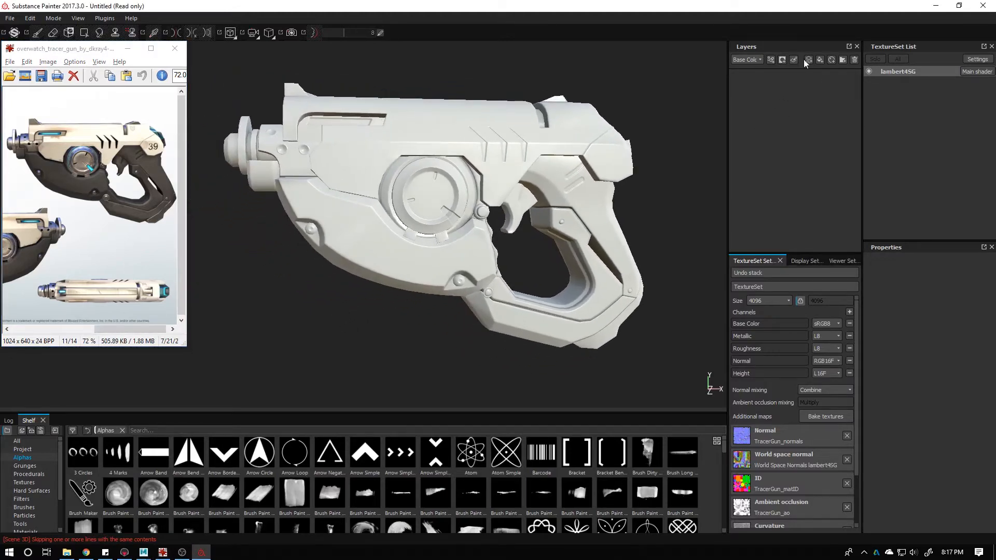
Add a fill layer to the empty layer stack
left_click(818, 60)
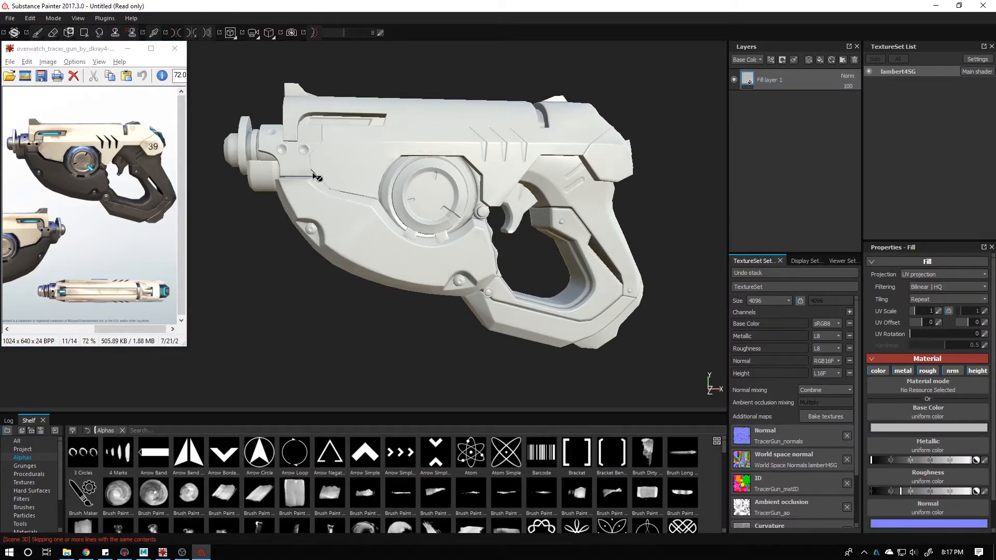
Widen the reference image window and enlarge the gun side view marked 39 to about 85 %
left_click_drag(189, 163, 218, 165)
left_click_drag(95, 147, 250, 239)
left_click(171, 190)
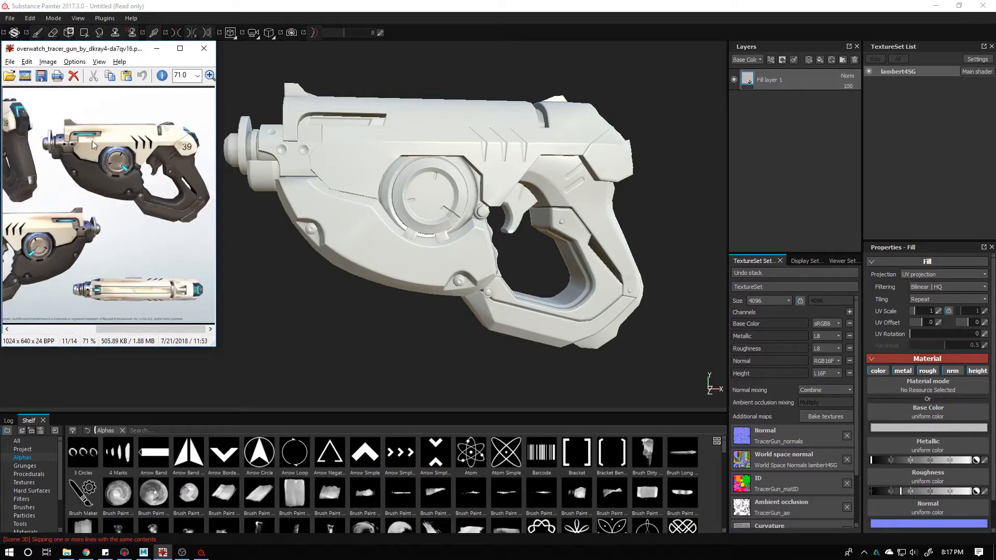
left_click_drag(38, 99, 231, 227)
left_click(180, 183)
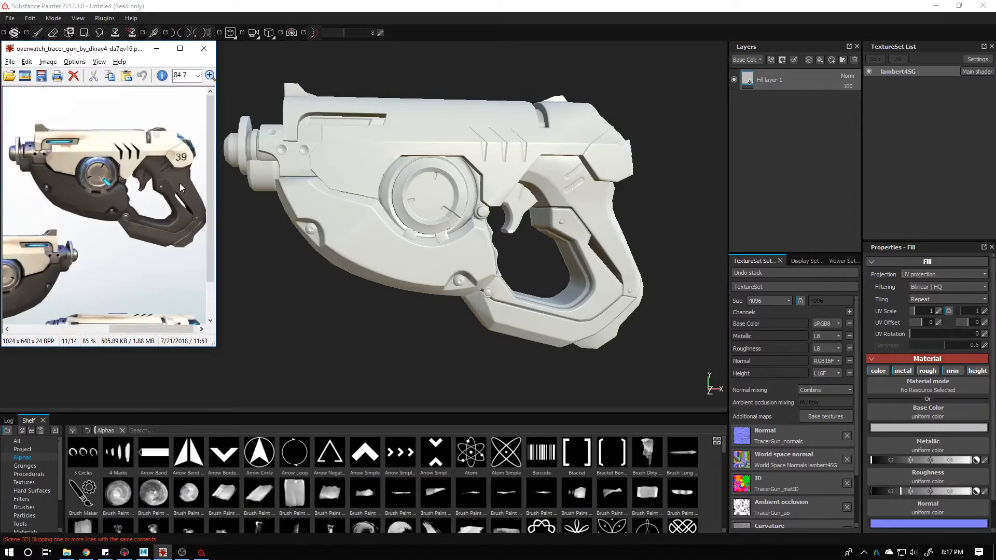
Group the fill layer into a folder named BaseColour and leave the folder expanded
left_click(766, 80)
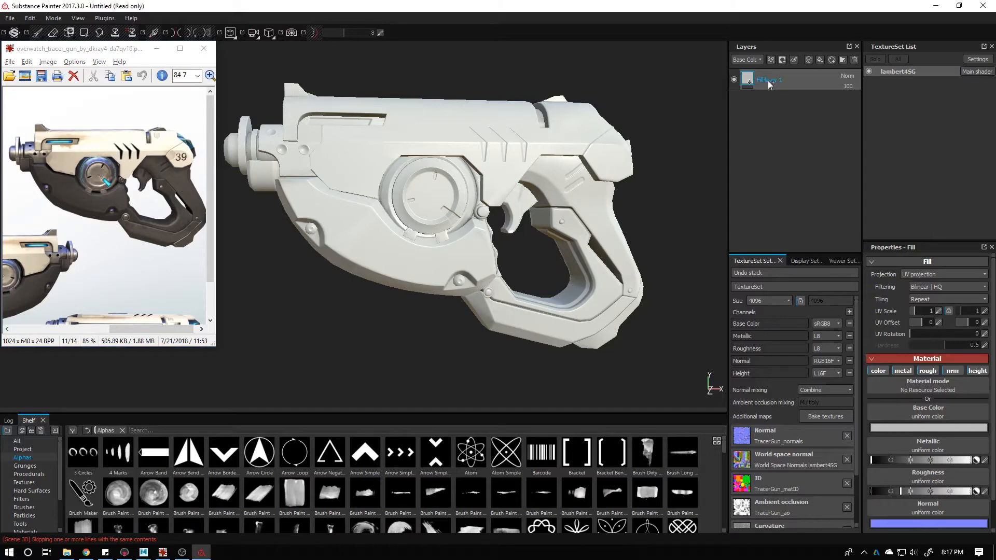
key("ctrl+g")
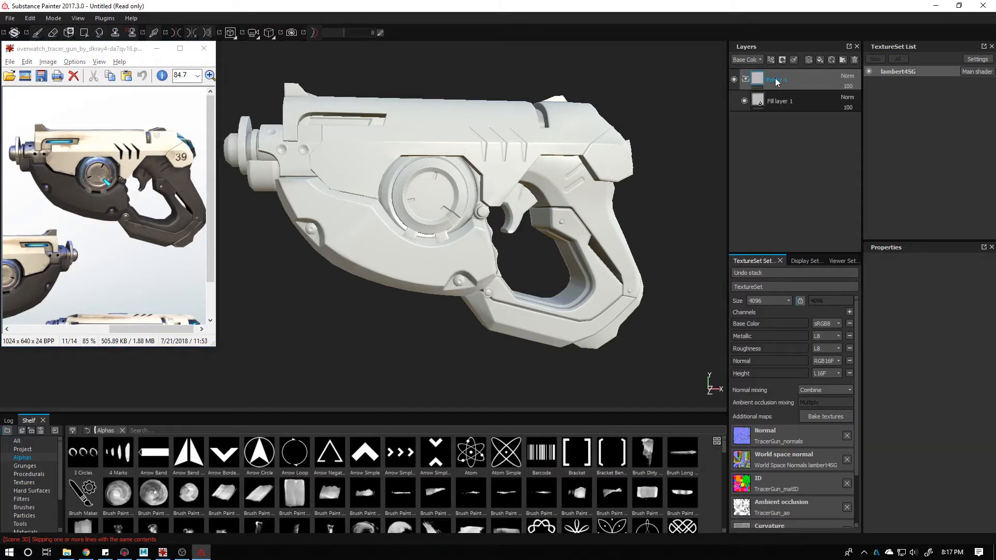
double_click(773, 81)
type("BaseColour")
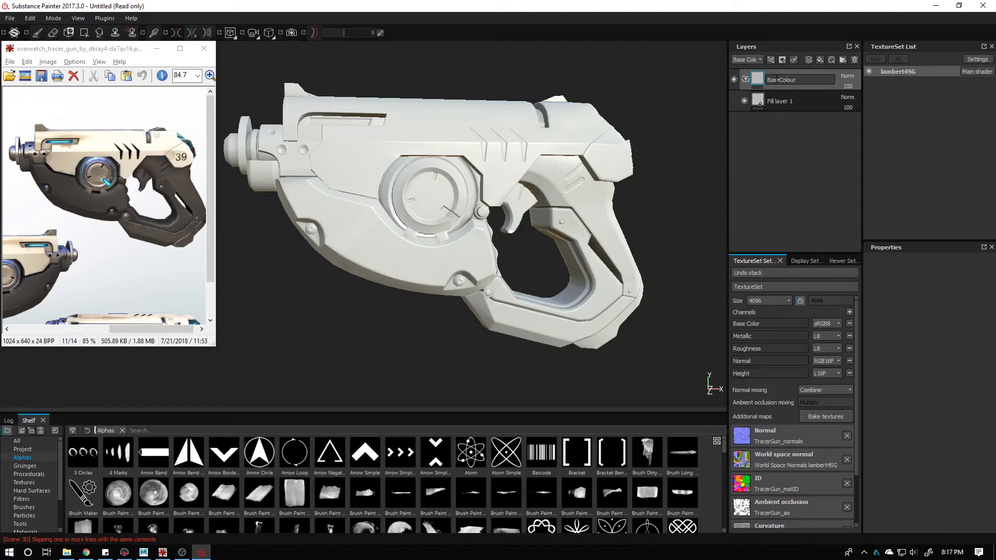
key("Return")
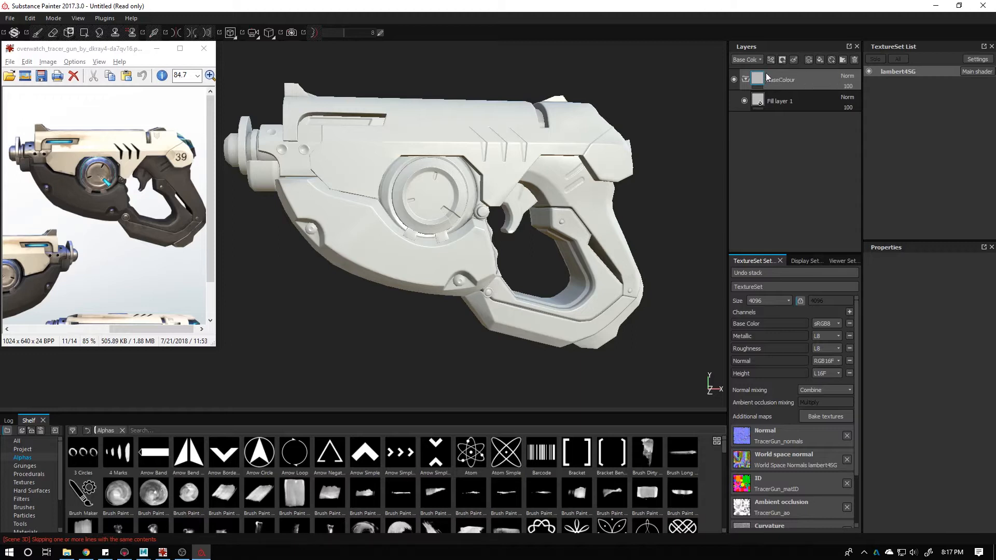
left_click(746, 80)
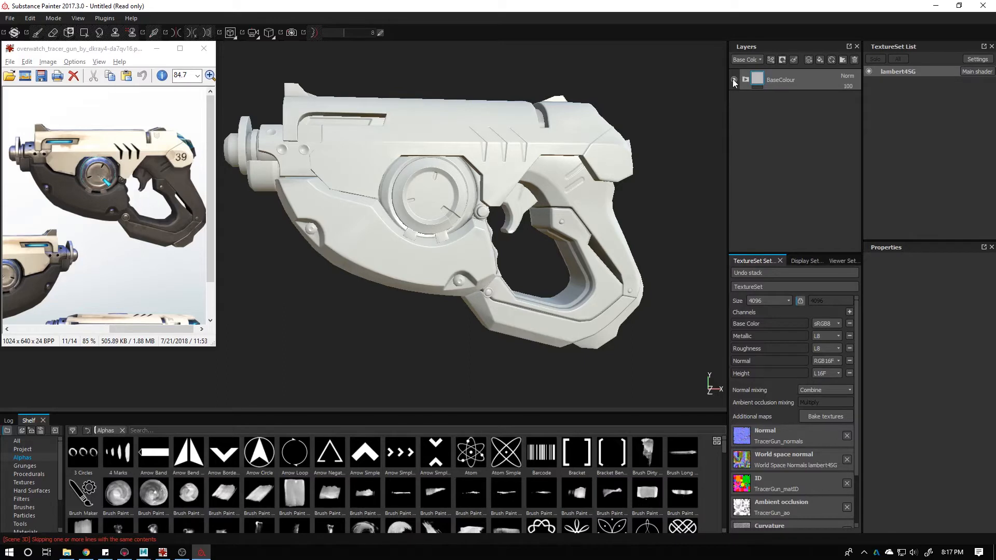
left_click(745, 81)
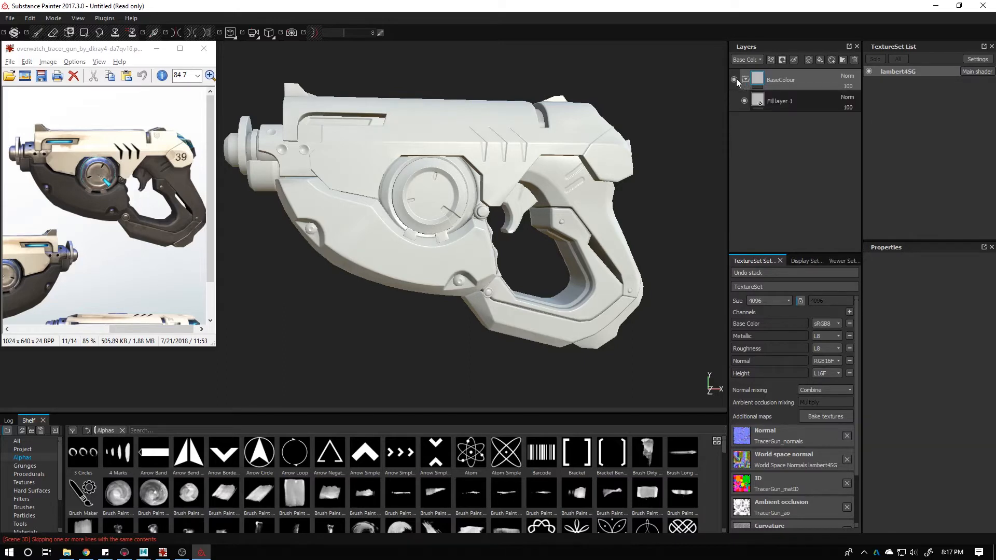
Rename the fill layer inside the BaseColour folder as base01
left_click(769, 102)
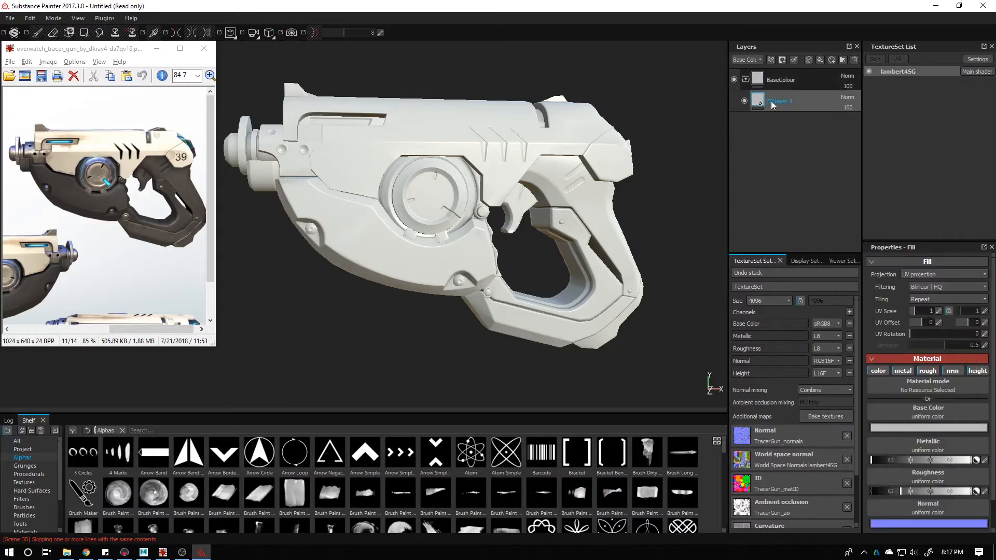
double_click(771, 103)
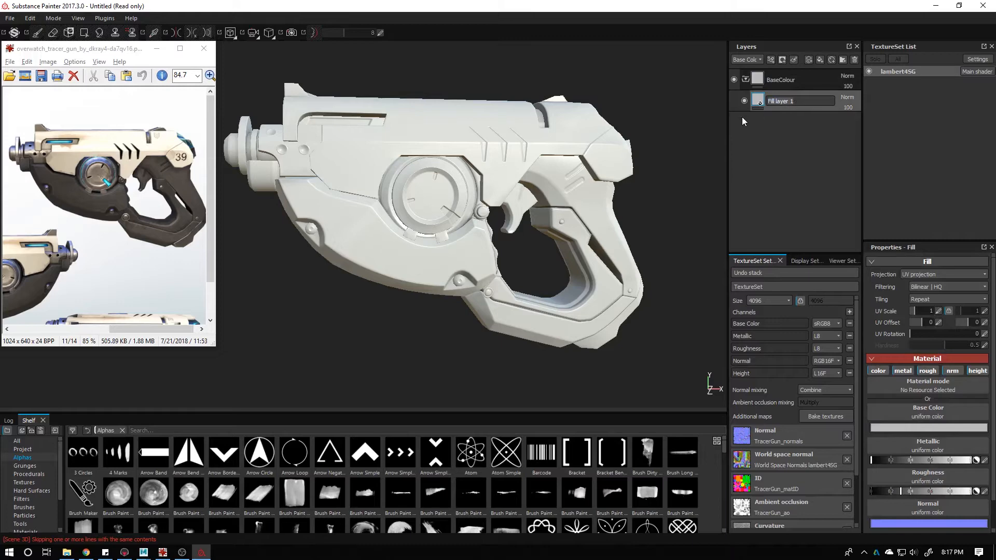
type("base01")
key("Return")
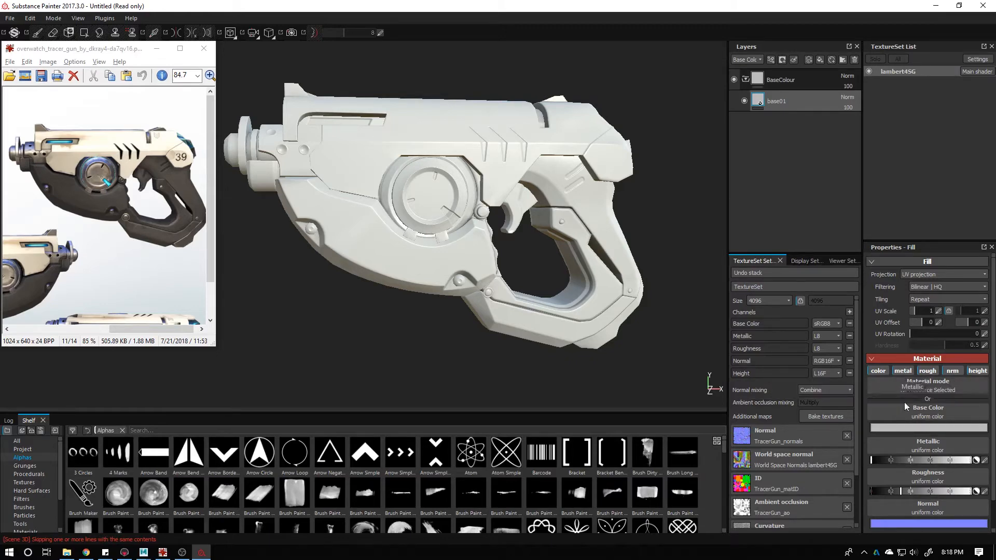
Sample the dark brown of the reference gun's lower body as base01's base color and darken it to RGB 0.032, 0.030, 0.026
left_click(909, 428)
left_click(884, 388)
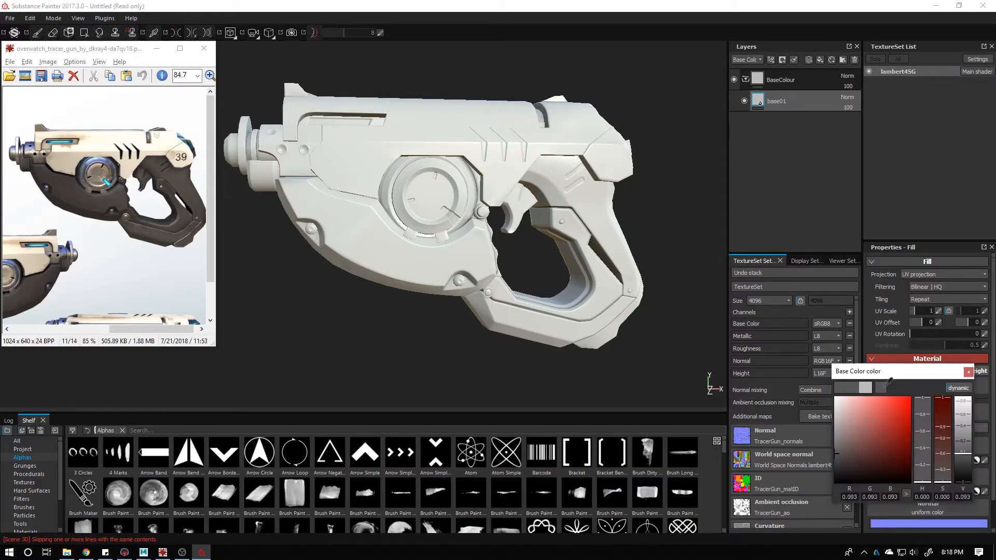
left_click_drag(881, 387, 112, 190)
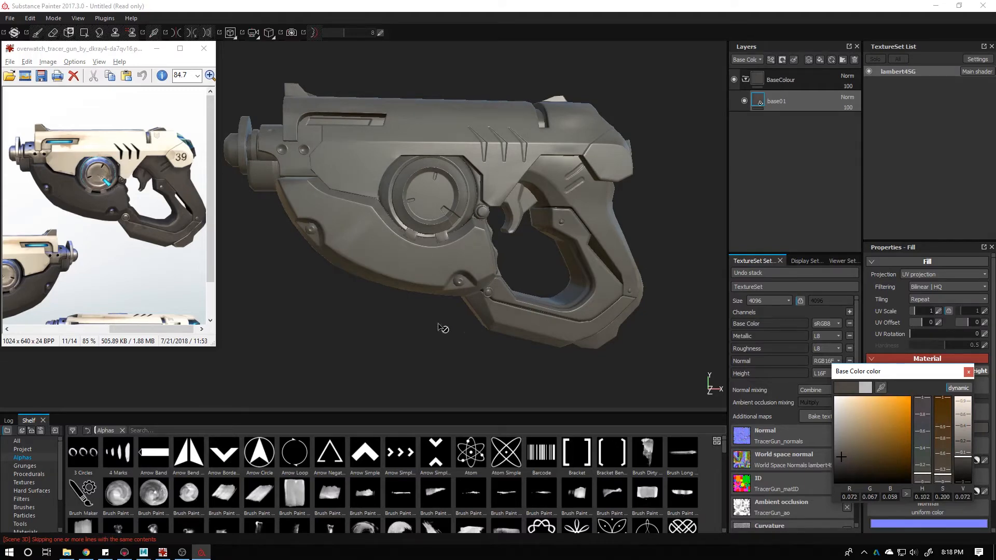
mouse_move(444, 328)
left_mouse_down("alt")
mouse_move(422, 322)
mouse_move(434, 333)
left_mouse_up("alt")
left_click_drag(845, 456, 841, 464)
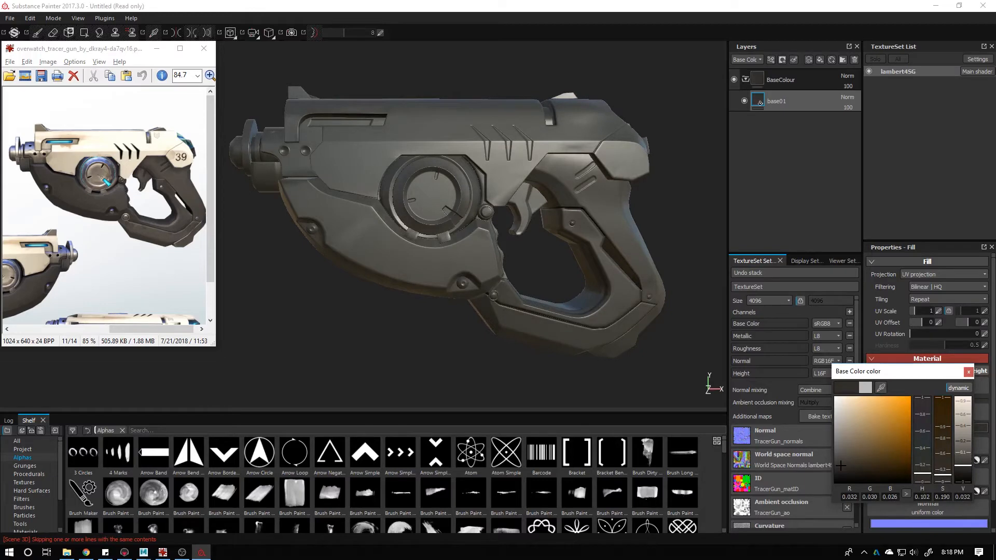
left_click(968, 371)
left_click_drag(609, 173, 620, 170, "alt")
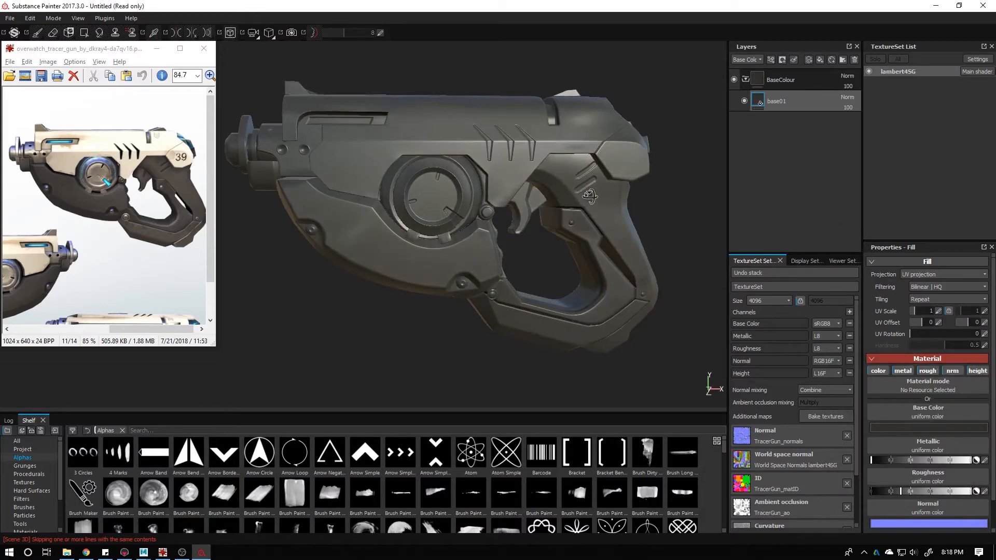
Mask base01 by color selection, picking the orange ID area (255, 138, 0) of the lower body and grip
right_click(779, 103)
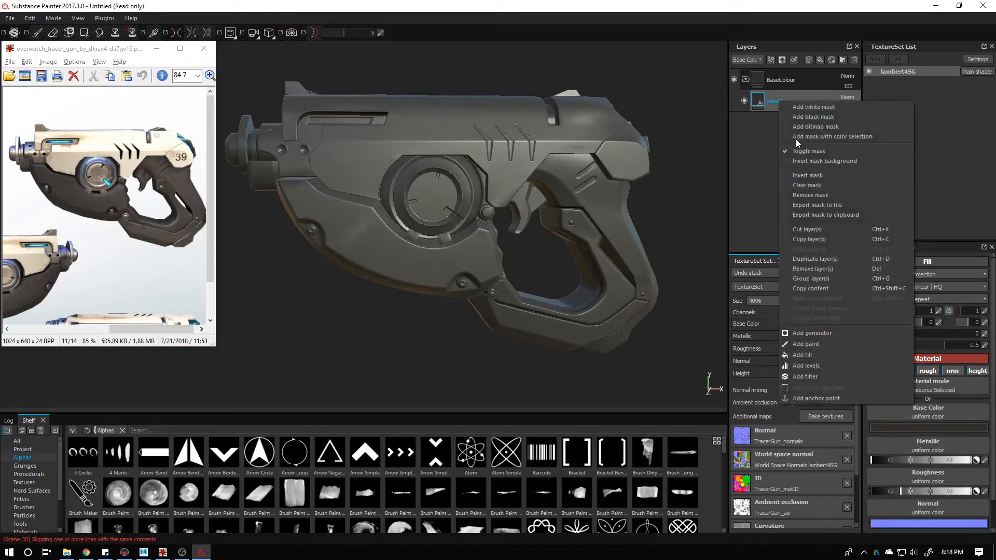
left_click(826, 137)
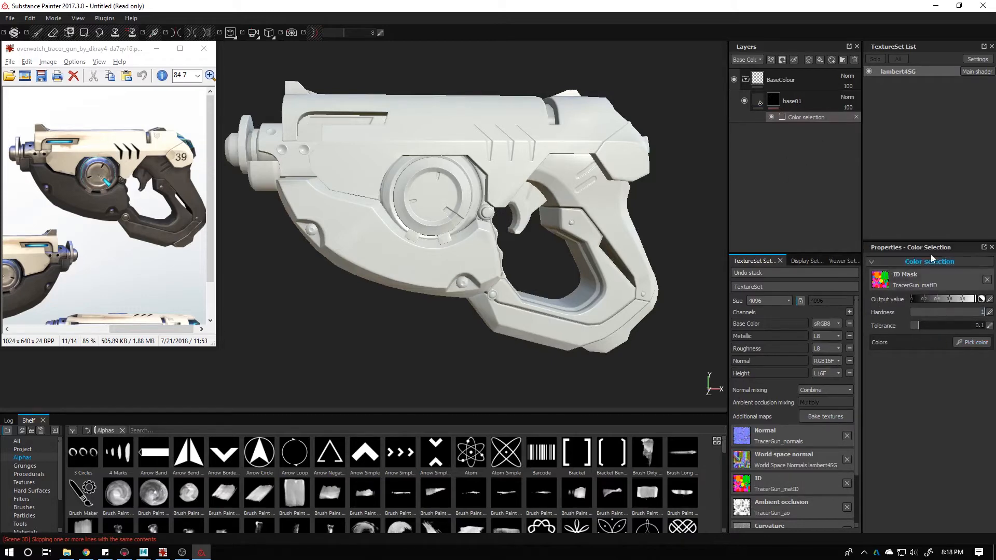
left_click(969, 343)
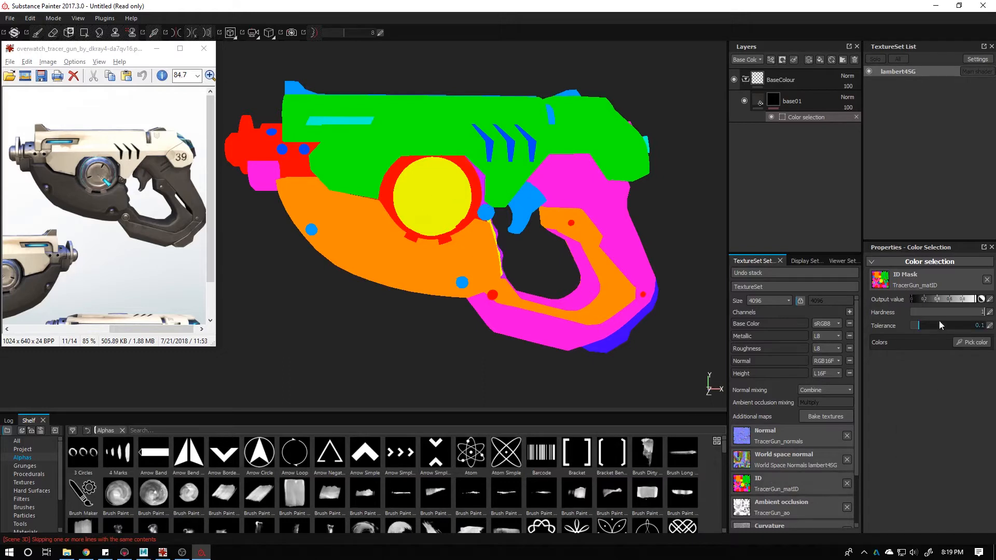
left_click(974, 344)
left_click(421, 239)
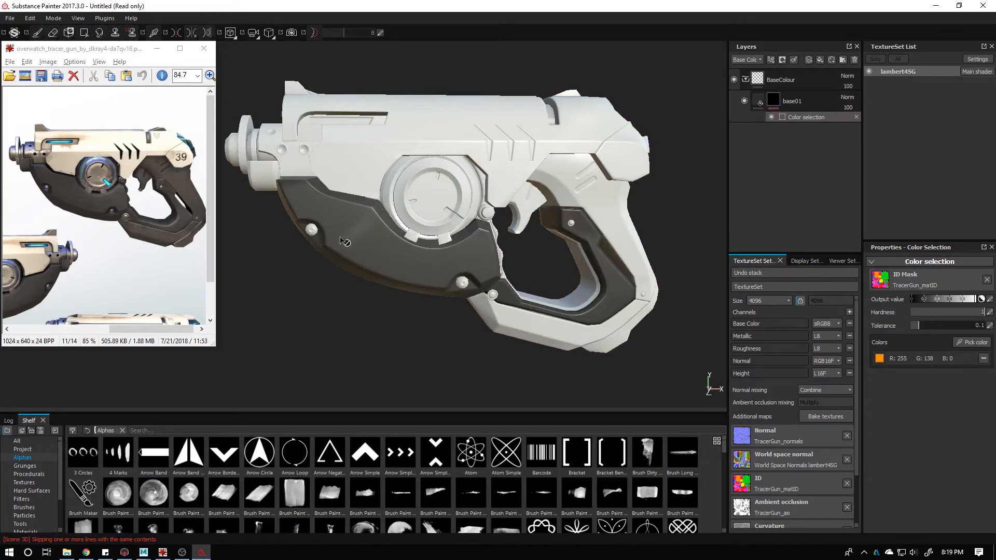
Duplicate the base01 layer and remove the orange color from the copy's mask color selection
left_click(758, 103)
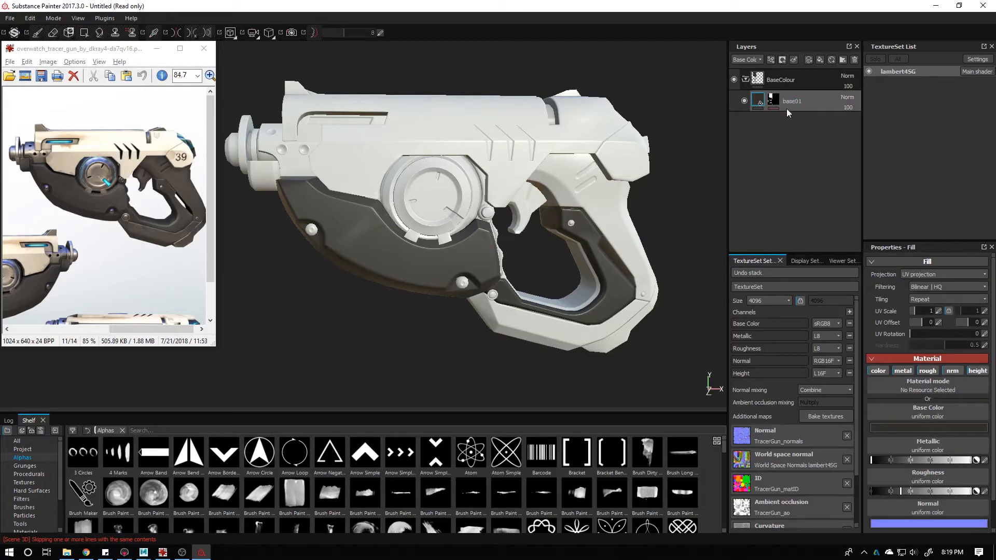
right_click(755, 93)
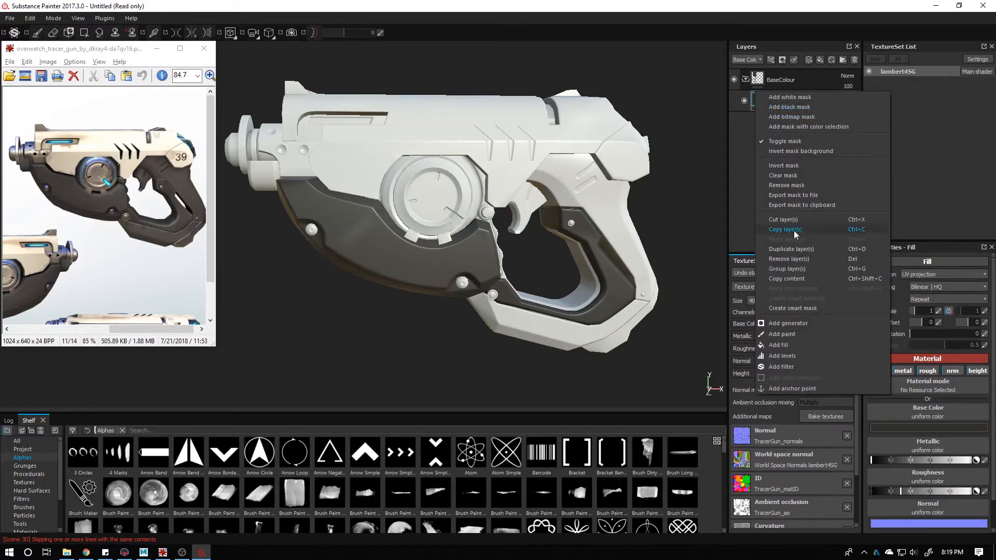
left_click(793, 247)
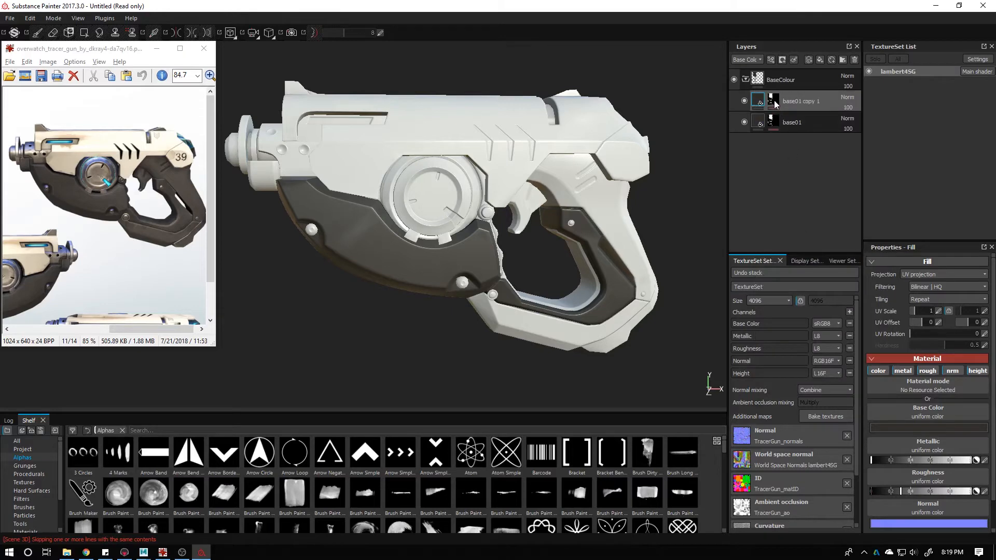
left_click(774, 101)
left_click(796, 117)
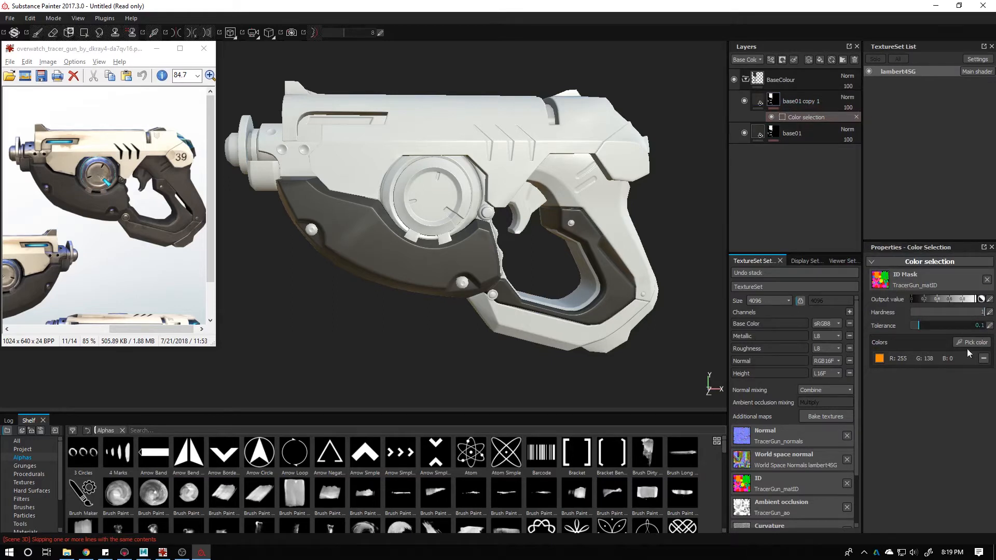
left_click(984, 358)
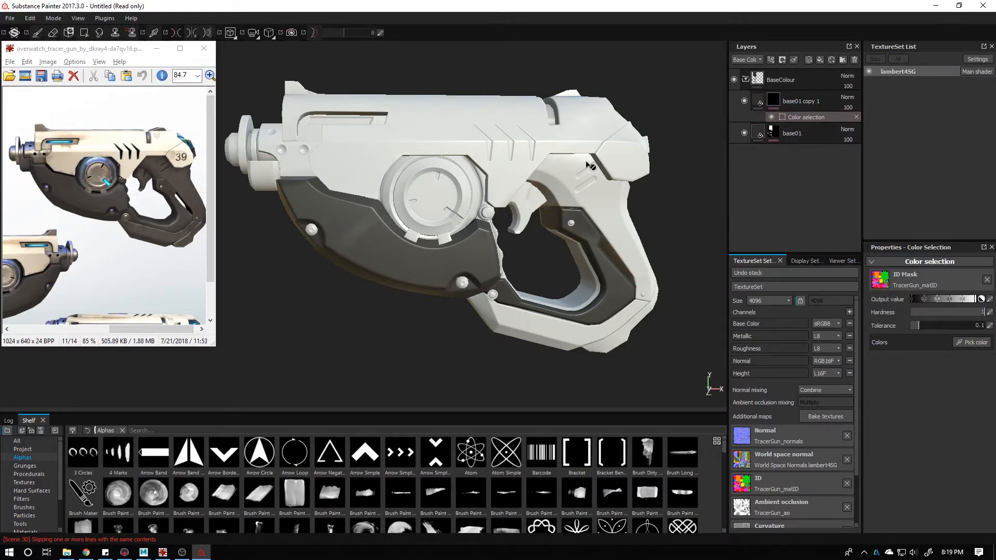
Sample the reference gun's off-white upper body as the base color of base01 copy 1 and set its hue to 0.135
left_click(757, 99)
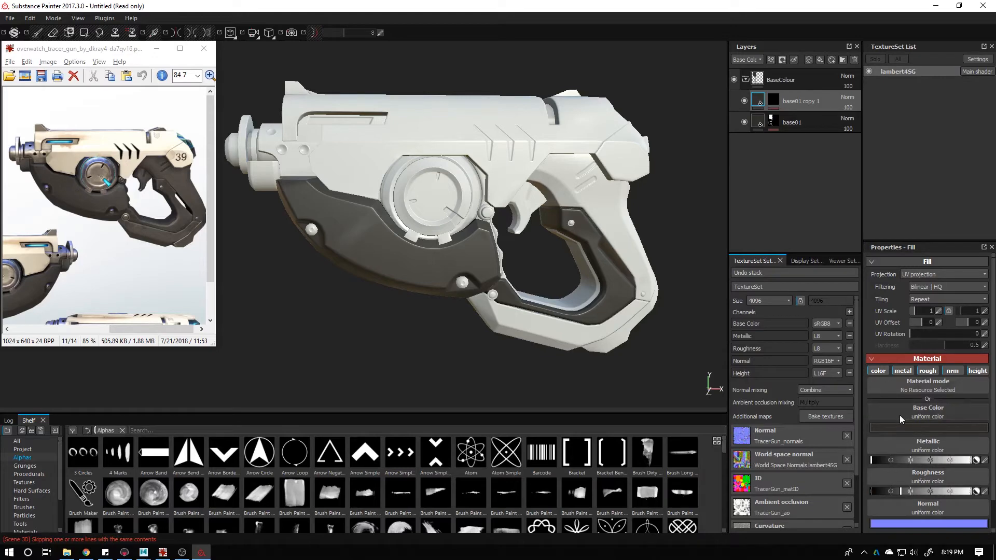
left_click(920, 429)
left_click(872, 382)
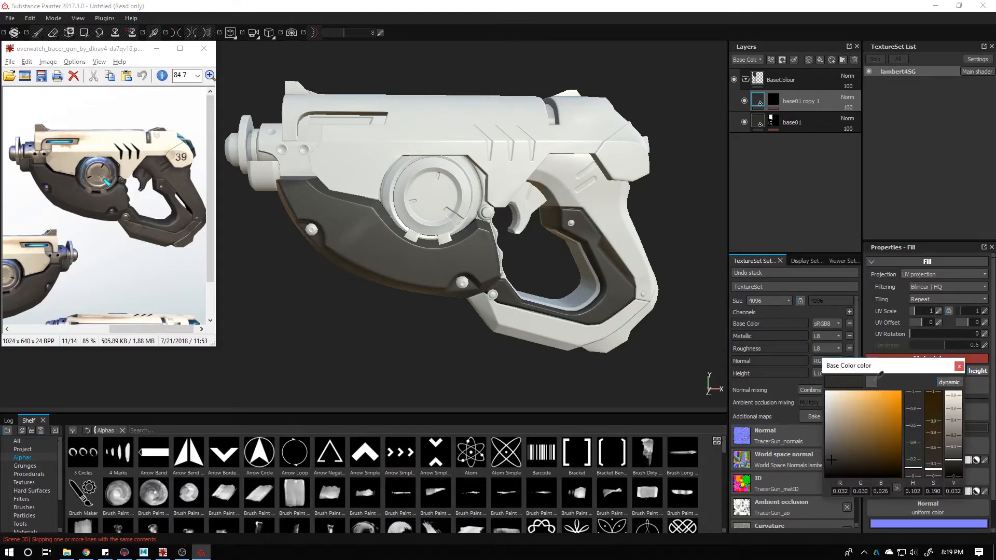
left_click(95, 138)
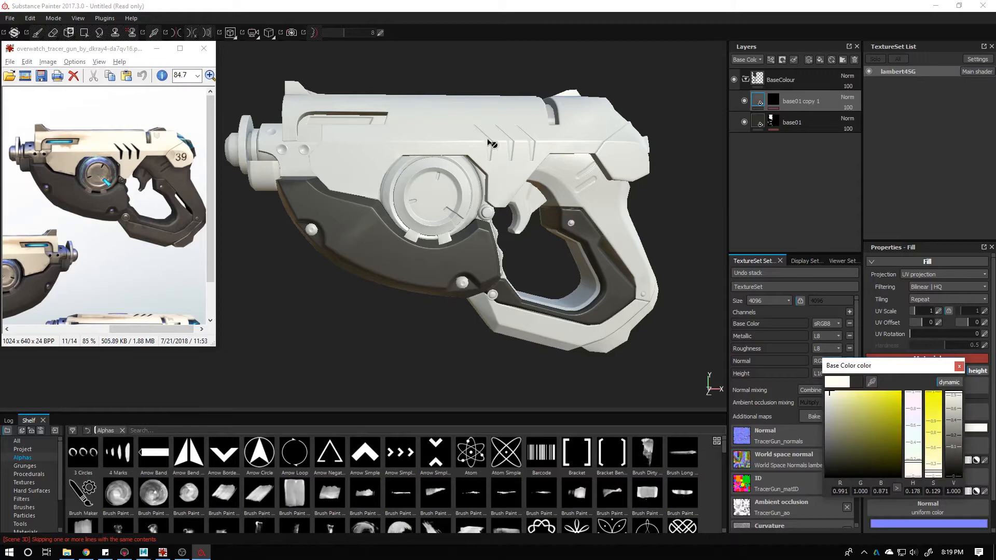
left_click(696, 151)
left_click_drag(919, 459, 916, 470)
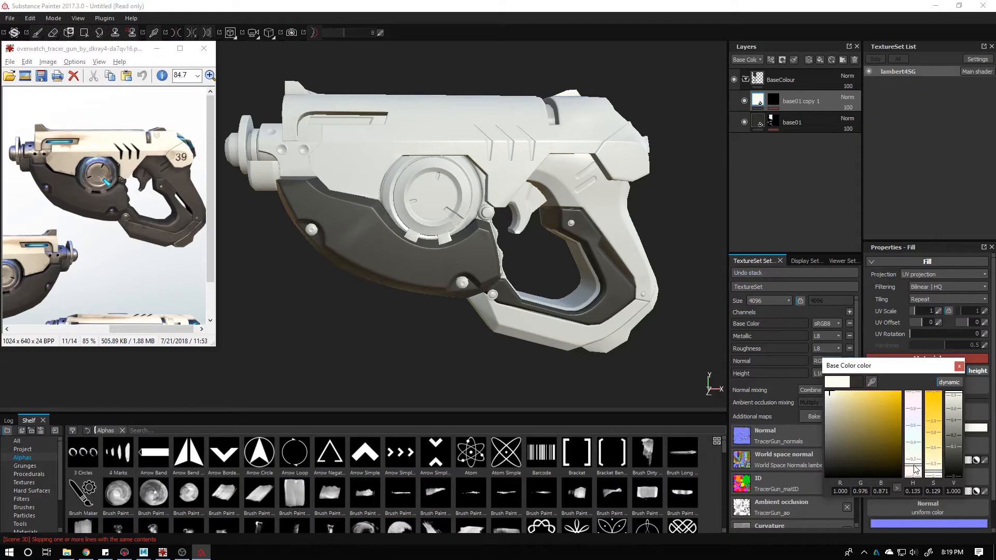
Pick the green ID area (11, 255, 0) of the upper body for the color selection mask of base01 copy 1
left_click(773, 100)
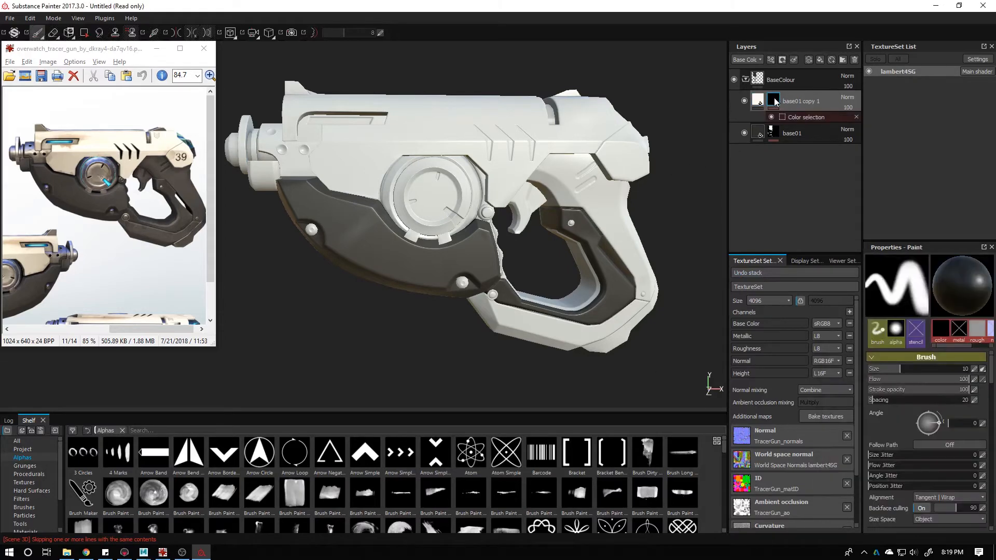
left_click(799, 118)
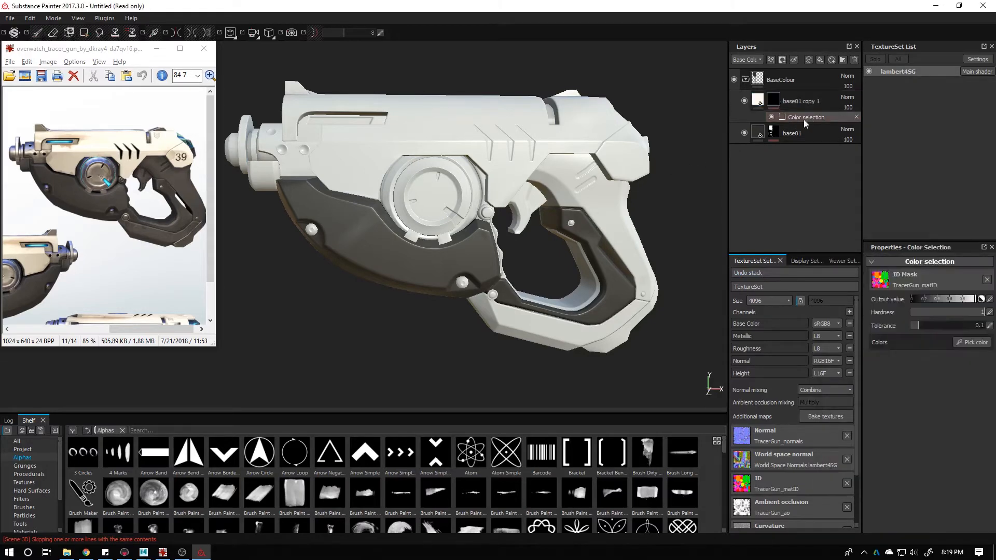
left_click(968, 343)
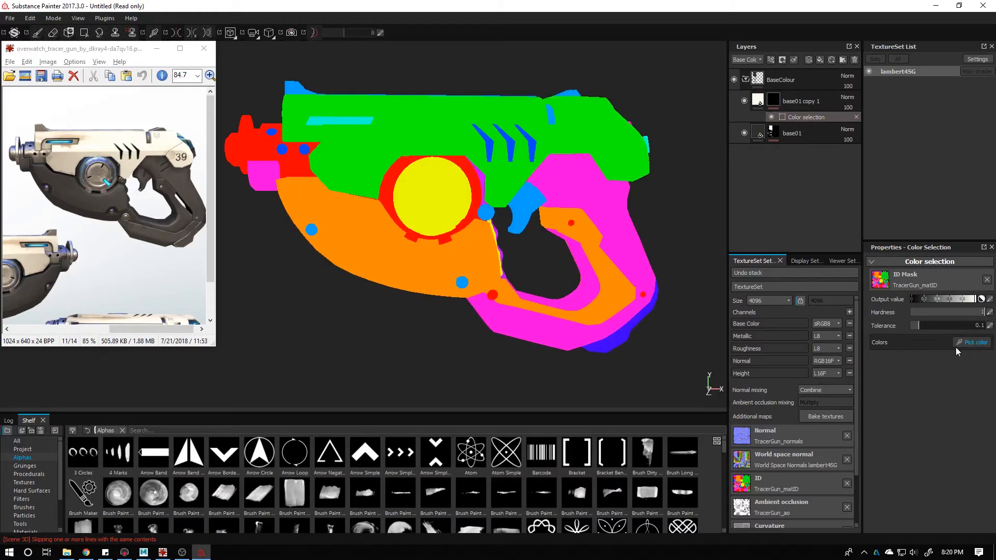
left_click(433, 118)
mouse_move(544, 221)
left_mouse_down("alt")
mouse_move(523, 254)
mouse_move(391, 245)
mouse_move(537, 243)
mouse_move(524, 257)
mouse_move(501, 225)
left_mouse_up("alt")
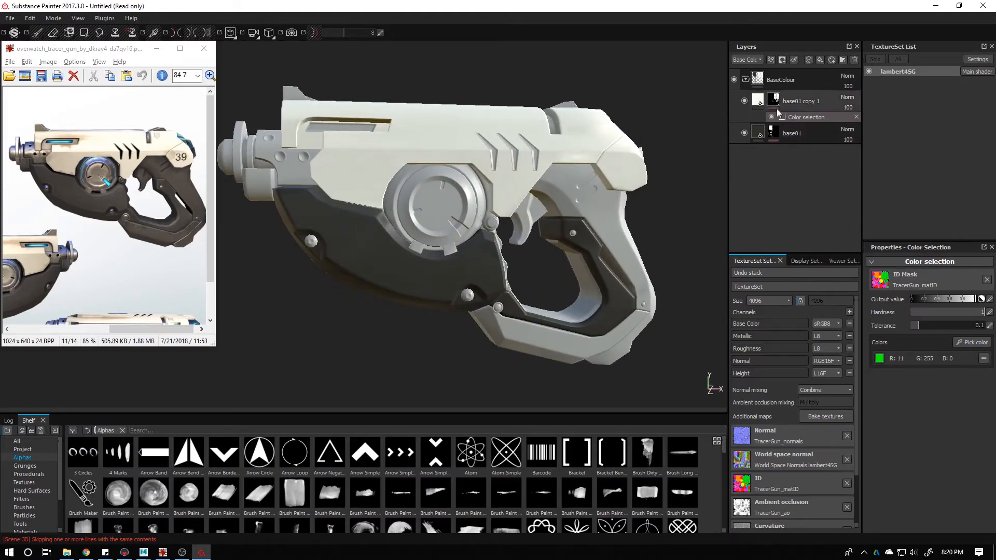
Adjust the base color of base01 copy 1 to saturation 0.325 and value 0.828
left_click(757, 103)
left_click(923, 426)
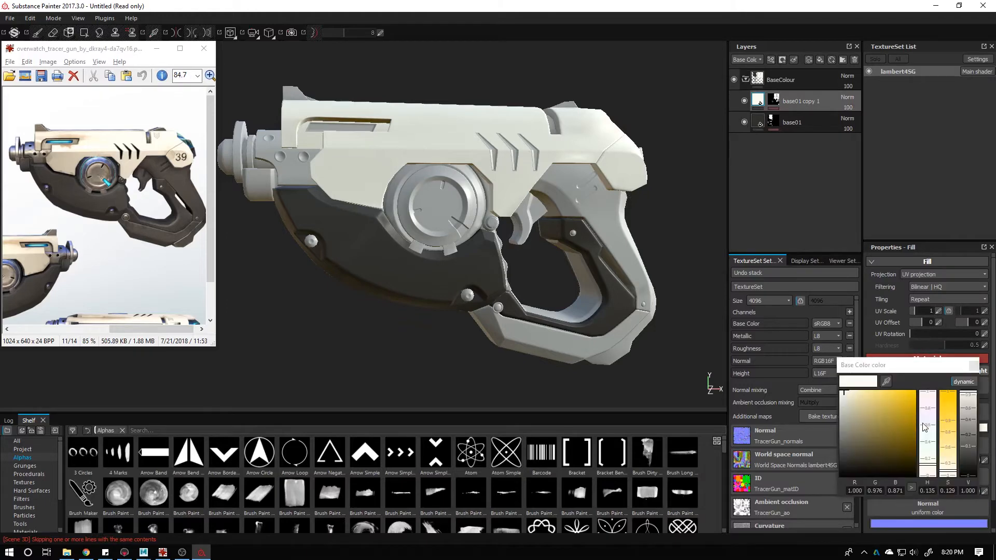
left_click_drag(946, 463, 951, 466)
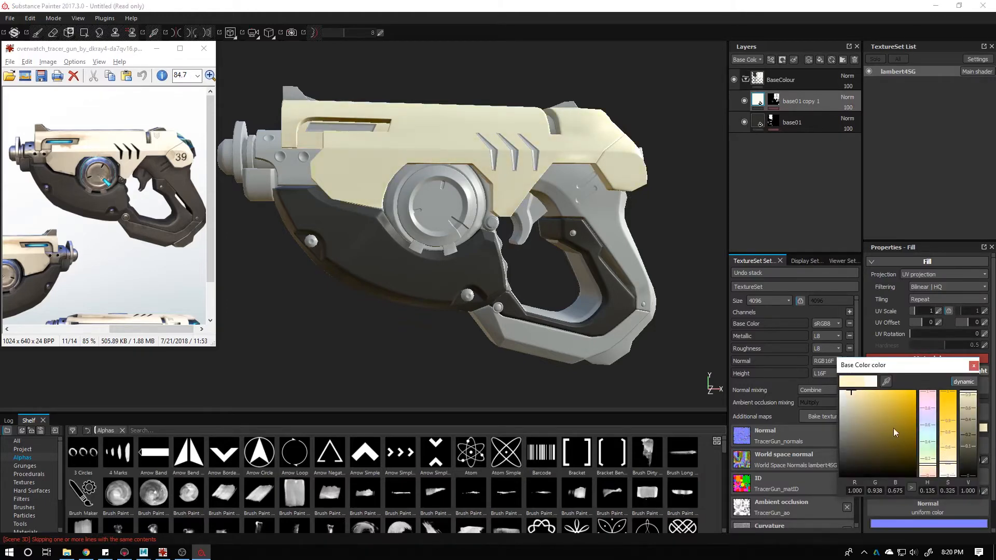
left_click_drag(668, 296, 714, 323, "alt")
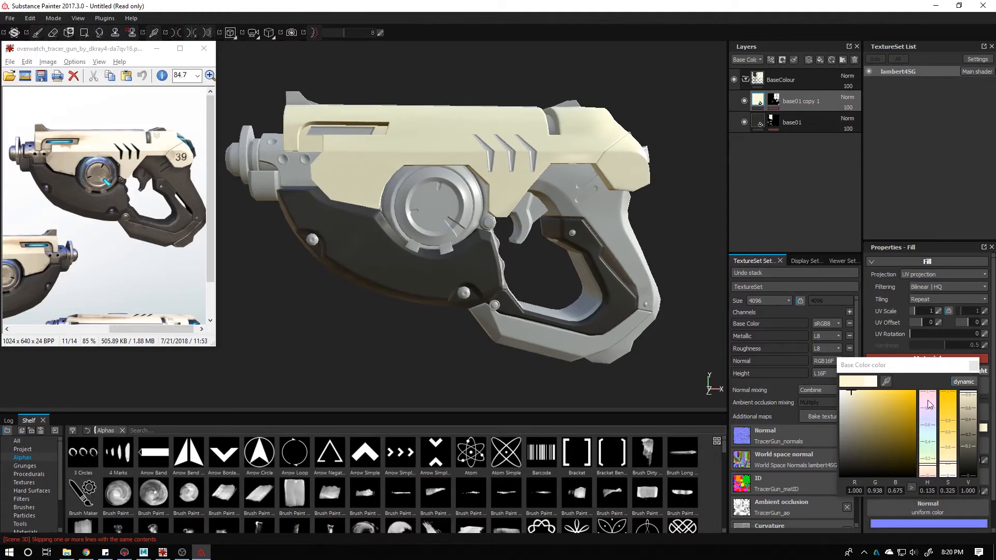
mouse_move(477, 331)
left_mouse_down("alt")
mouse_move(424, 298)
mouse_move(470, 328)
left_mouse_up("alt")
left_click_drag(963, 397, 967, 401)
left_click_drag(550, 254, 475, 231, "alt")
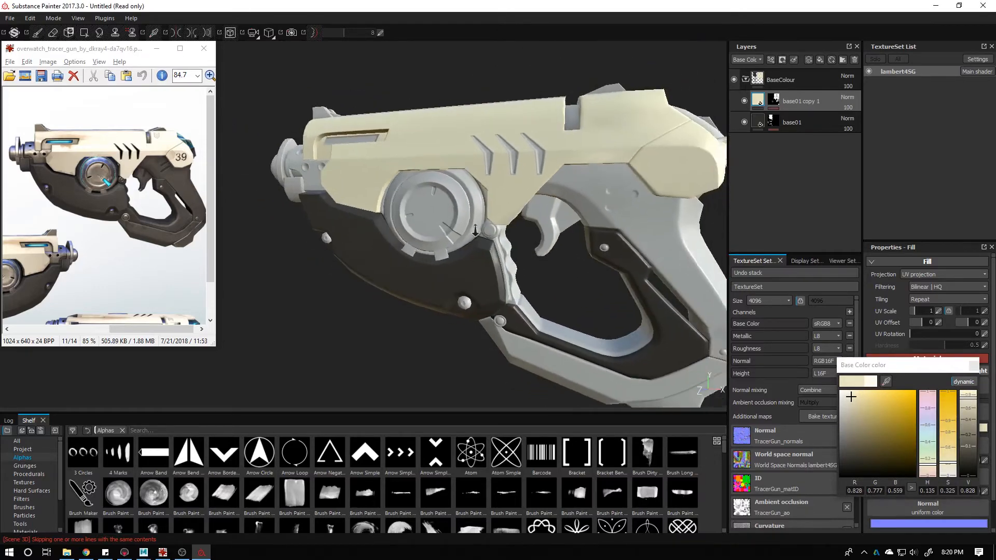
Rotate the environment lighting so the side of the gun is lit more brightly, and check the colors from several angles
right_click_drag(475, 231, 453, 220, "alt")
left_click_drag(453, 221, 523, 211, "alt")
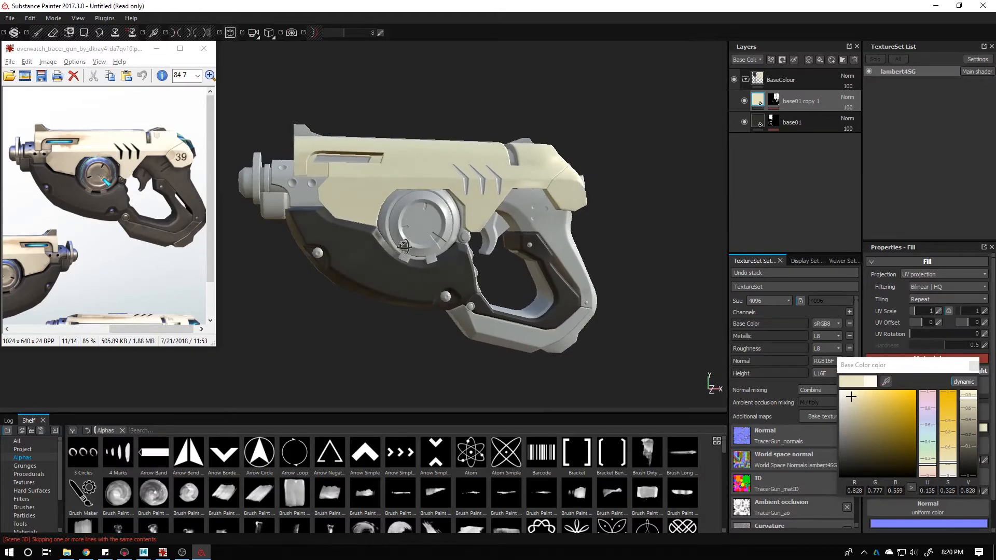
right_click_drag(488, 253, 553, 271, "alt")
left_click_drag(529, 267, 363, 254, "alt")
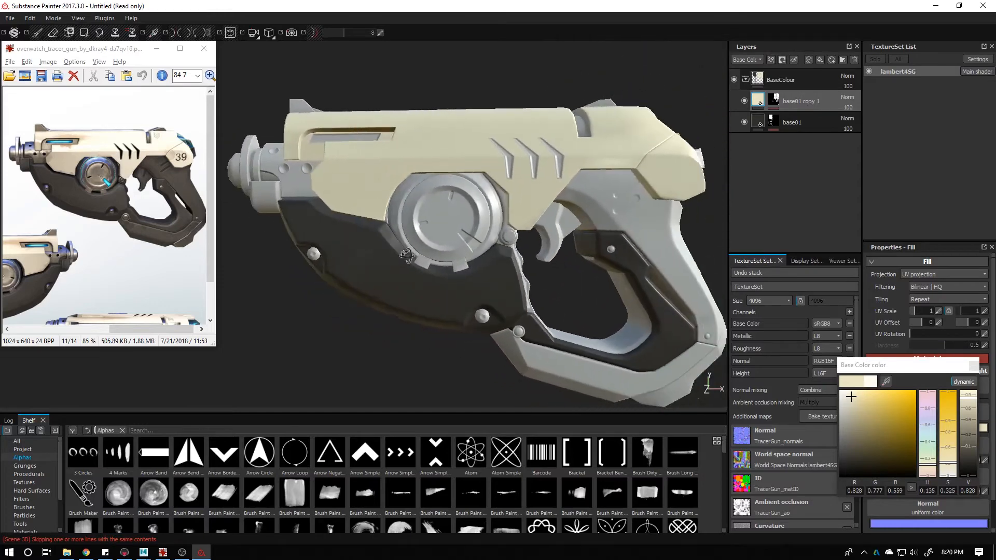
right_click_drag(363, 254, 433, 300, "shift")
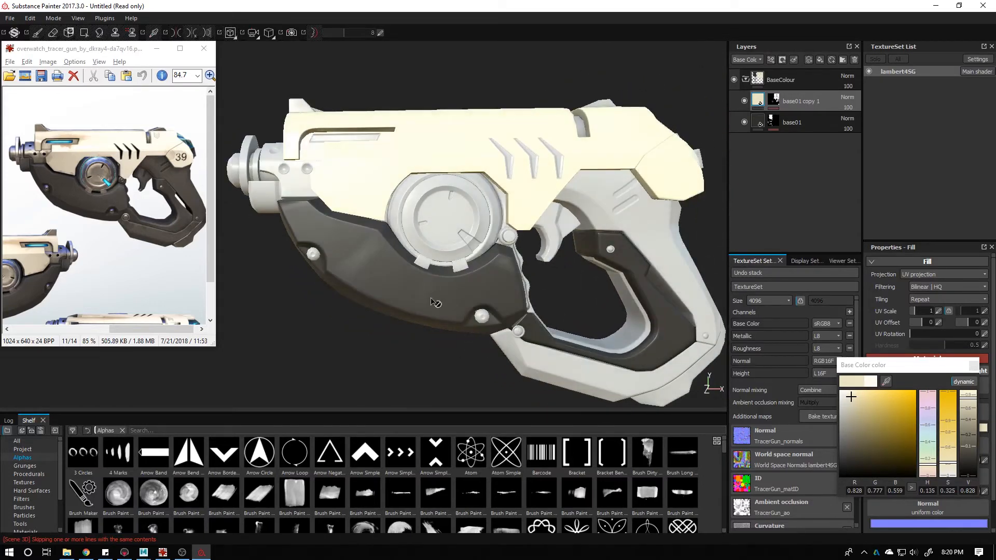
left_click_drag(433, 299, 396, 294, "alt")
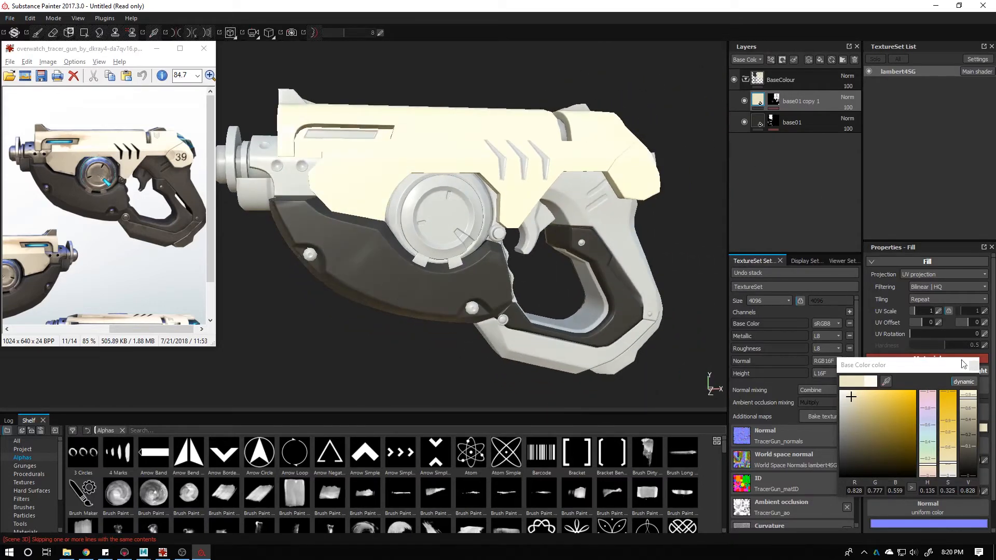
Try pure black as the base color of the base01 layer and undo the color changes
left_click(761, 127)
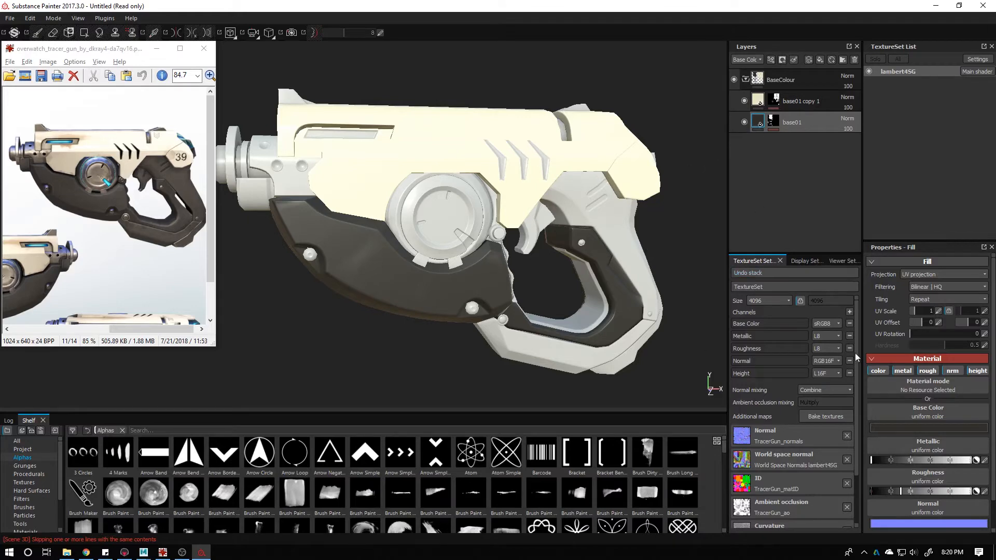
left_click(893, 427)
left_click_drag(829, 459, 806, 481)
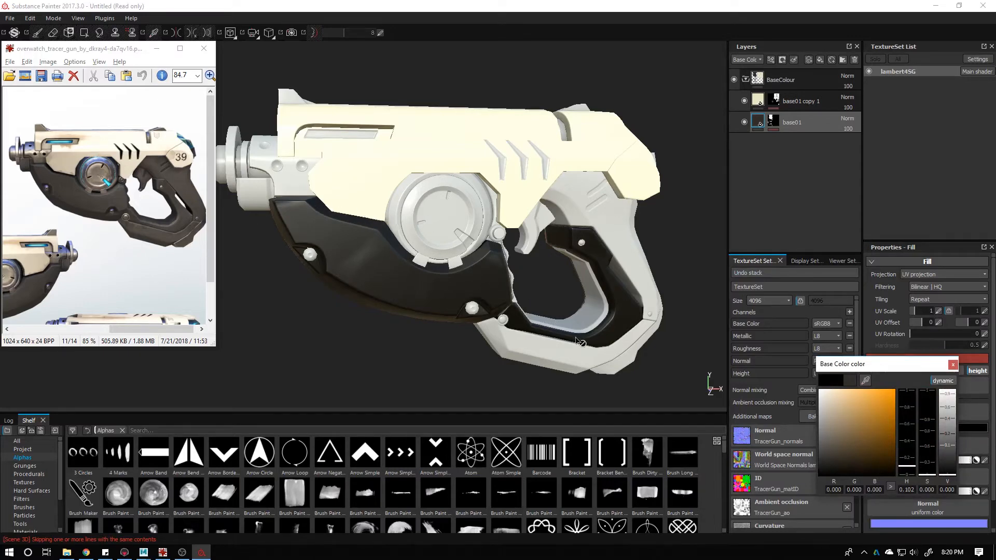
key("ctrl+z")
left_click_drag(404, 230, 389, 245, "alt")
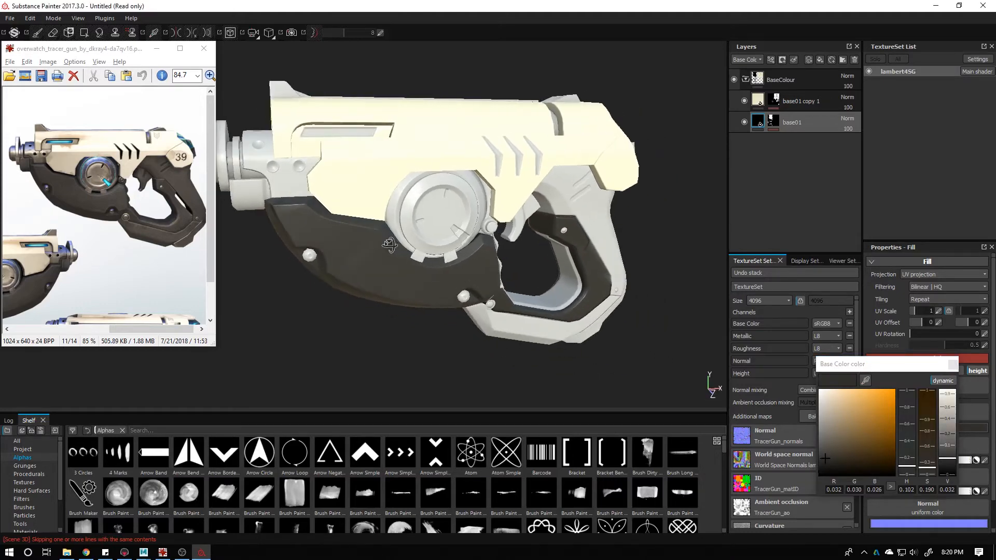
left_click_drag(836, 454, 779, 495)
left_click_drag(841, 409, 792, 353)
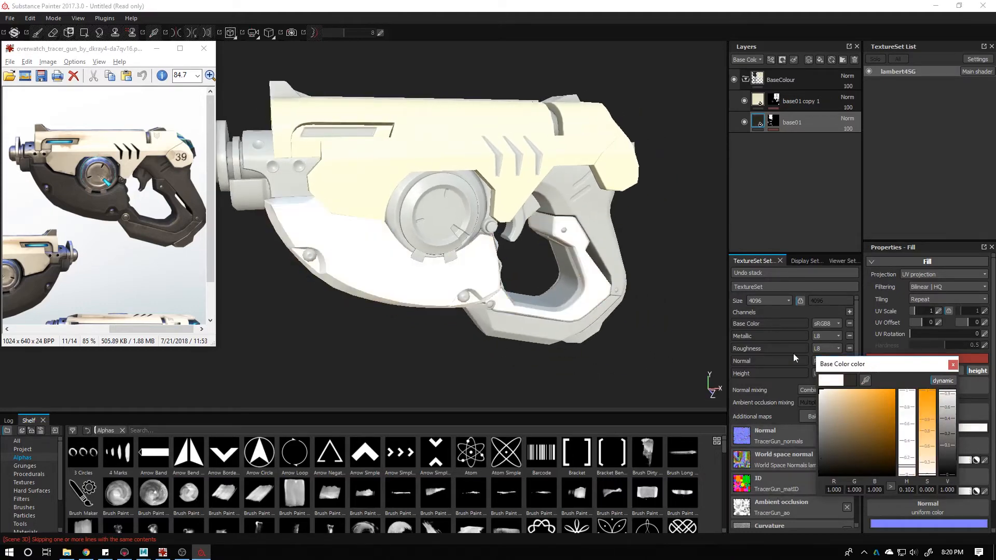
left_click_drag(831, 402, 817, 471)
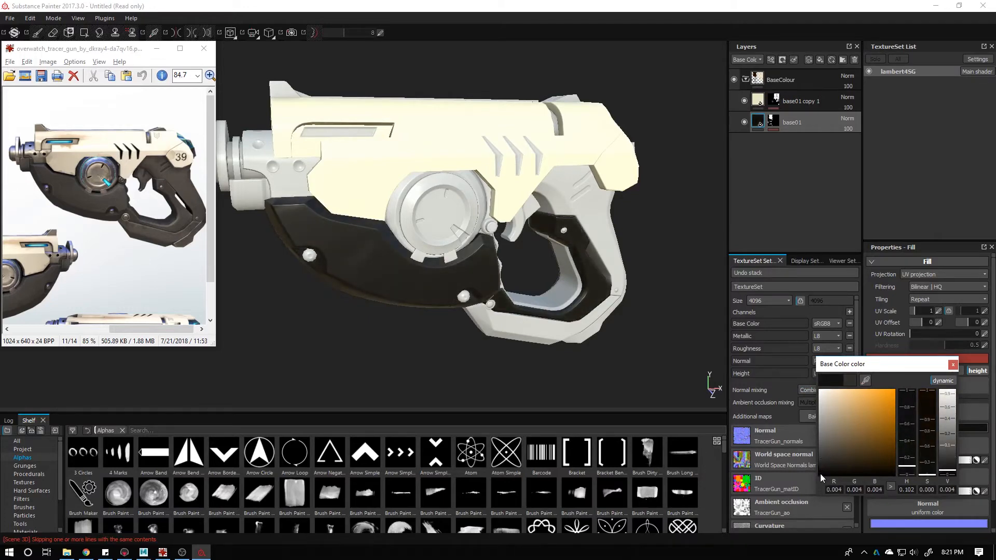
left_click_drag(821, 471, 809, 490)
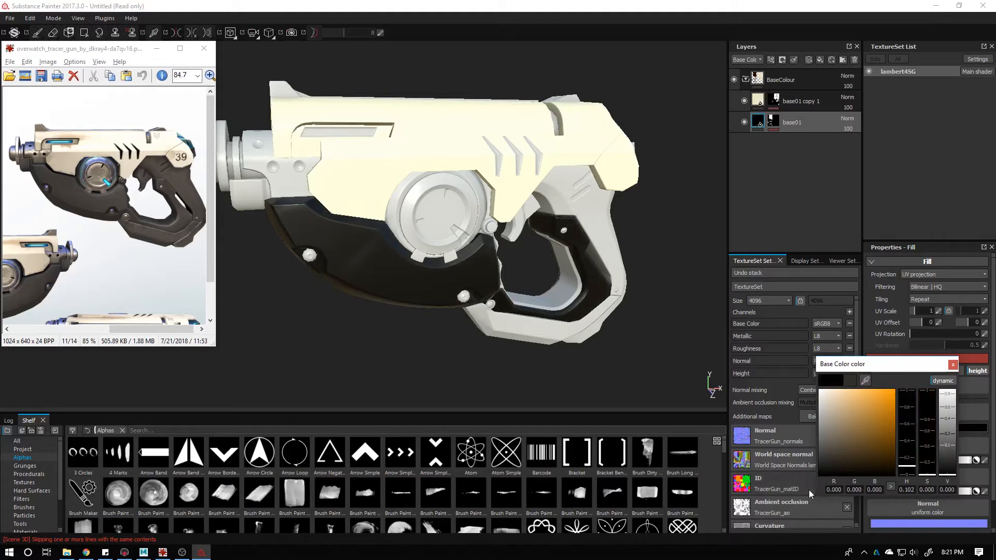
left_click_drag(430, 287, 395, 254, "alt")
key("ctrl+z")
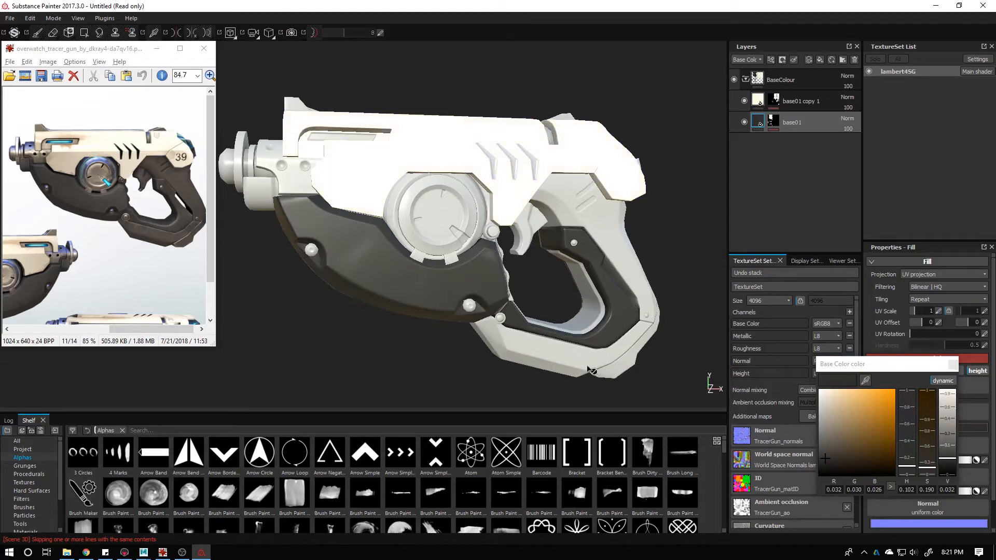
Darken the base color of base01 to RGB 0.012, 0.012, 0.011
left_click_drag(456, 274, 481, 327, "alt")
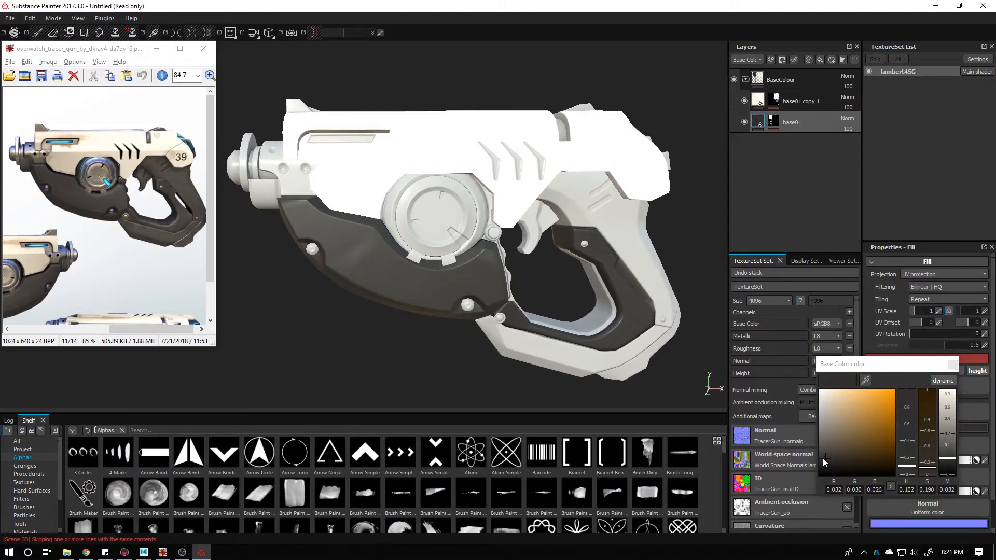
left_click(827, 471)
left_click_drag(825, 466, 824, 467)
left_click_drag(667, 381, 640, 353, "alt")
left_click_drag(480, 216, 546, 243, "alt")
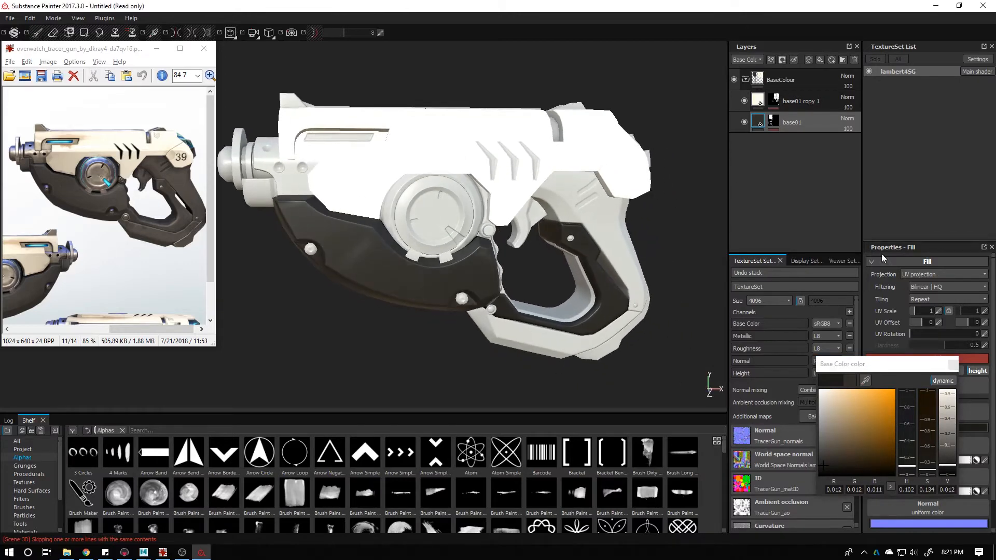
left_click(953, 365)
Set the base color of base01 copy 1 to a cream tone with saturation 0.230 and value 0.737
left_click(761, 102)
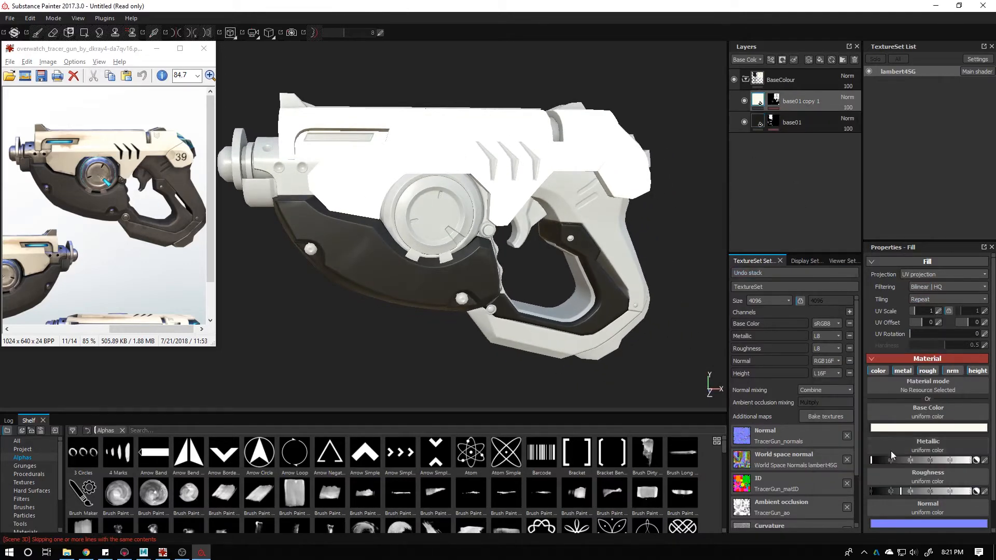
left_click(880, 427)
left_click_drag(839, 398, 841, 406)
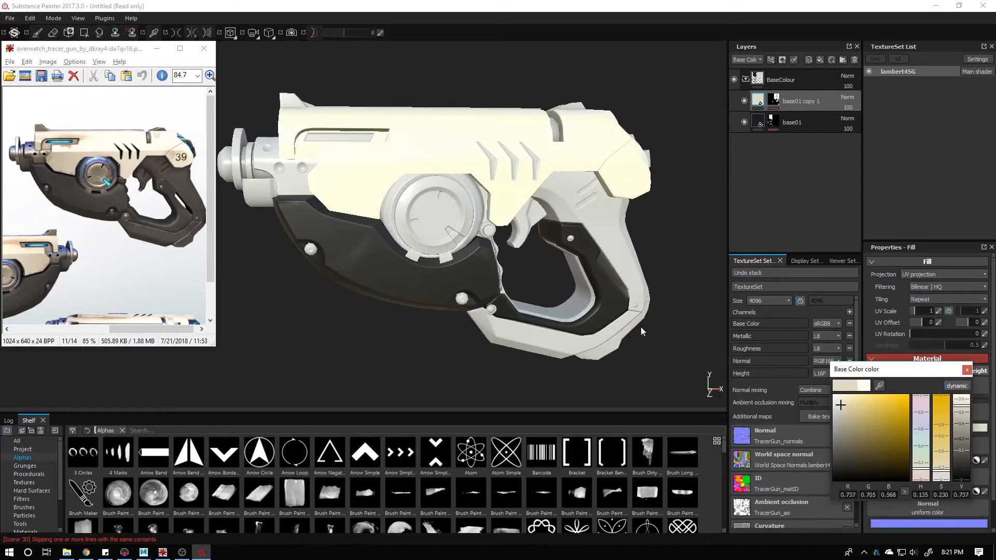
left_click_drag(641, 331, 692, 335, "alt")
left_click(966, 370)
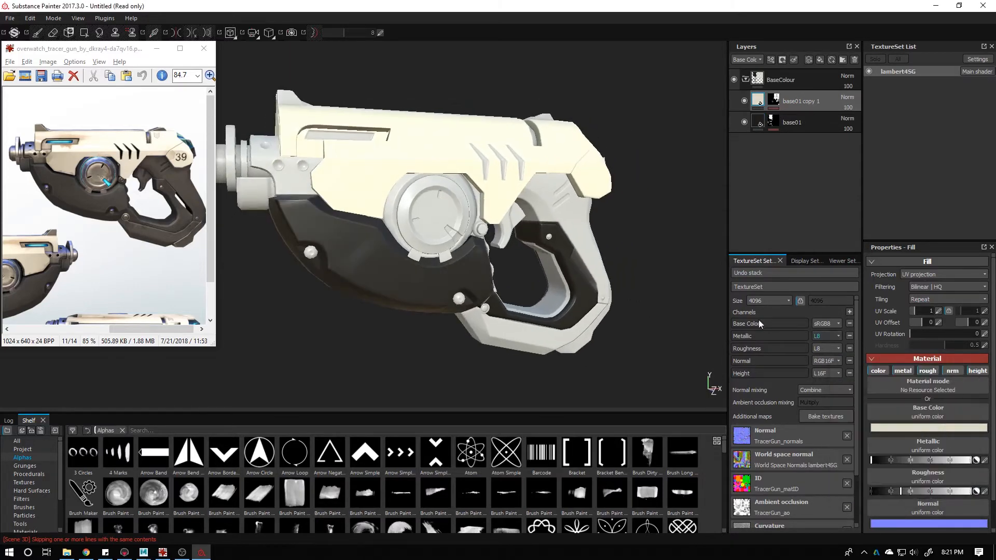
Compare the gun's upper and lower body colors with the reference image from several angles
left_click_drag(557, 210, 518, 219, "alt")
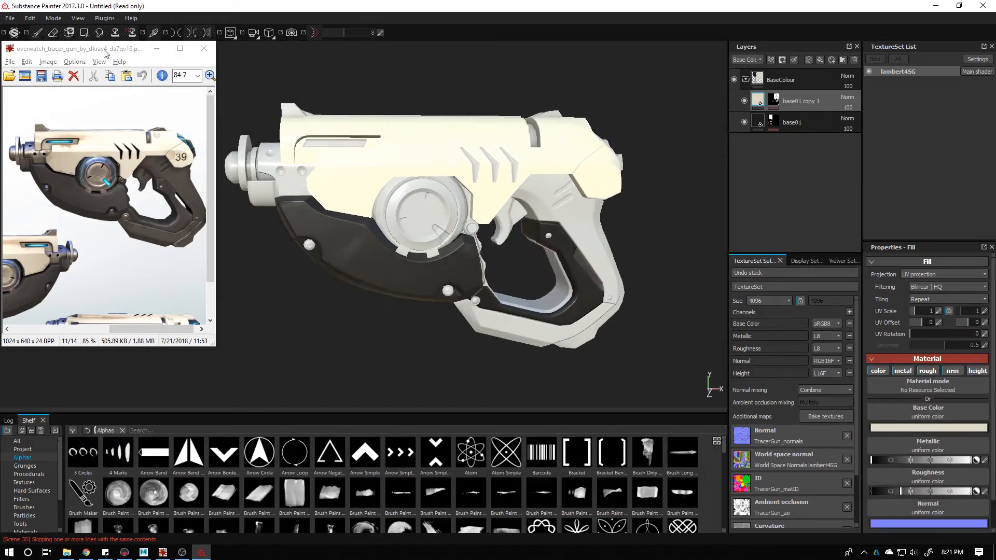
mouse_move(106, 53)
left_mouse_down()
mouse_move(218, 137)
mouse_move(109, 48)
mouse_move(98, 52)
left_mouse_up()
mouse_move(473, 204)
left_mouse_down("alt")
mouse_move(499, 188)
mouse_move(480, 187)
mouse_move(473, 199)
left_mouse_up("alt")
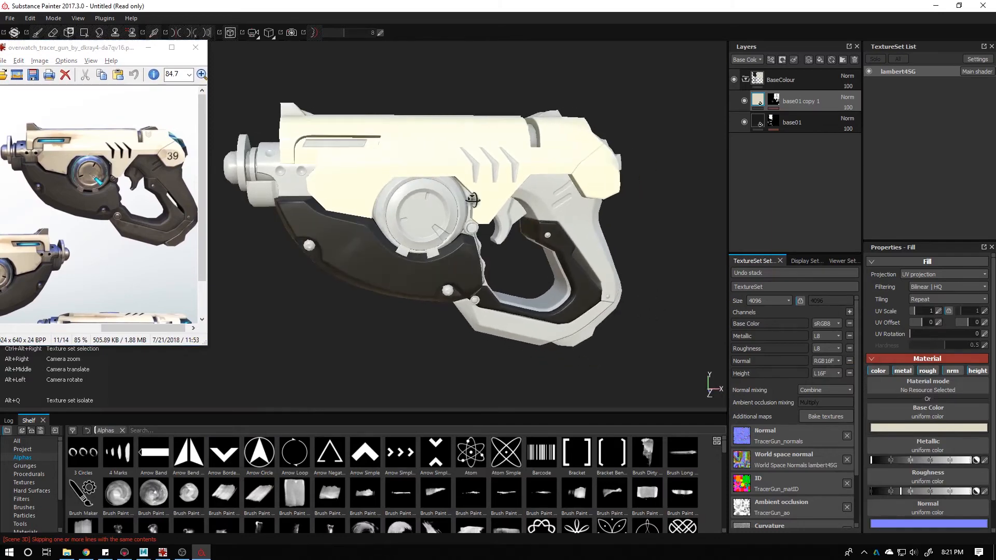
left_click_drag(600, 192, 560, 181, "alt")
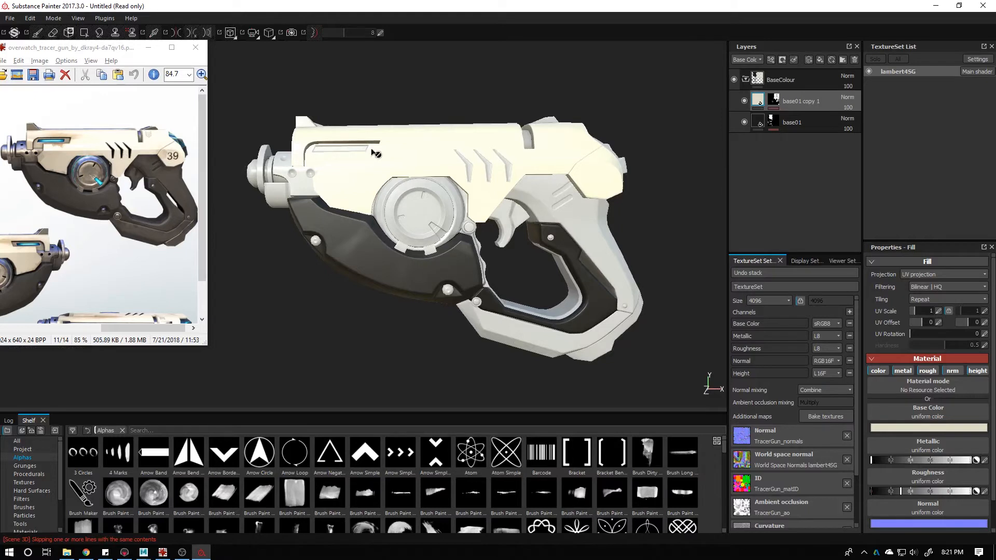
left_click_drag(373, 153, 218, 132, "alt")
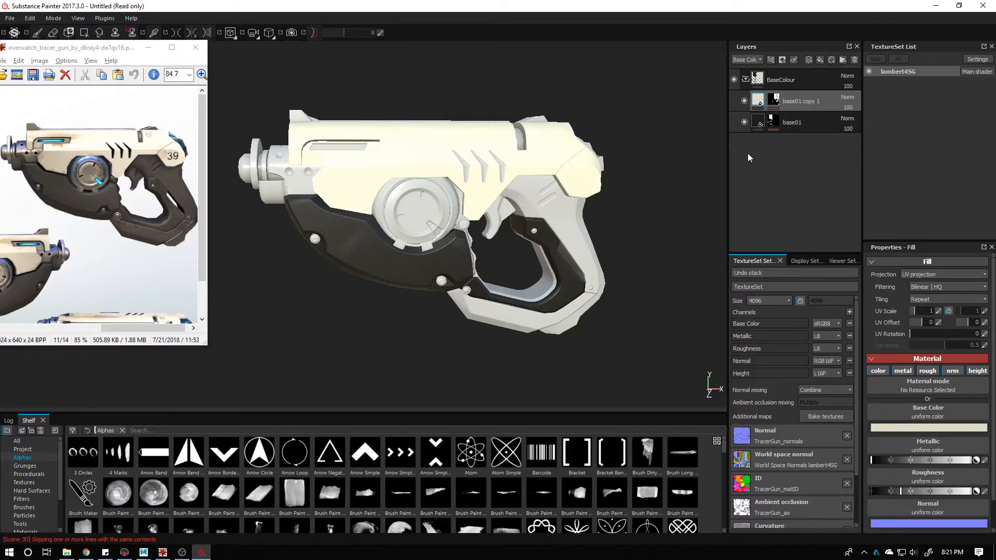
left_click_drag(483, 206, 354, 205, "alt")
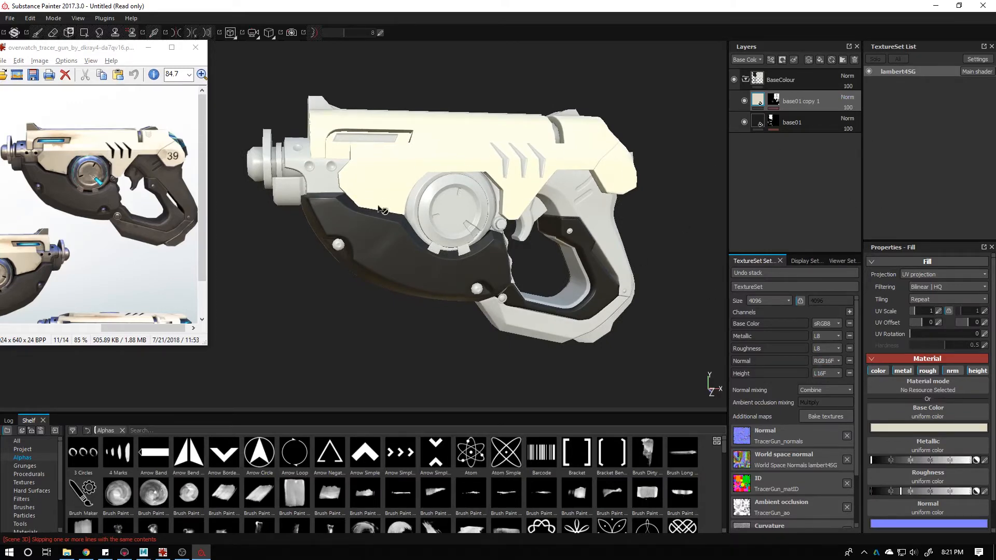
left_click_drag(381, 209, 373, 144, "alt")
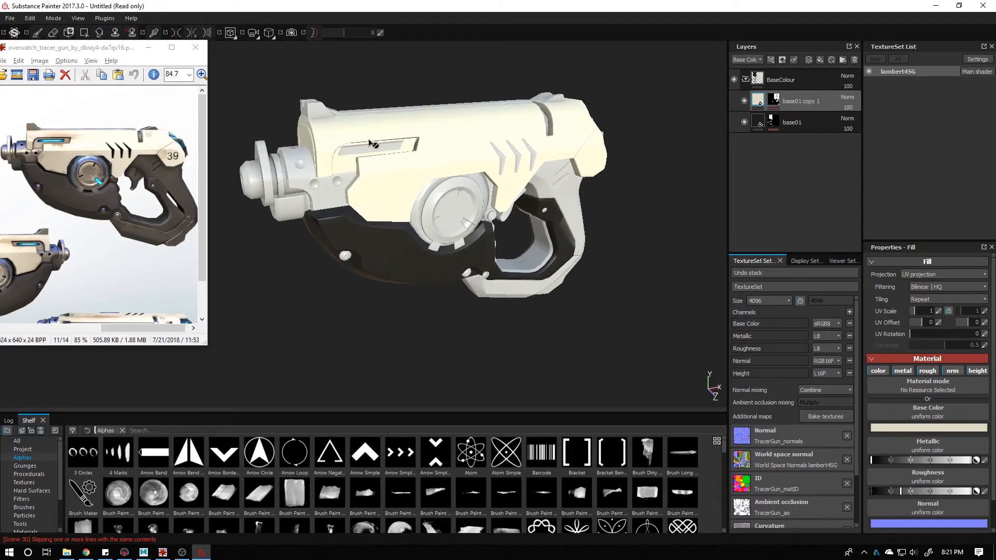
left_click_drag(489, 184, 514, 213, "alt")
Rename the base01 copy 1 layer as base02
double_click(797, 102)
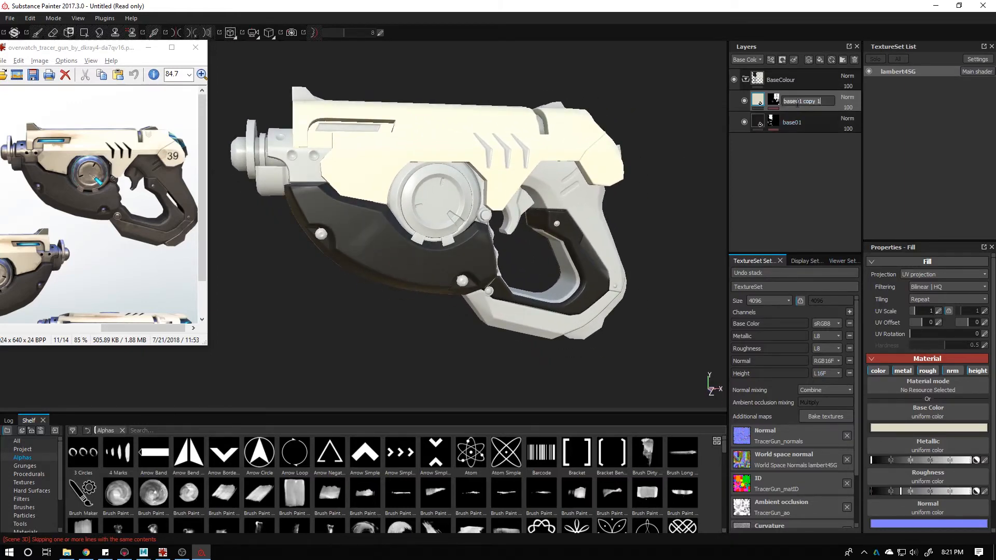
left_click(828, 101)
key("BackSpace")
key("BackSpace")
key("BackSpace")
key("BackSpace")
key("BackSpace")
key("BackSpace")
key("BackSpace")
key("BackSpace")
type("2")
key("Return")
Duplicate the base02 layer and start sampling a new base color for the copy with the color picker
right_click(798, 98)
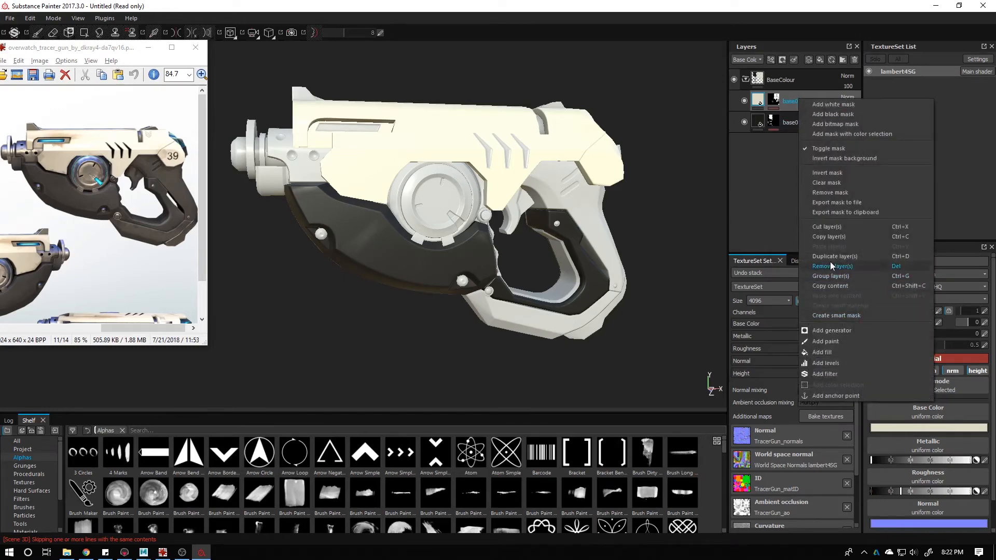
left_click(832, 256)
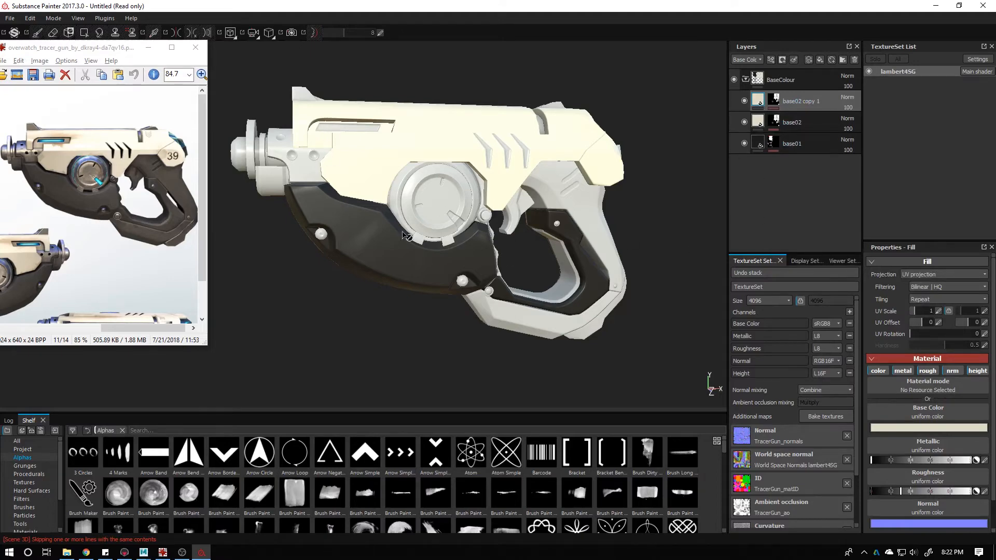
left_click(773, 100)
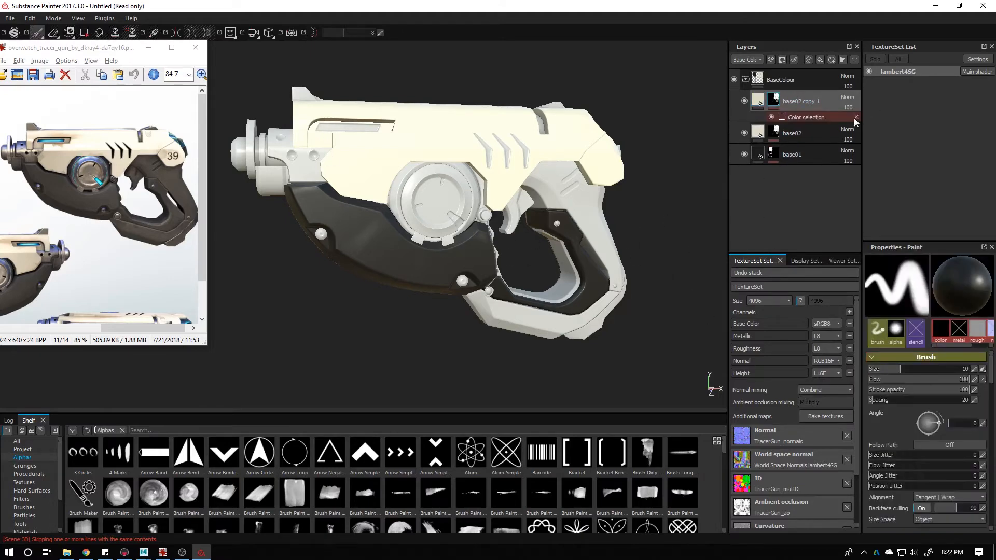
left_click(804, 117)
left_click(758, 99)
left_click(928, 427)
left_click(878, 384)
Show the base color channel and pick the blue ID area of the trigger for the mask of base03 copy 1
key("c")
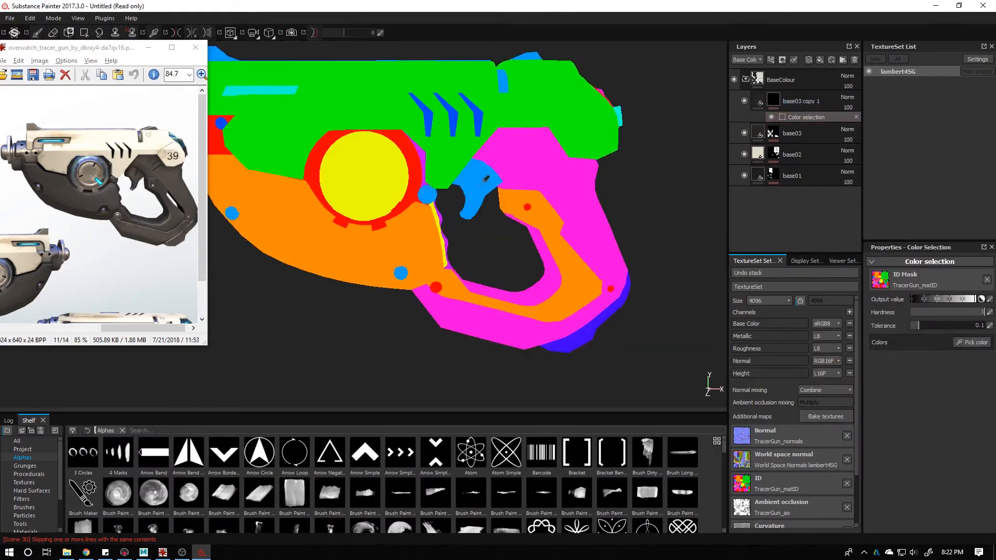
left_click(485, 178)
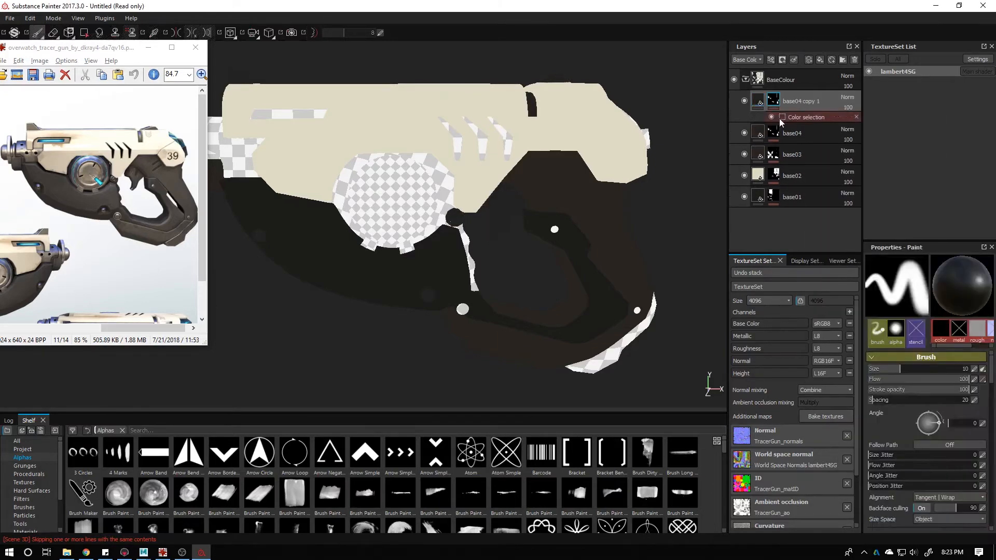
Sample a new base color for the base04 copy 1 layer with the color picker
left_click(758, 100)
left_click(925, 423)
left_click(884, 382)
left_click(975, 362)
Replace the mask color of base04 copy 1 with the yellow (234, 255, 0) and red (255, 0, 0) ID areas of the round side disc and ring
left_click(773, 100)
left_click(806, 117)
left_click(986, 359)
left_click(976, 344)
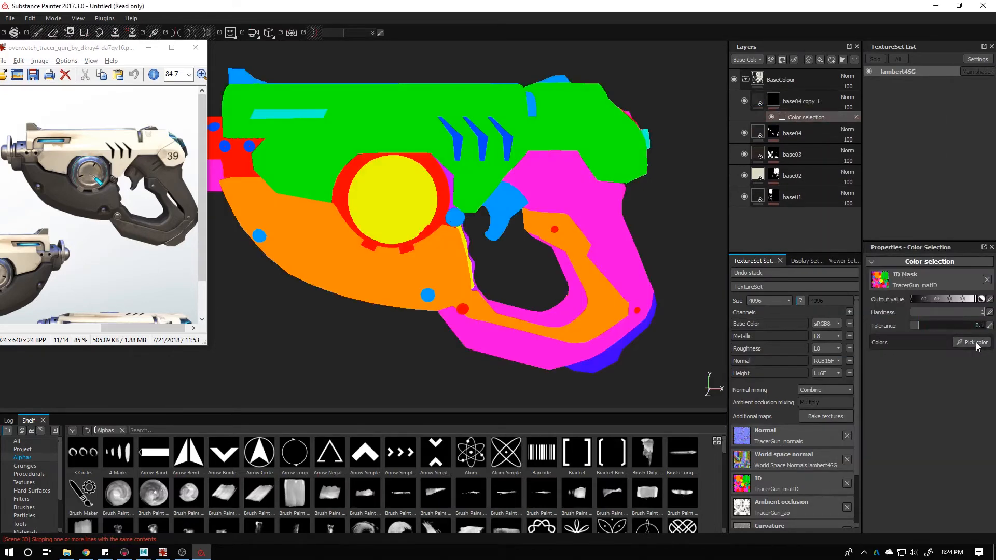
left_click(393, 200)
left_click(976, 342)
left_click(386, 218)
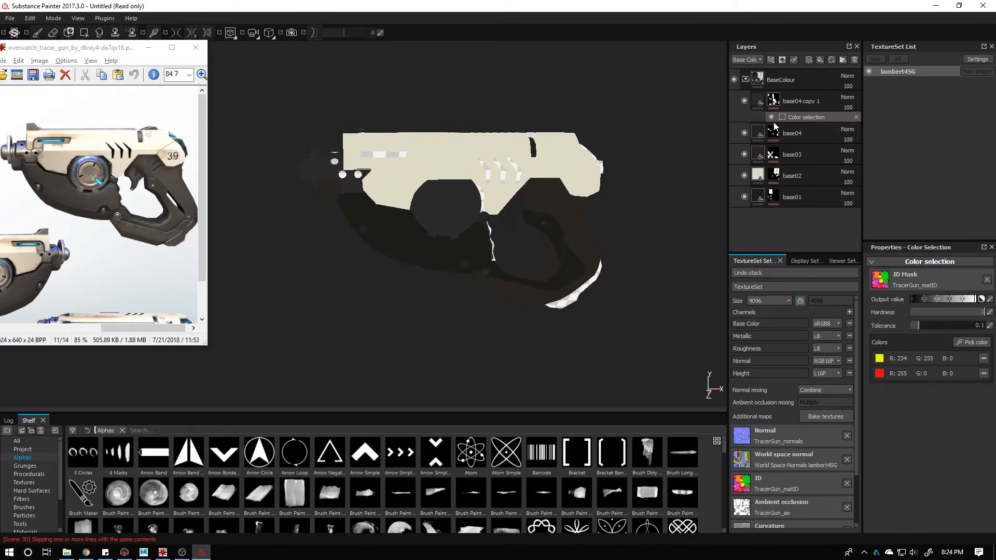
Rename base04 copy 1 as base05, then duplicate it and name the duplicate base06
double_click(801, 101)
type("base05")
right_click(797, 102)
left_click(816, 231)
double_click(801, 101)
type("base06")
Replace the mask colors of base06 with the ID areas of the side slot and the three slanted notches
left_click(925, 422)
left_click(773, 100)
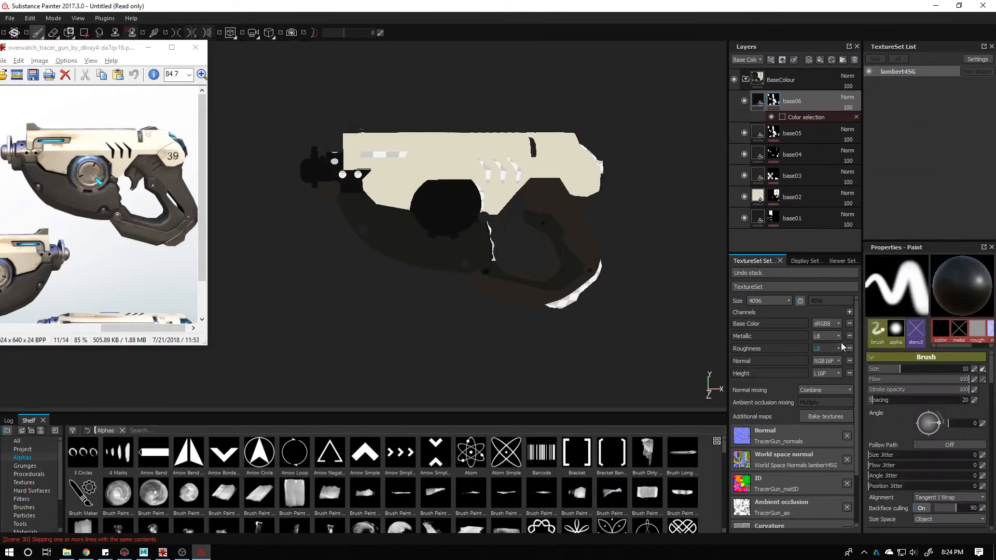
left_click(806, 117)
double_click(983, 358)
left_click(971, 342)
left_click(386, 154)
left_click(972, 342)
left_click(487, 168)
Add the purple (201, 0, 255) ID area behind the trigger to the mask color selection of base03
mouse_move(446, 207)
left_mouse_down("alt")
mouse_move(498, 223)
mouse_move(465, 235)
mouse_move(483, 254)
mouse_move(451, 197)
left_mouse_up("alt")
scroll(104, 157, "up", 4, "ctrl")
left_click(773, 175)
left_click(806, 192)
left_click(973, 343)
left_click(475, 220)
Remove the side slot's ID color from the mask of base06 and select that layer's fill
scroll(134, 270, "up", 4, "ctrl")
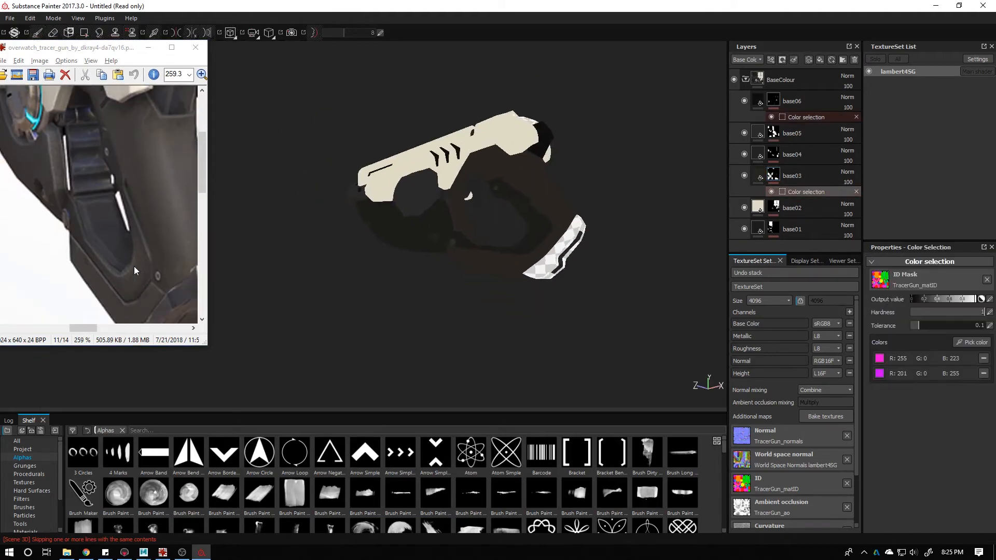
scroll(134, 270, "down", 2, "ctrl")
left_click(794, 118)
left_click(982, 358)
left_click(757, 100)
left_click(773, 122)
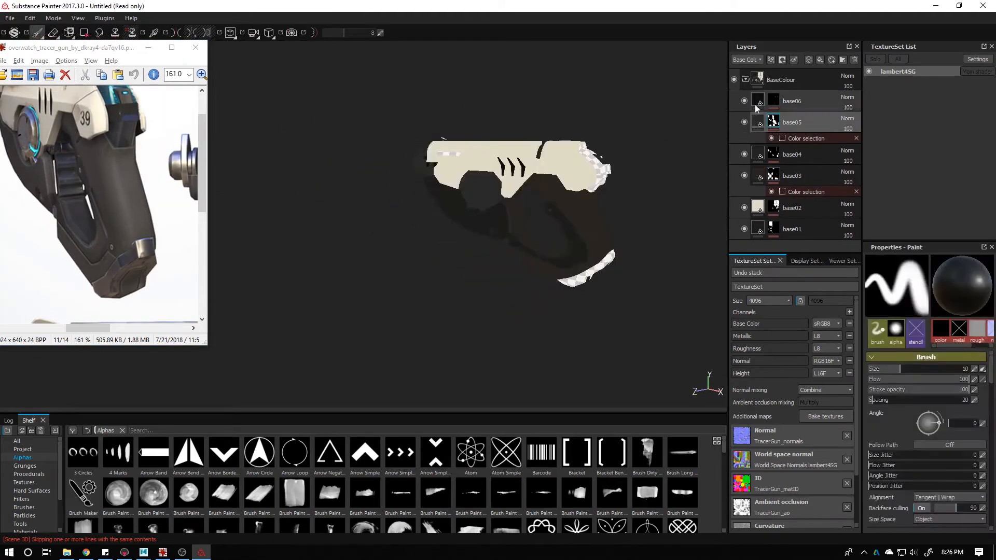
left_click(757, 100)
Duplicate base06 and name the duplicate base07
left_click_drag(612, 217, 511, 201, "alt")
right_click(793, 103)
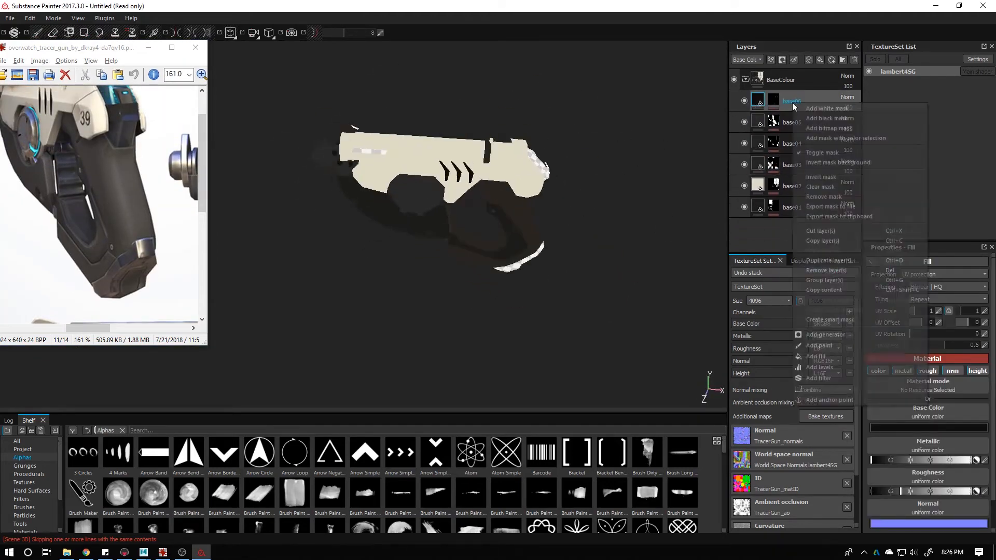
left_click(821, 361)
double_click(794, 102)
type("base07")
Set the base color of base07 to a very dark blue (0.006, 0.010, 0.017), sampling the reference image as a starting point
left_click(927, 413)
left_click(908, 428)
left_click_drag(886, 387, 152, 238)
left_click(928, 430)
left_click(869, 473)
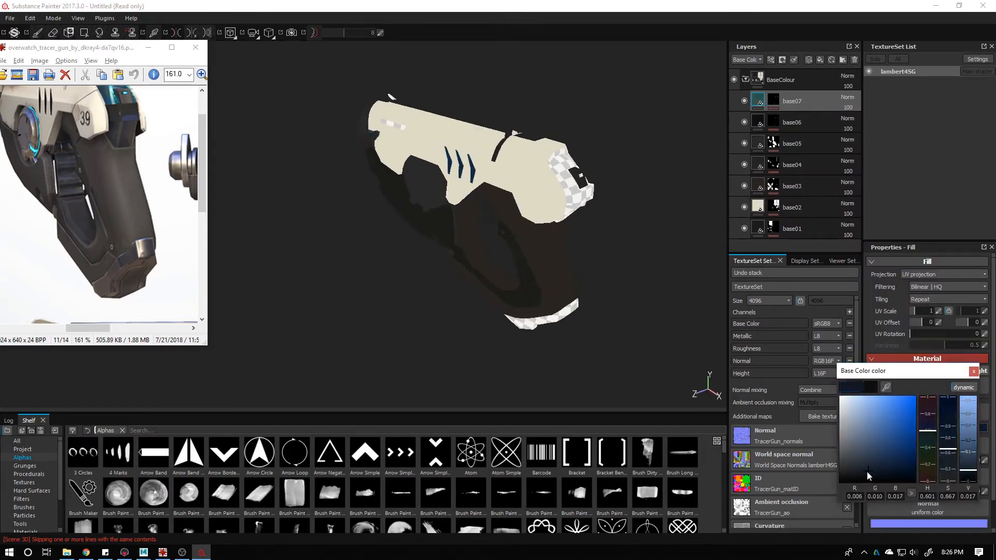
Replace the mask color of base07 with the cyan (0, 255, 212) and blue (64, 0, 255) ID areas, including the grip's bottom
left_click(773, 100)
left_click(806, 117)
left_click(983, 358)
left_click(971, 342)
left_click(544, 317)
left_click_drag(485, 274, 363, 273, "alt")
Duplicate base07 as base08 and mask the duplicate with the red ID area at the rear of the gun
left_click(761, 105)
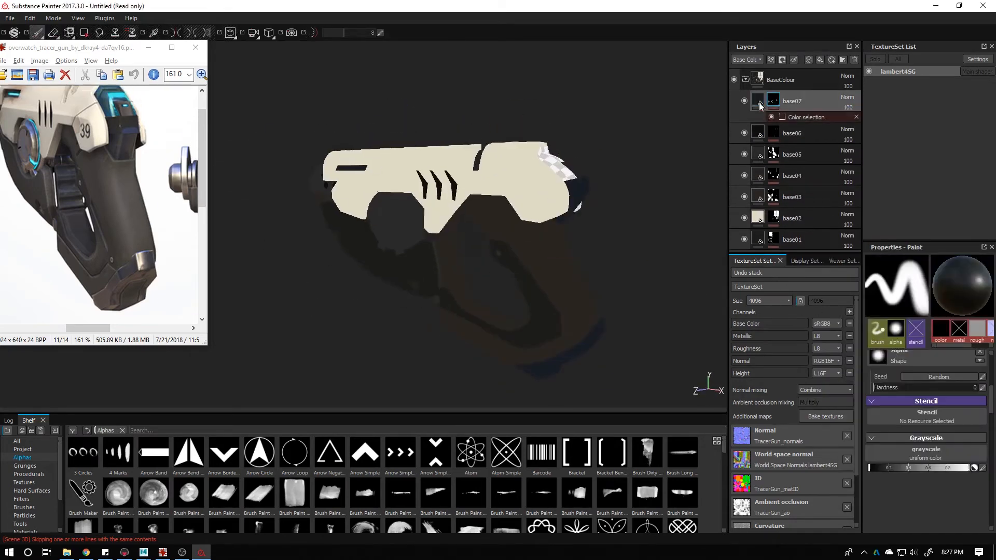
double_click(793, 101)
type("base08")
left_click(805, 117)
left_click(971, 344)
left_click(559, 167)
Set the base color of base08 to the bright cyan sampled from the rear glow in the reference image
left_click(758, 100)
left_click(918, 428)
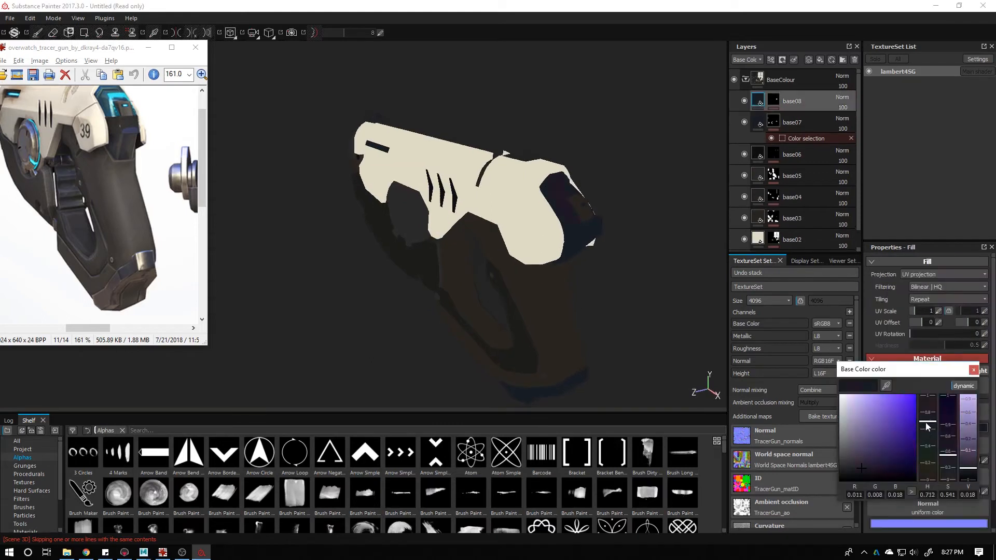
left_click_drag(886, 385, 123, 96)
left_click(974, 369)
left_click_drag(612, 311, 814, 340, "alt")
left_click_drag(394, 212, 363, 207, "alt")
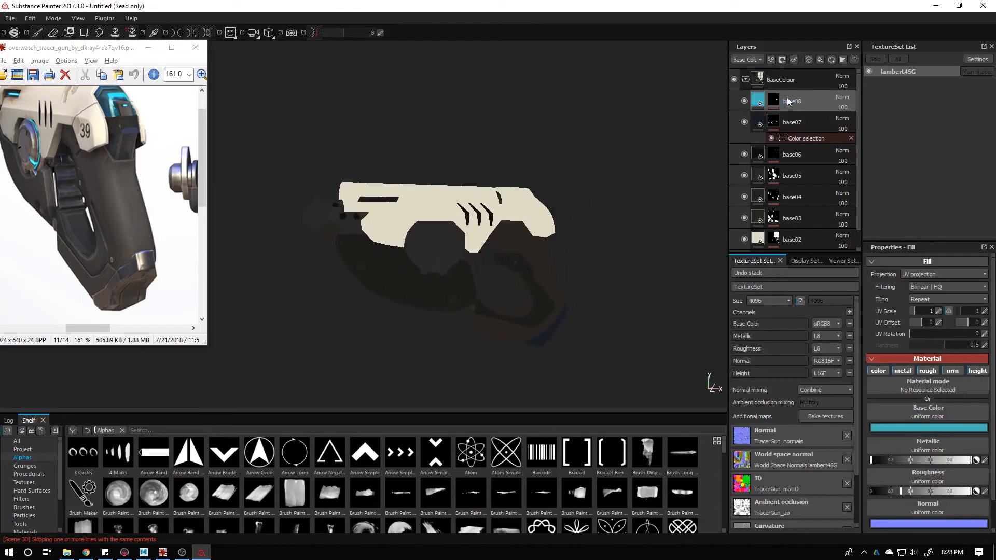
Select base07, view the gun's individual texture channels one after another, and minimize the reference image window
left_click(758, 122)
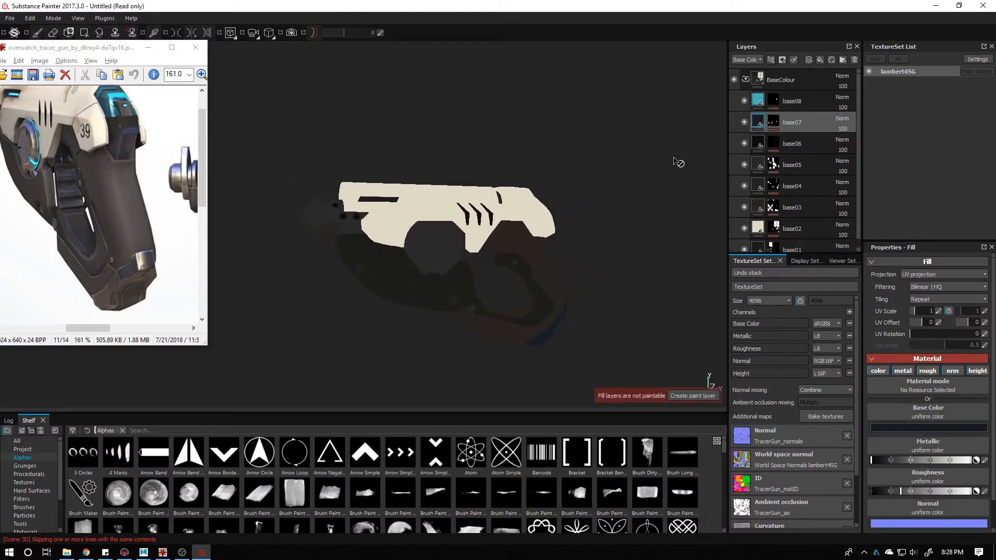
left_click_drag(544, 252, 546, 253, "alt")
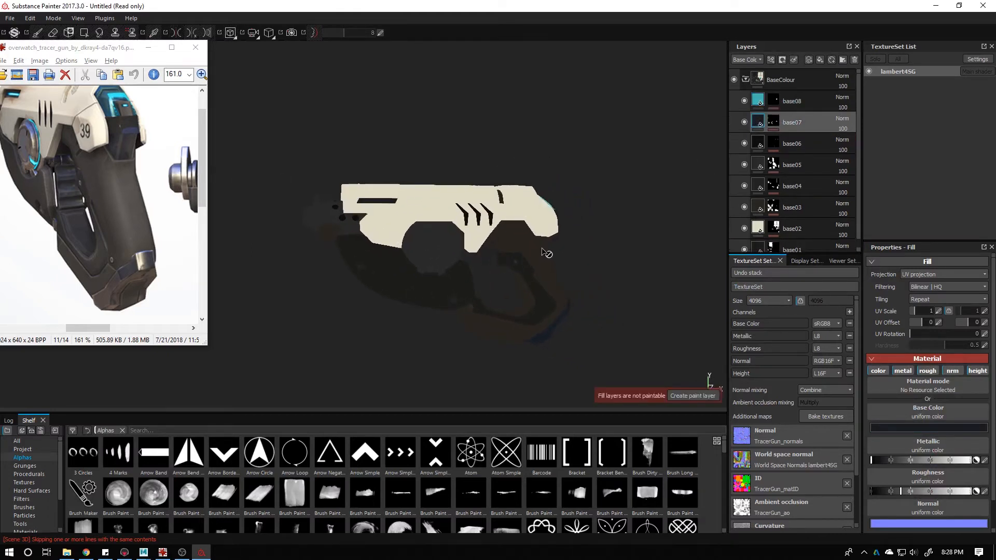
key("c")
key("c")
key("c")
key("c")
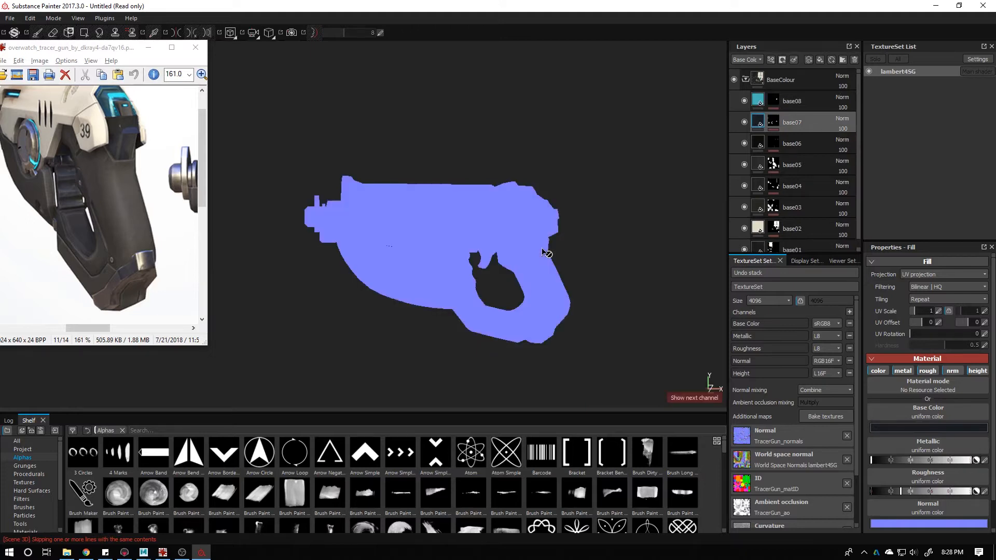
key("c")
key("c")
key("c")
key("c")
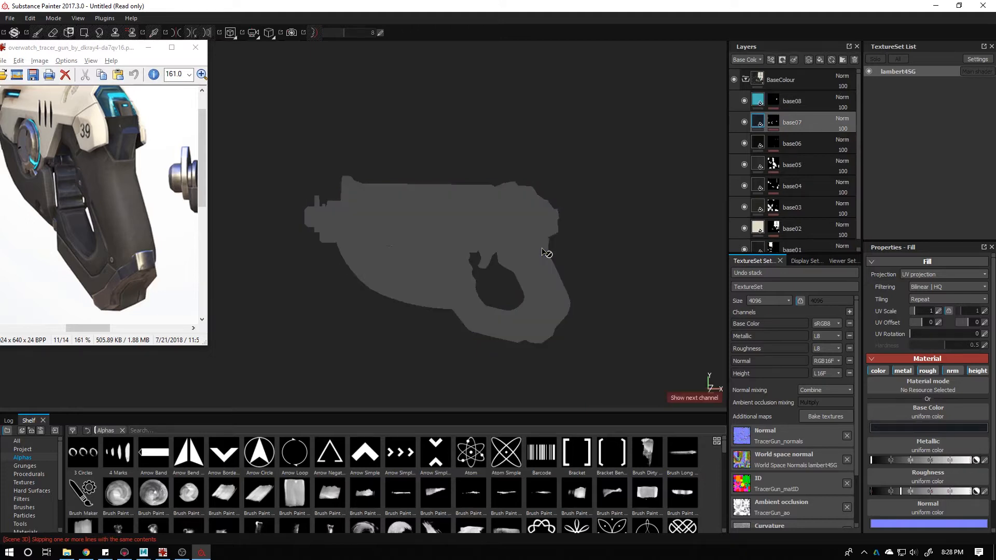
left_click_drag(125, 51, 995, 52)
left_click(936, 7)
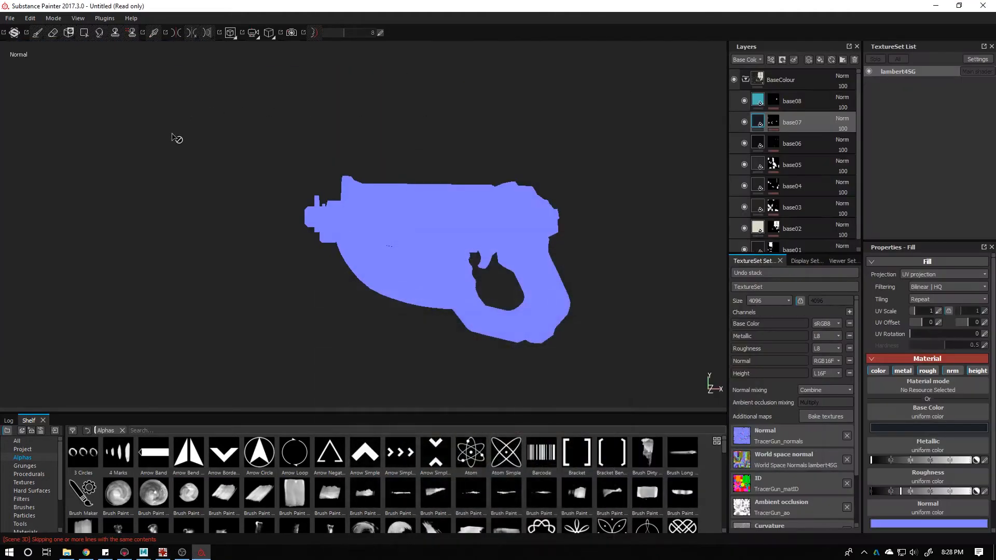
Cycle the viewport through the normal and base color channels and return to the full material view
middle_click_drag(176, 138, 59, 85, "alt")
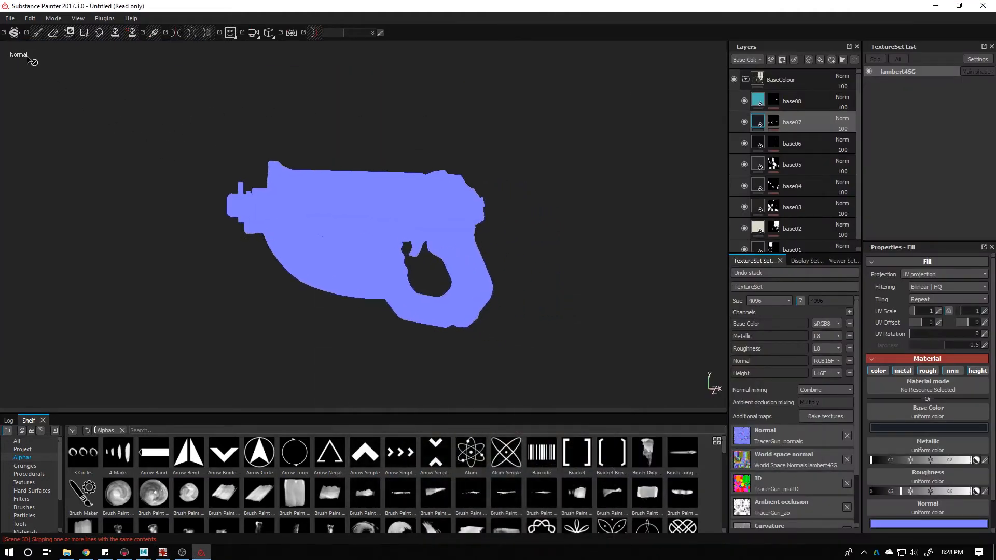
key("c")
key("c")
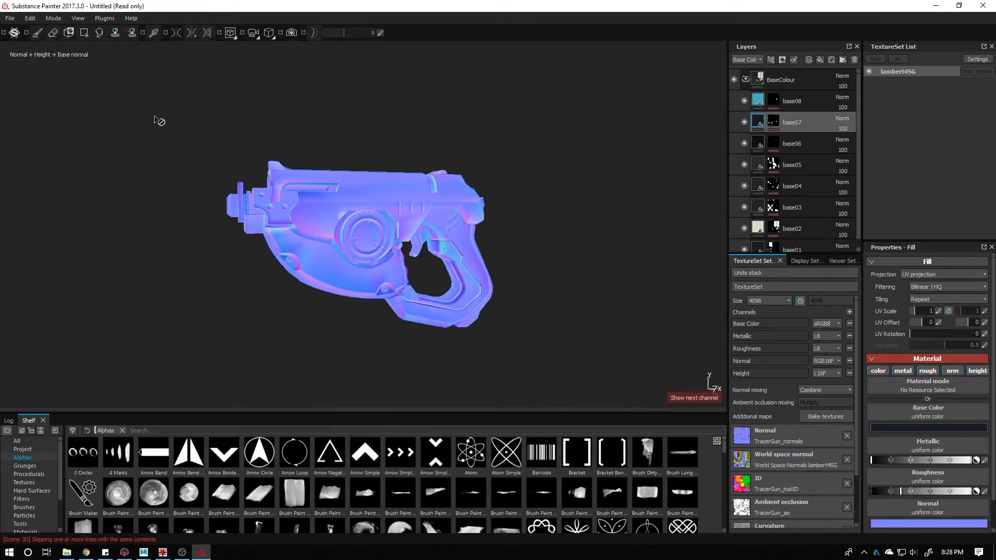
key("c")
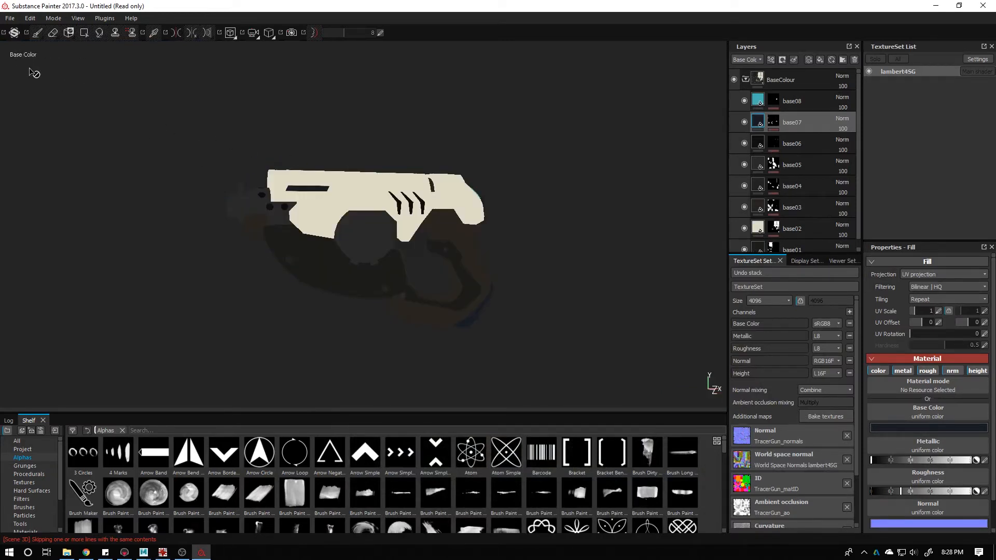
key("m")
left_click_drag(484, 167, 474, 195, "alt")
right_click_drag(474, 196, 610, 227, "alt")
Compare the shaded gun with the Tracer reference image and minimize the image window again
key("alt+Tab")
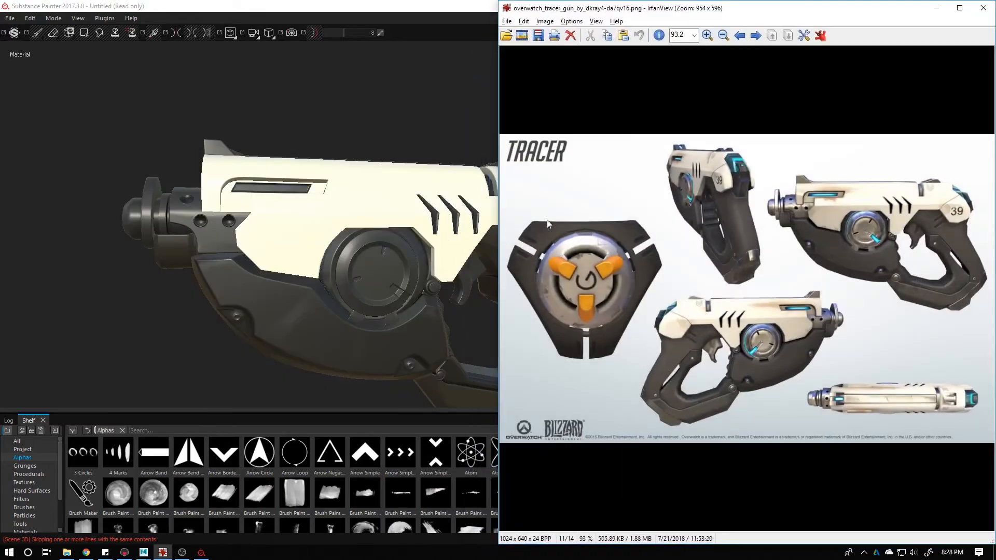
left_click(937, 8)
right_click_drag(395, 211, 503, 219, "alt")
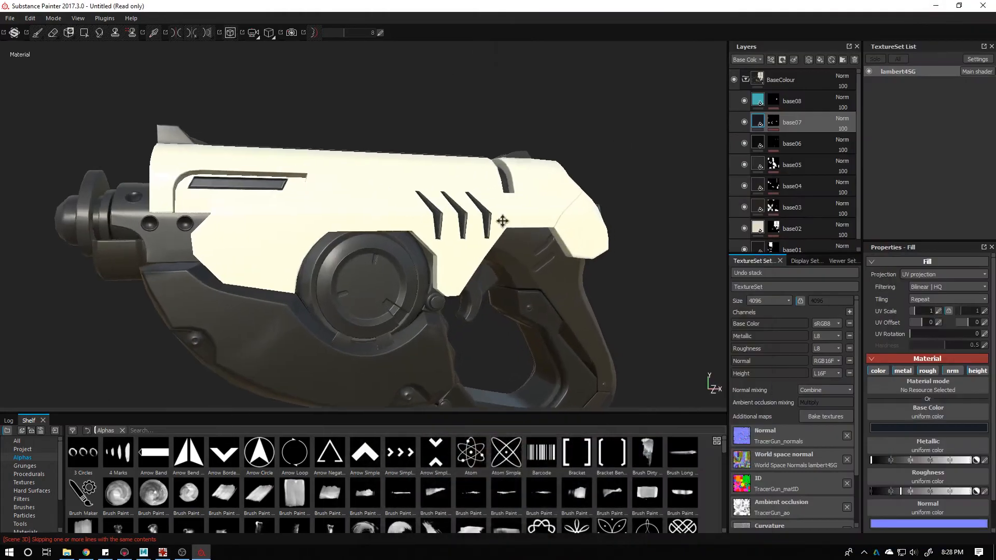
middle_click_drag(503, 220, 456, 192, "alt")
left_click_drag(456, 192, 434, 222, "alt")
key("alt+Tab")
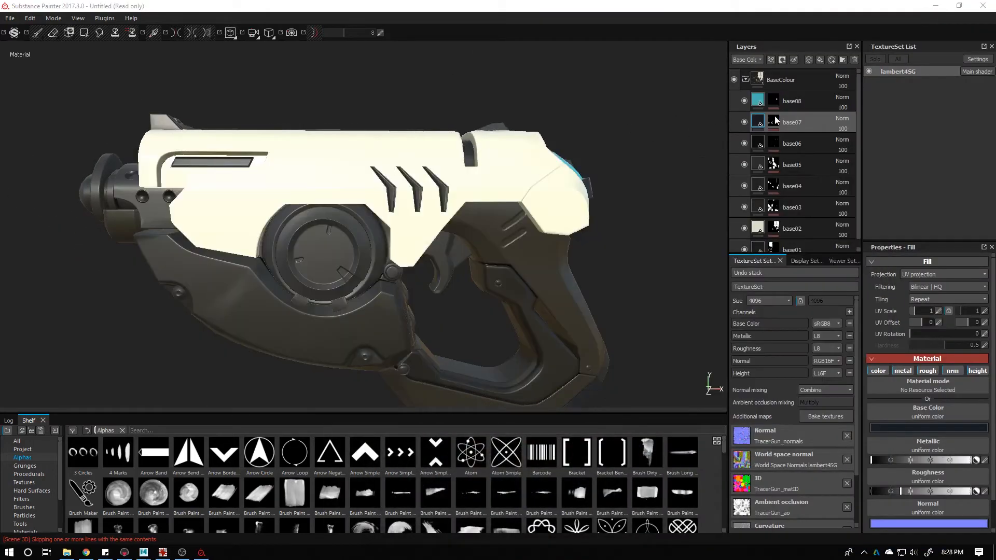
Clear both ID colors from the mask of base07 and pick the cyan (0, 255, 212) area at the gun's rear
left_click(773, 118)
left_click(783, 136)
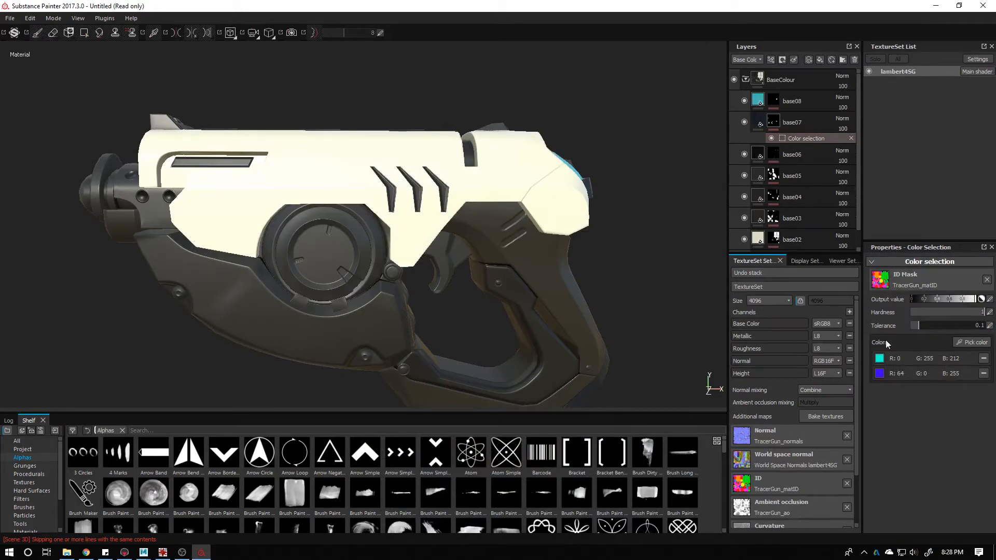
left_click(962, 342)
left_click(646, 267)
left_click(964, 342)
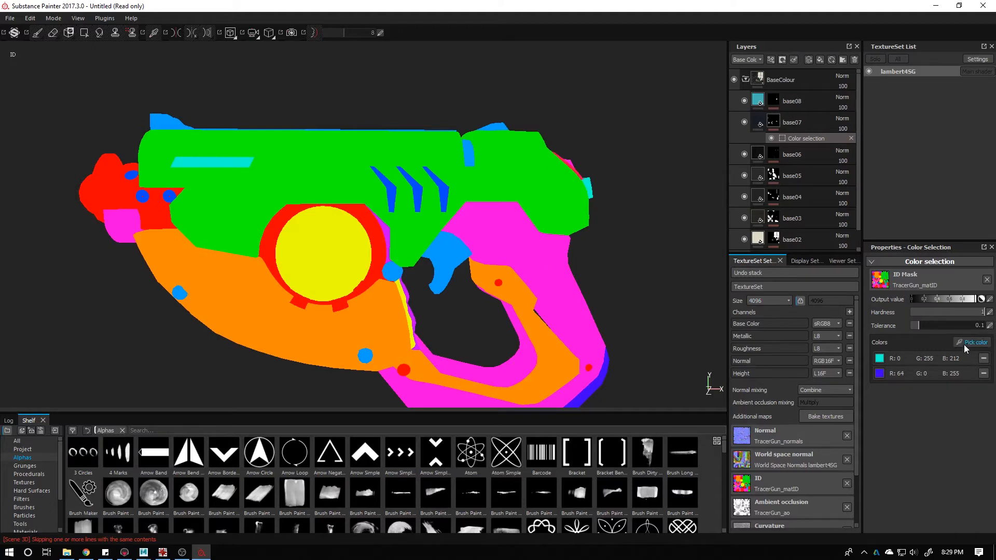
left_click(982, 359)
left_click(982, 359)
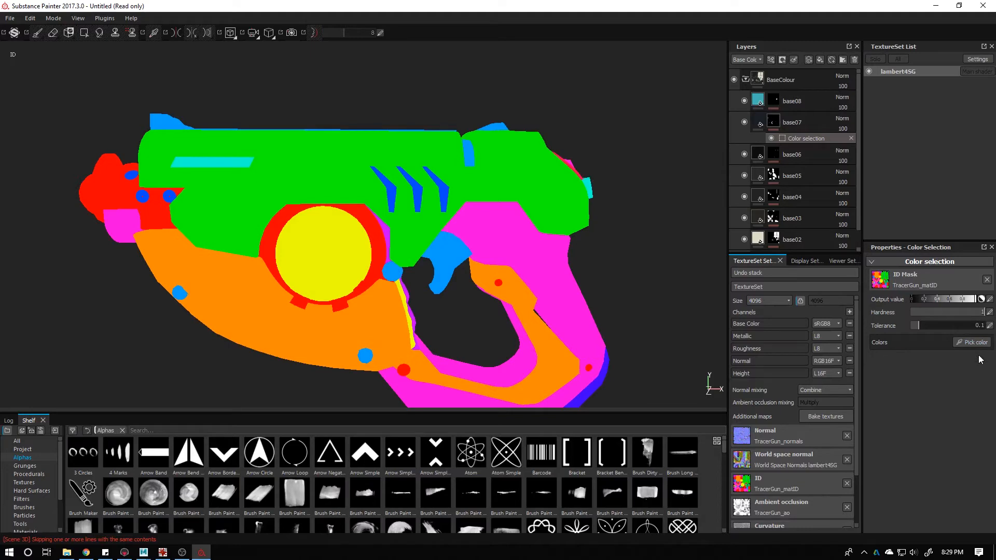
left_click(975, 344)
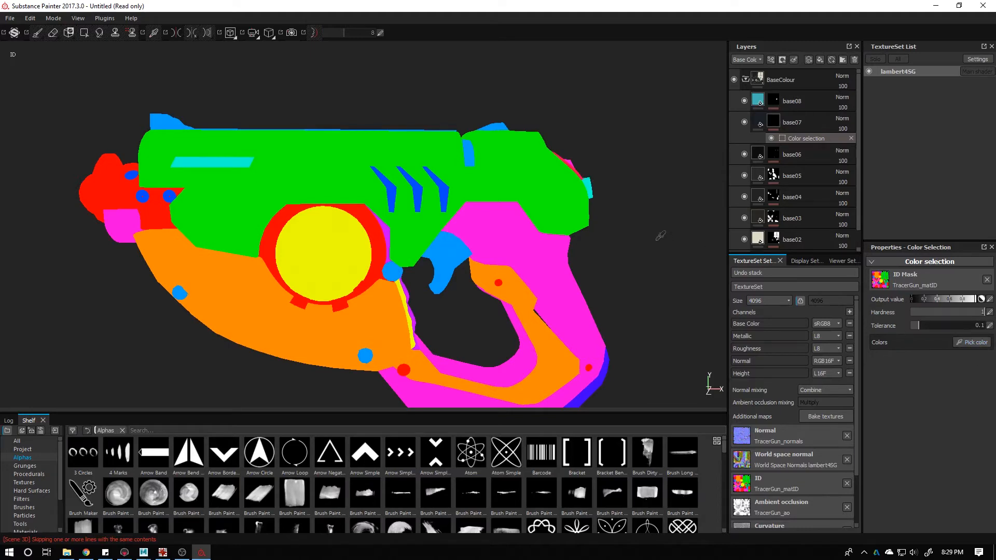
left_click(589, 178)
left_click_drag(610, 216, 539, 123, "alt")
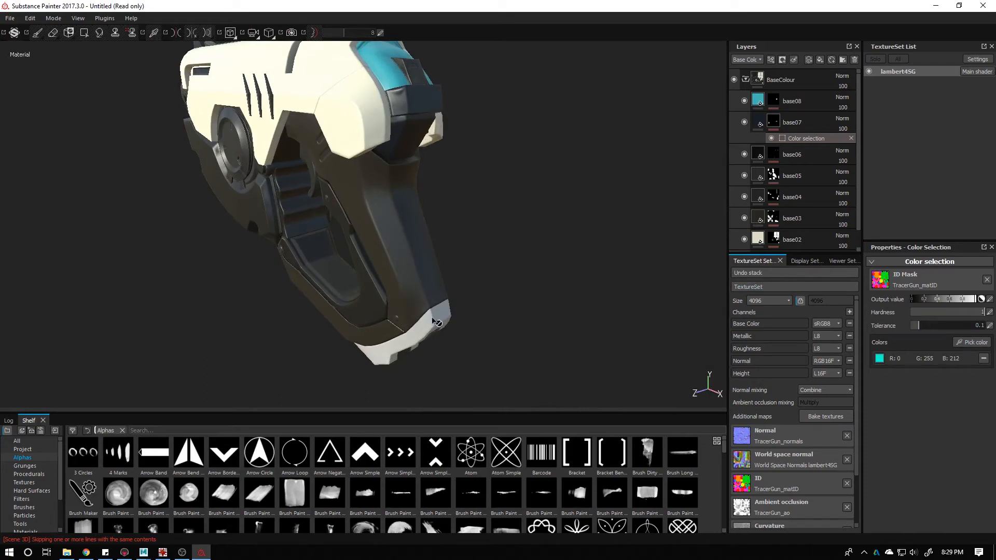
Toggle the visibility of base07 to check its coverage, and add the grip bottom's blue (64, 0, 255) ID area to its mask
left_click(961, 343)
left_click(744, 123)
left_click(745, 122)
left_click(745, 122)
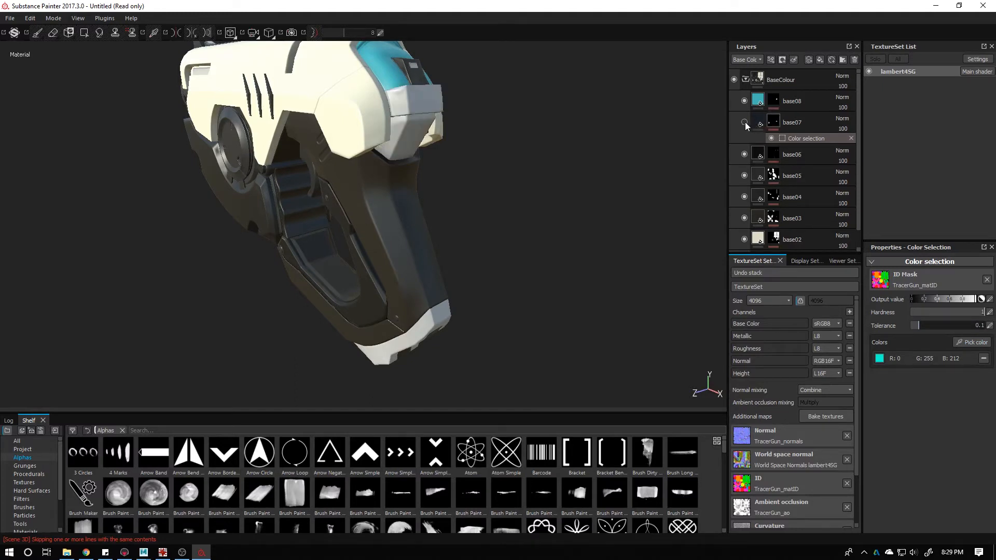
left_click(745, 122)
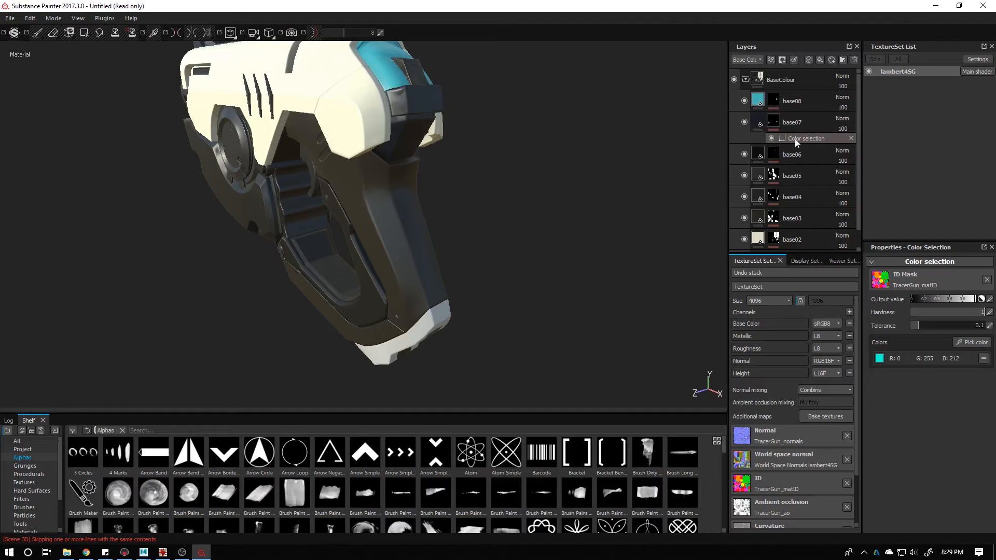
left_click(974, 343)
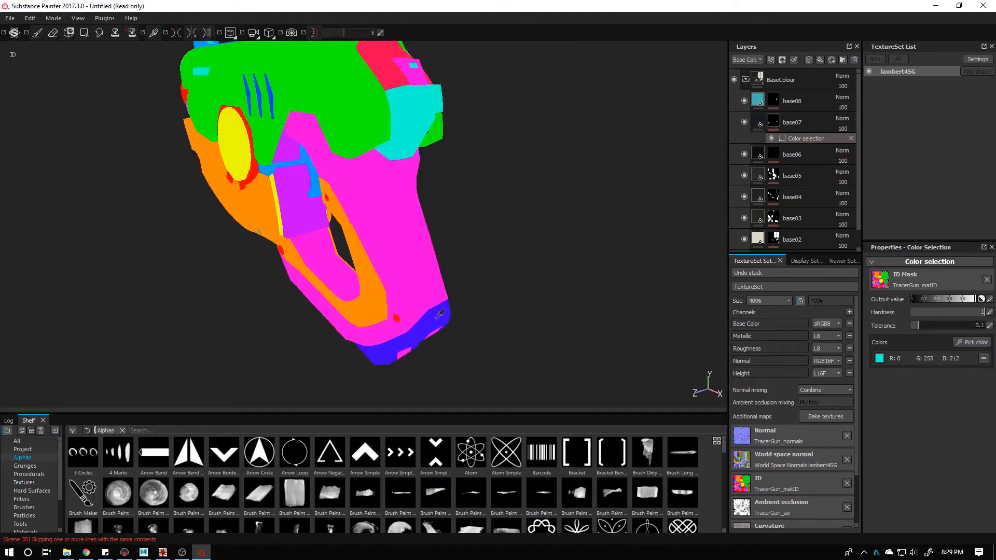
left_click(440, 315)
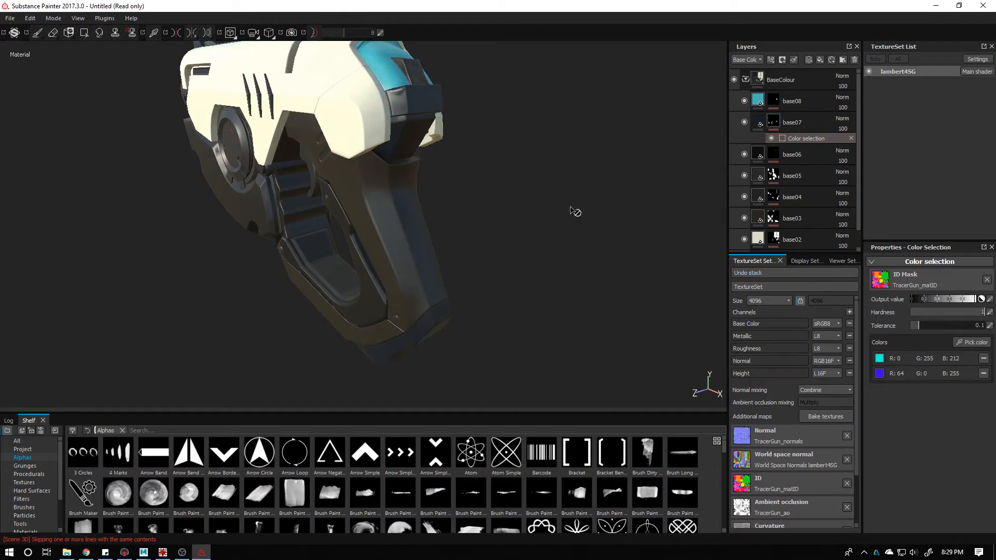
Try adding the green (11, 255, 0) body area to the mask of base07 and remove that color again
left_click(971, 343)
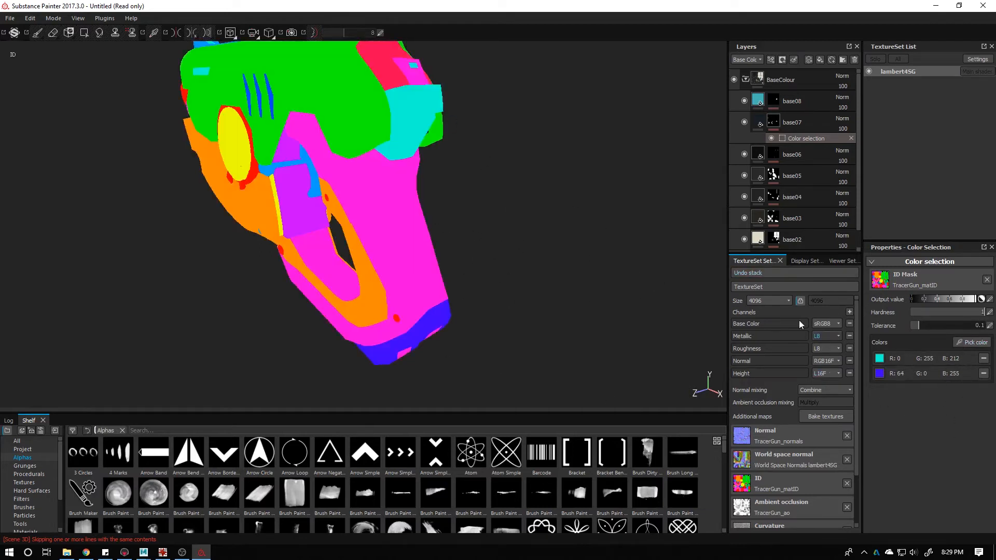
left_click(355, 101)
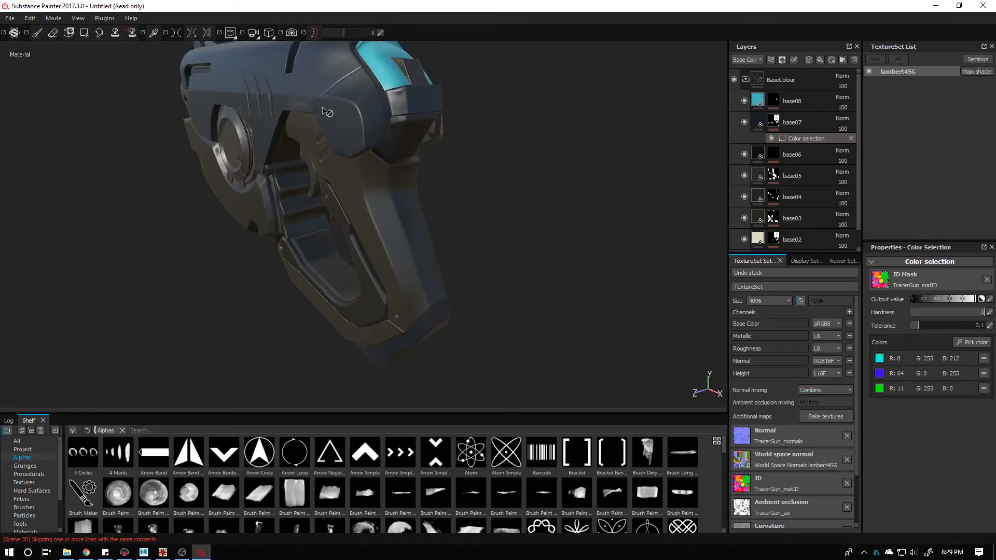
left_click(983, 389)
Select the base07 layer and enlarge the layer list until all base layers fit
left_click_drag(489, 207, 674, 178, "alt")
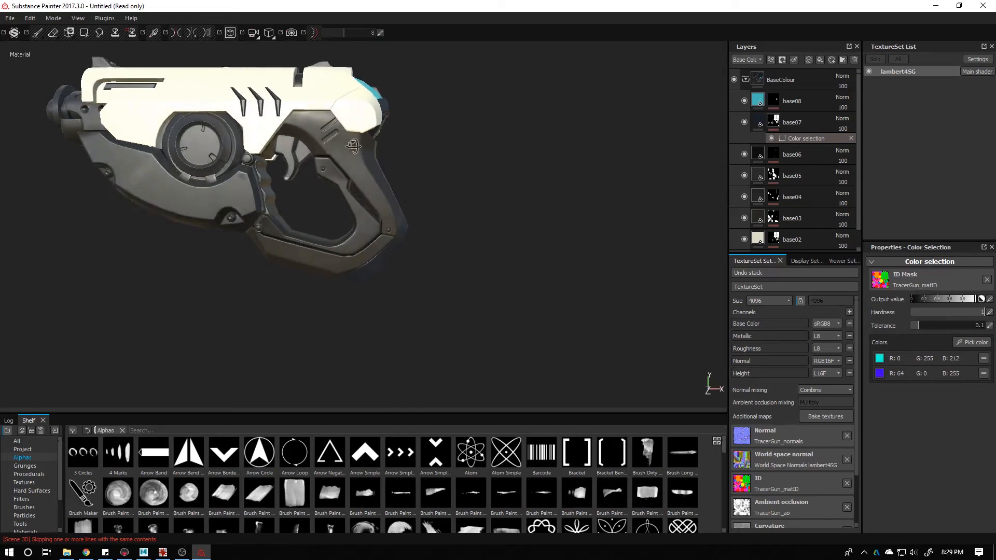
left_click(800, 251)
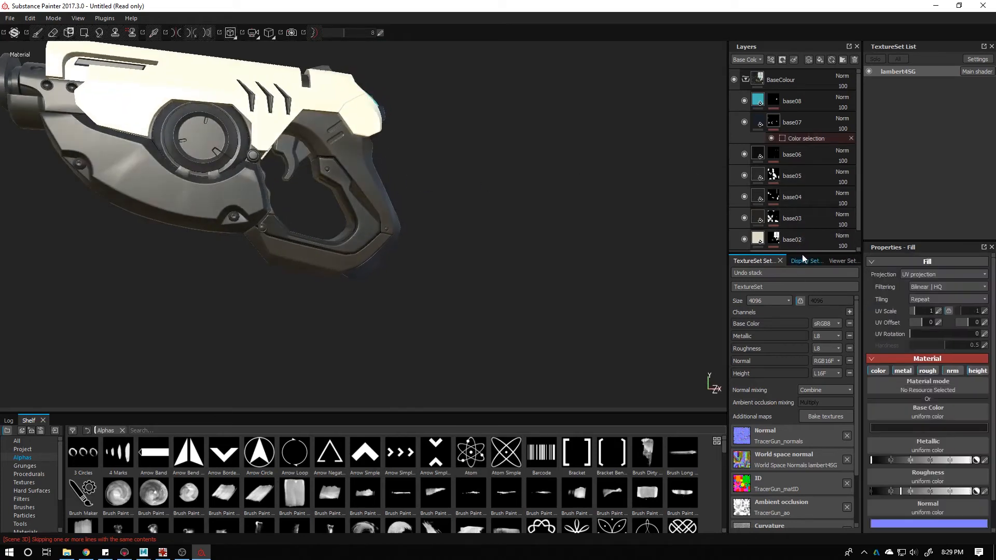
left_click(755, 125)
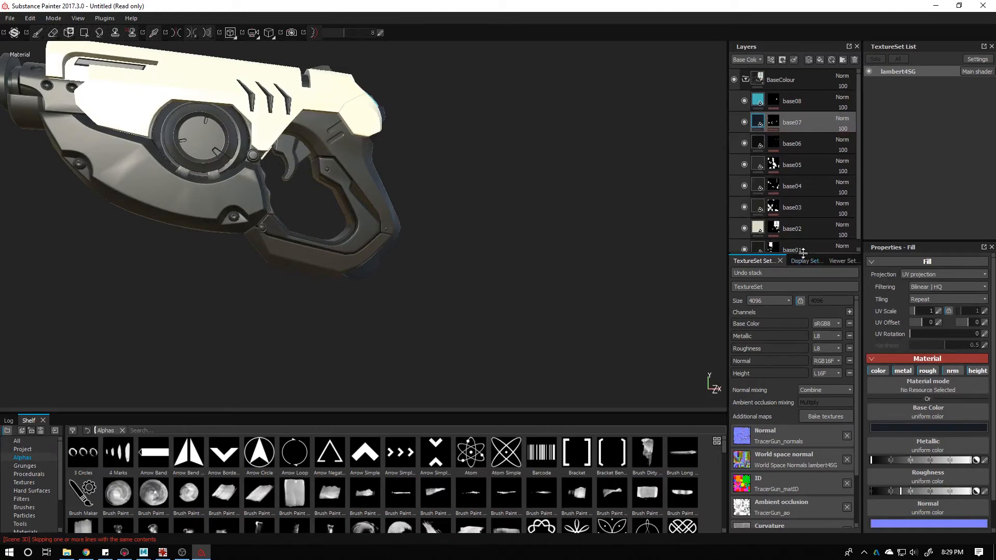
left_click_drag(803, 253, 803, 304)
middle_click_drag(462, 160, 632, 227, "alt")
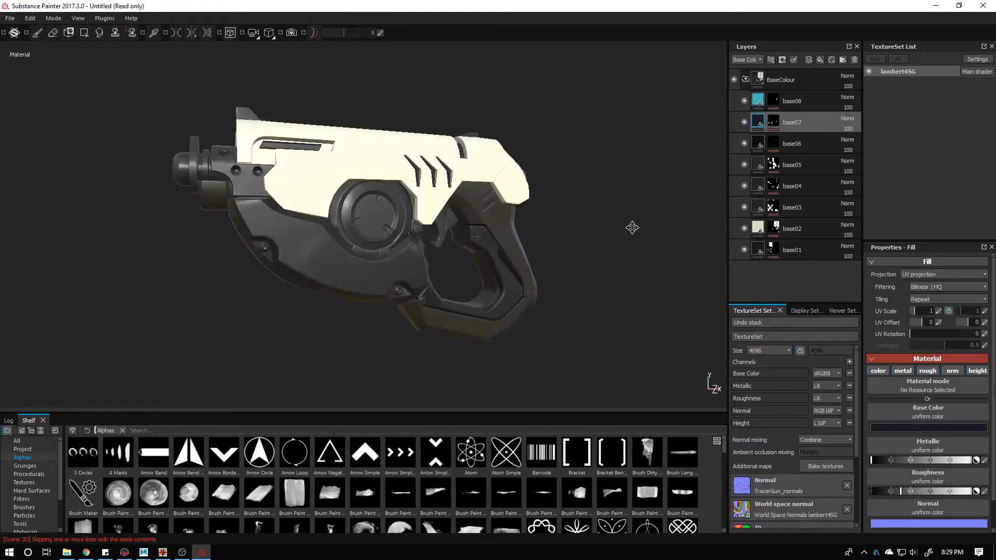
left_click_drag(632, 227, 582, 196, "alt")
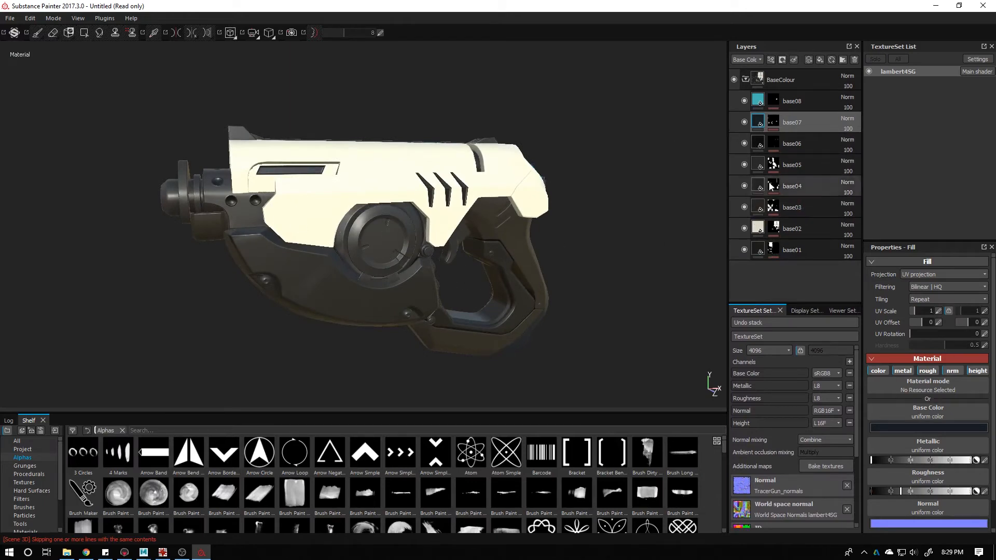
Isolate the mask of base03 to inspect its coverage around the grip, and return to the full material view
middle_click_drag(572, 232, 534, 132, "alt")
left_click_drag(534, 132, 538, 150, "alt")
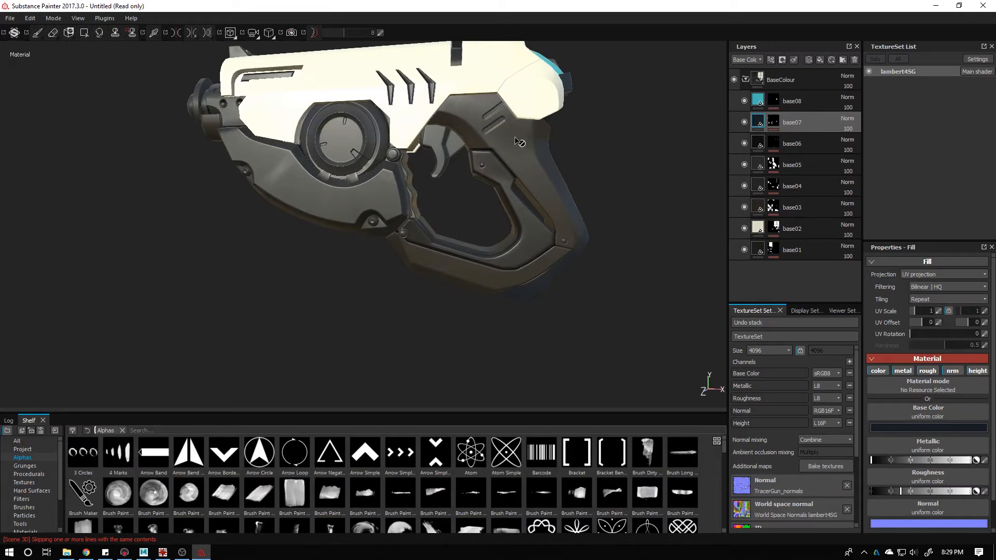
left_click(772, 207, "alt")
left_click_drag(634, 180, 657, 175, "alt")
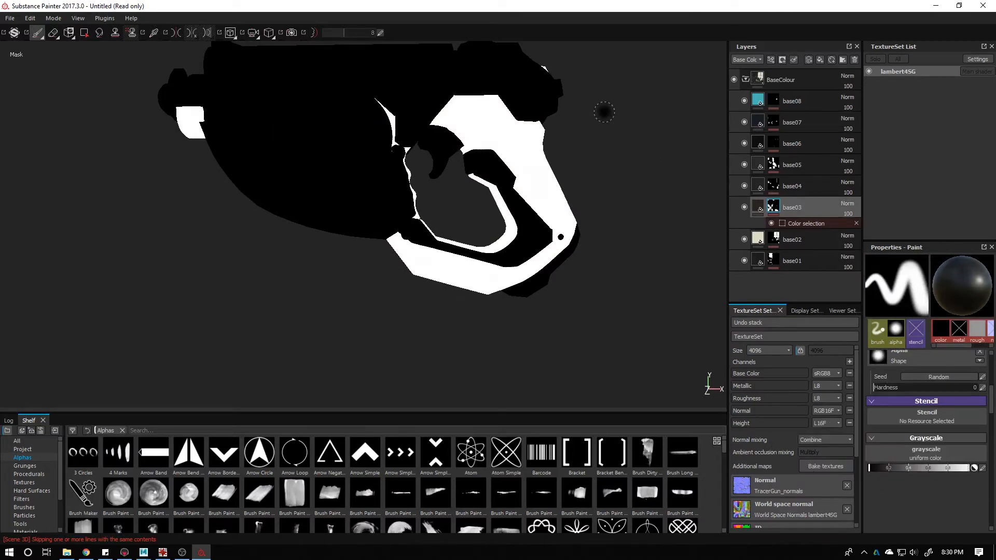
left_click_drag(604, 114, 474, 131, "alt")
left_click_drag(571, 127, 616, 134, "alt")
mouse_move(669, 253)
left_mouse_down("alt")
mouse_move(685, 189)
mouse_move(646, 148)
left_mouse_up("alt")
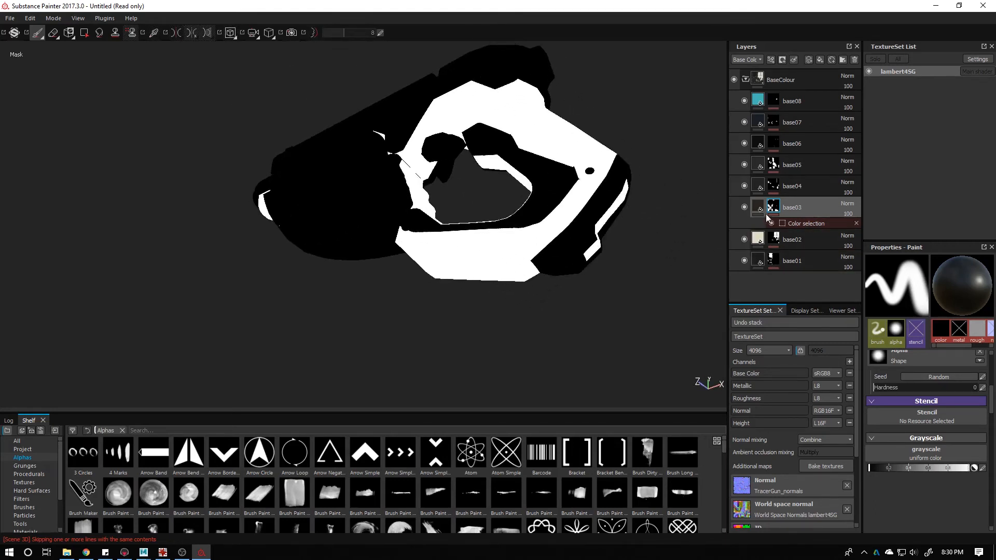
left_click(757, 208)
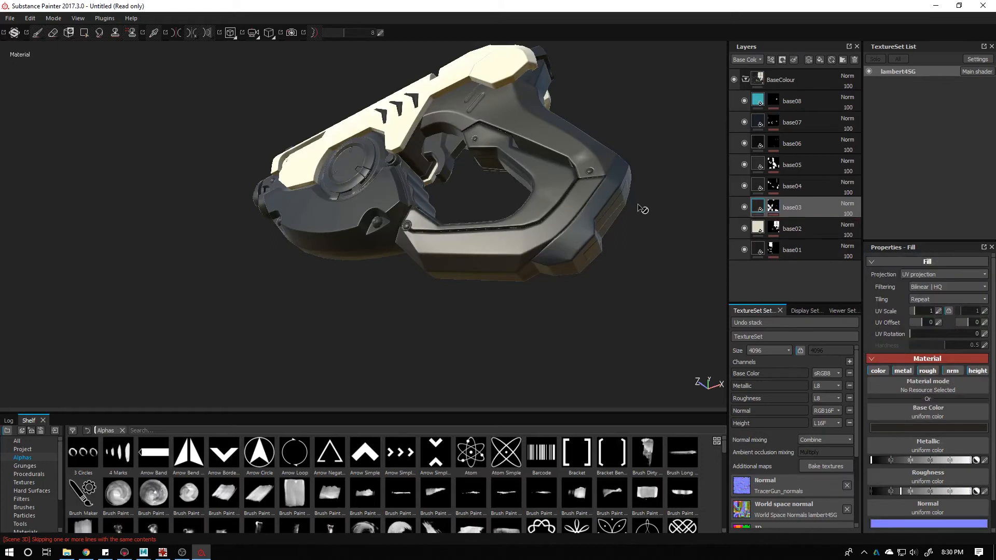
left_click_drag(645, 211, 604, 213, "alt")
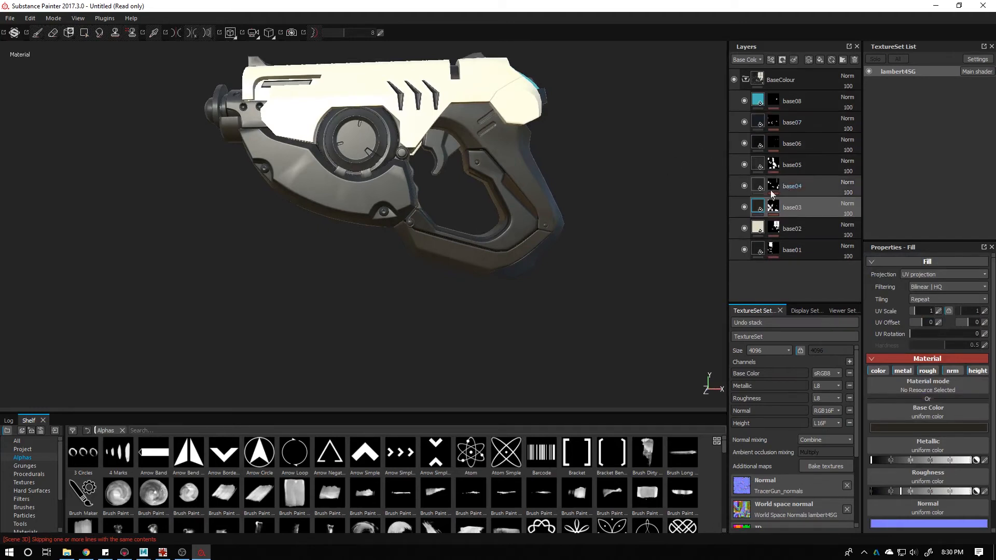
Select all fill layers from base08 to base01 and review the blocked-in base colors from several sides of the gun
scroll(572, 177, "up", 5)
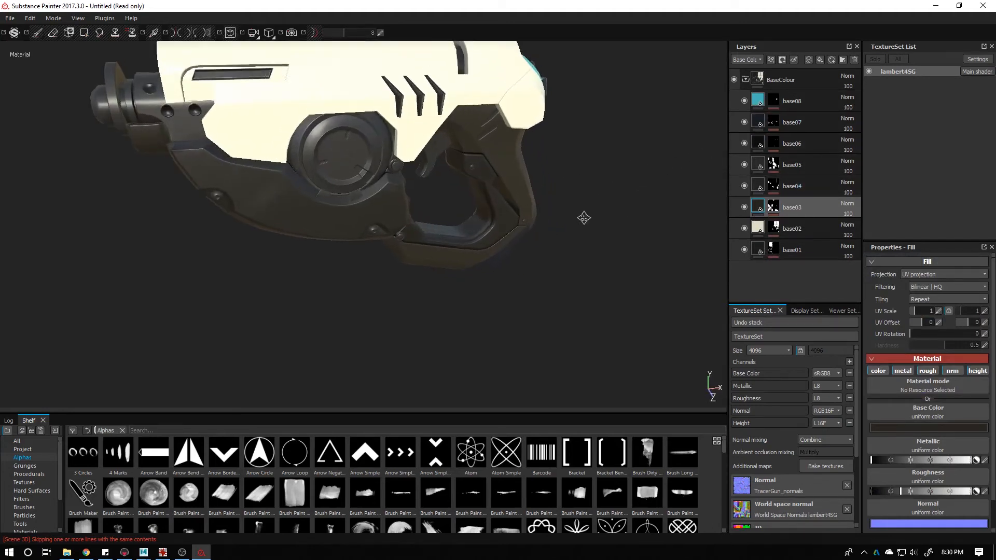
scroll(584, 217, "down", 3)
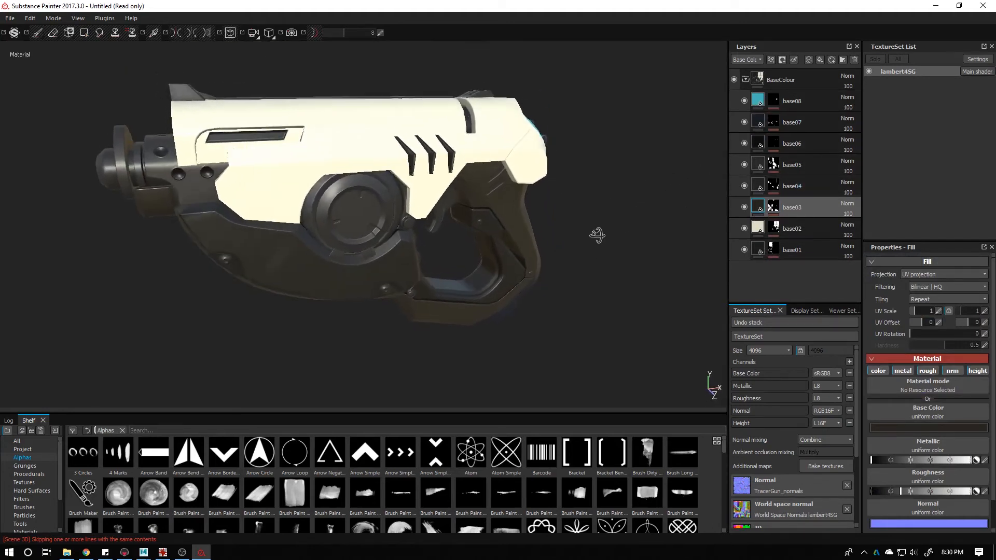
left_click_drag(595, 233, 447, 210, "alt")
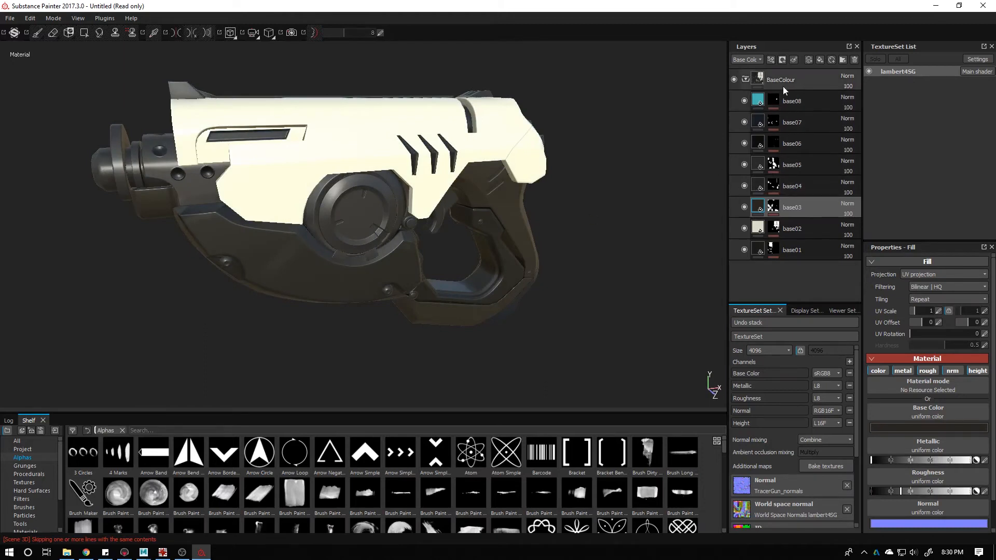
left_click_drag(616, 260, 651, 250, "alt")
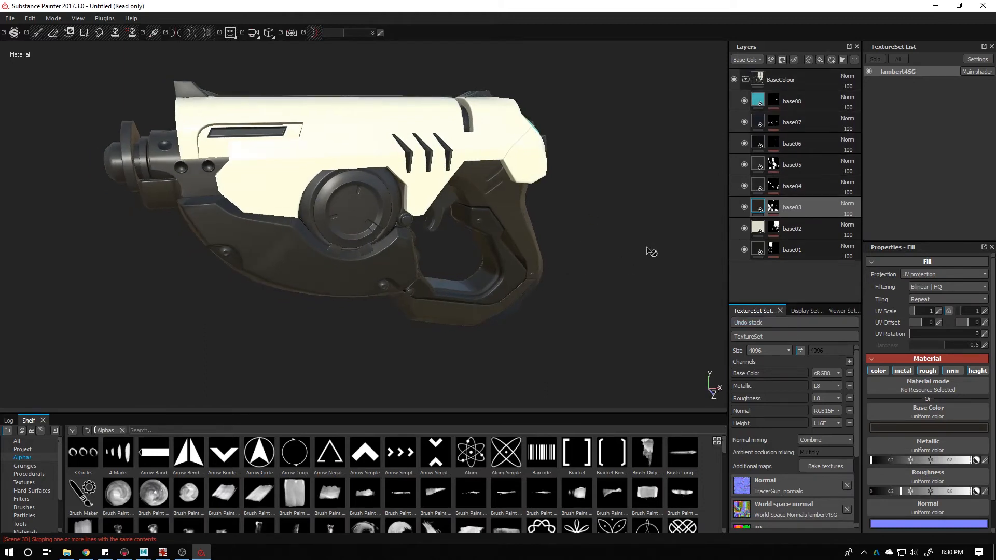
left_click(797, 110)
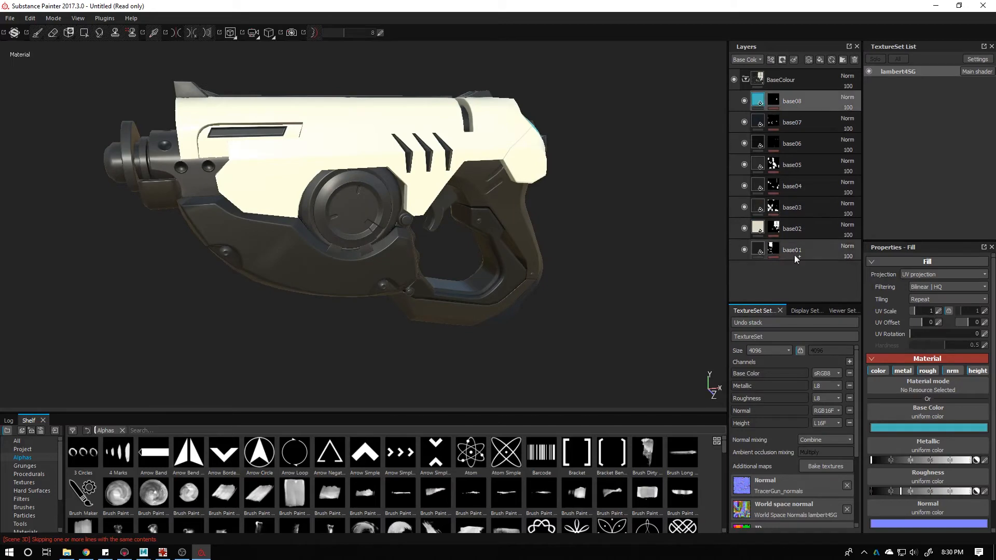
left_click(794, 253, "shift")
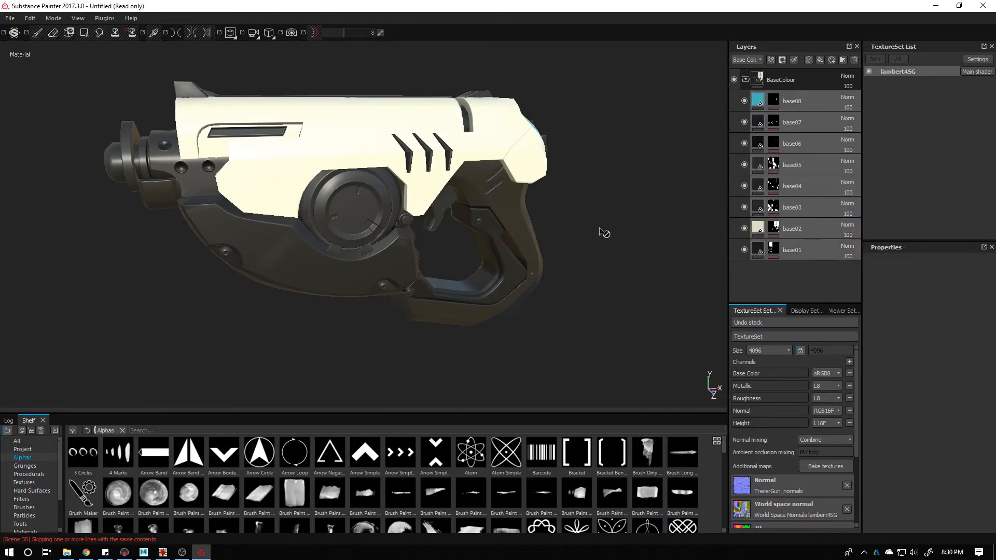
left_click_drag(604, 233, 727, 139, "alt")
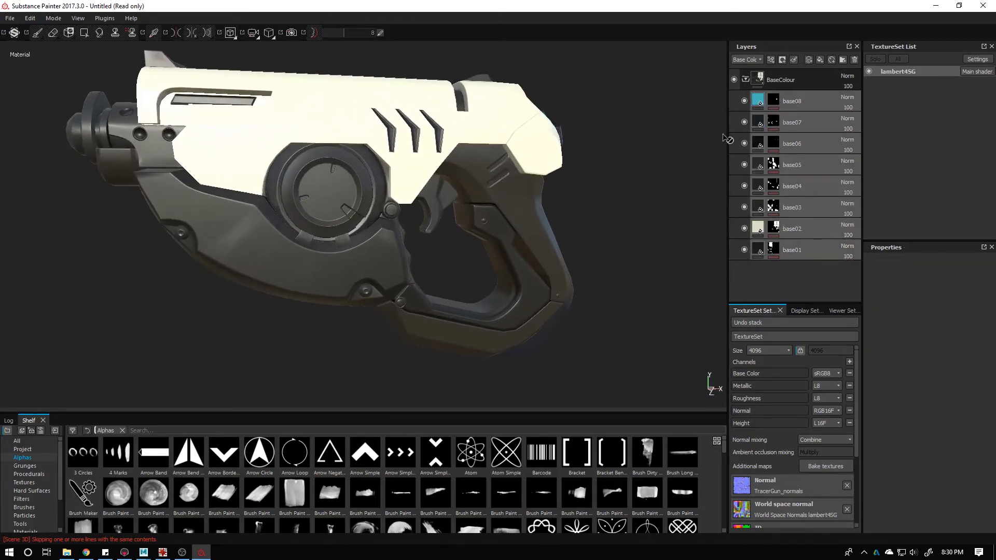
left_click_drag(270, 174, 489, 229, "alt")
right_click_drag(489, 229, 317, 171, "alt")
left_click_drag(317, 171, 392, 212, "alt")
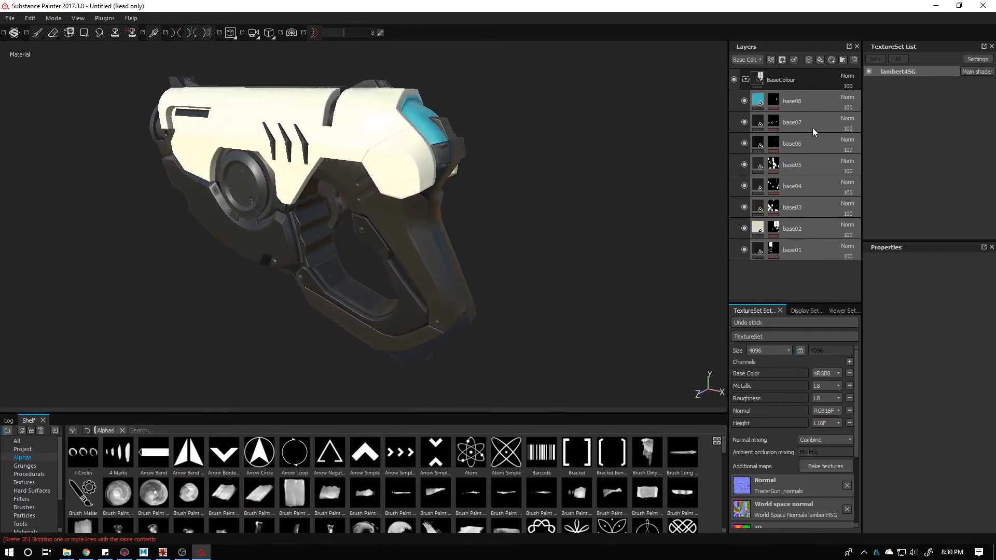
right_click_drag(502, 215, 560, 182, "alt")
middle_click_drag(560, 182, 587, 196, "alt")
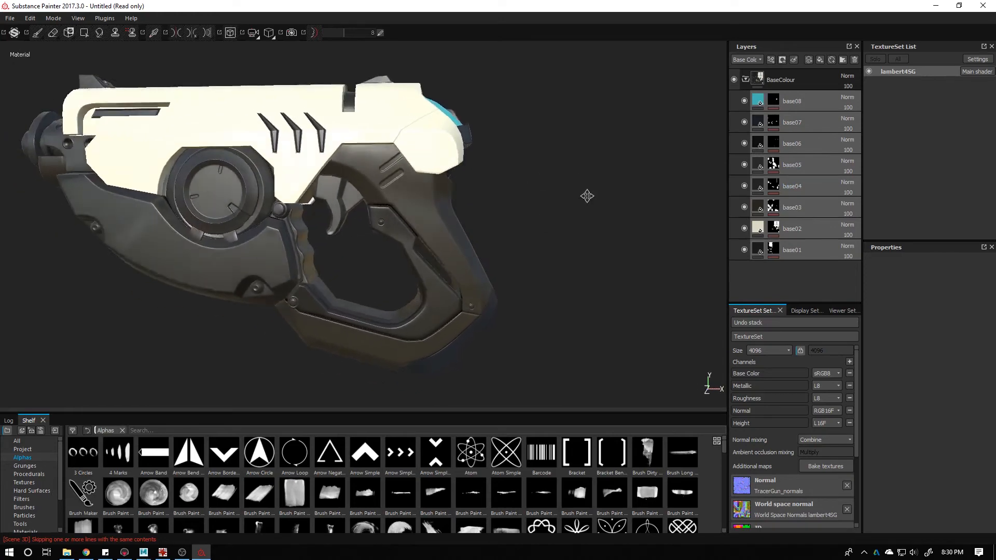
left_click_drag(586, 196, 654, 187, "alt")
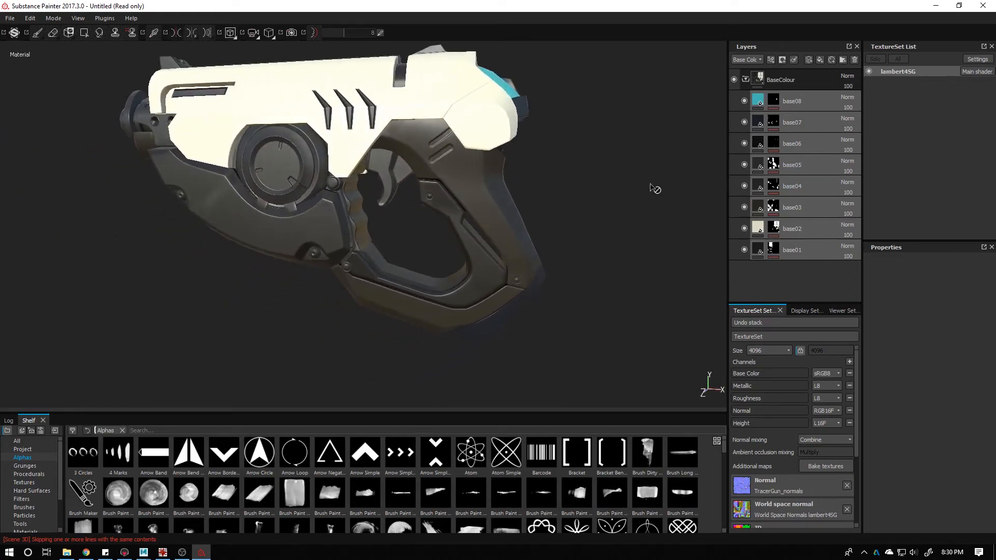
Isolate the mask of base05 to check its coverage, and return to its fill in the material view
left_click(772, 165, "alt")
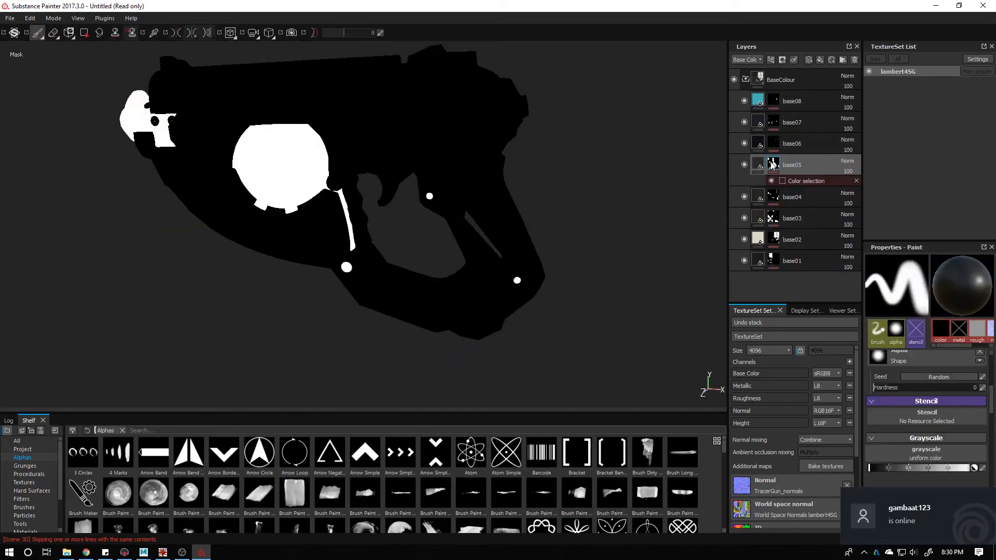
left_click(758, 166)
scroll(377, 220, "up", 8)
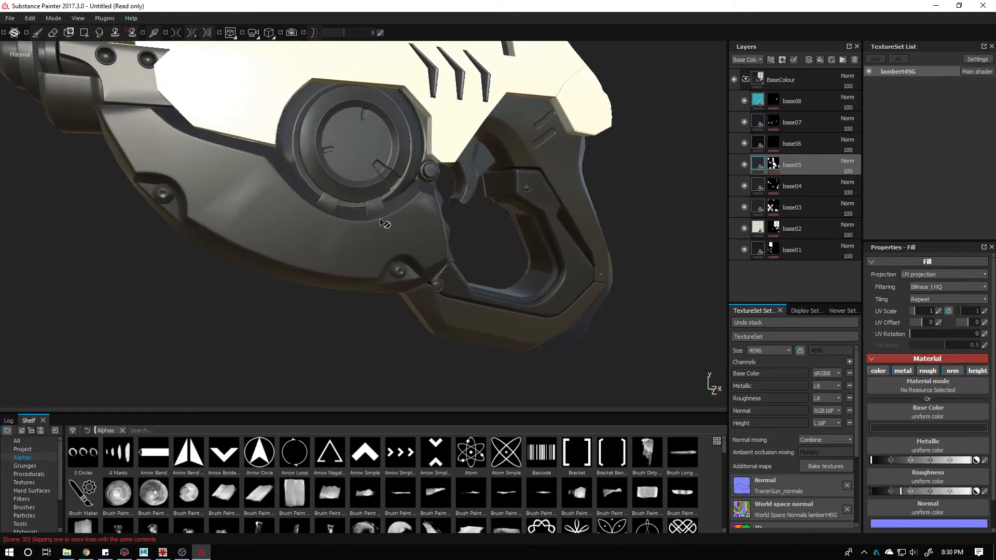
Switch to IrfanView to examine the gun's colors close up in the Tracer reference images, and minimize the viewer
key("alt+Tab")
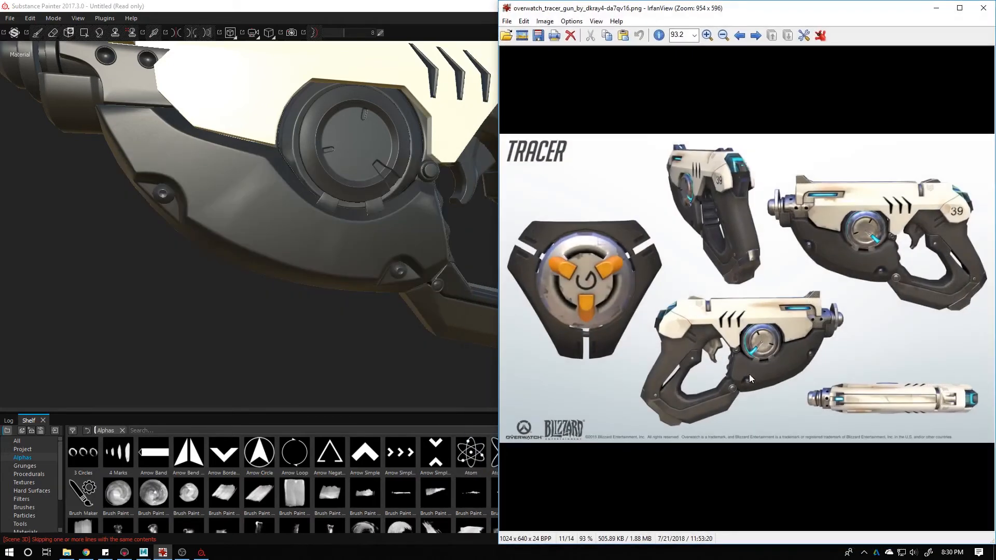
scroll(749, 374, "up", 5, "ctrl")
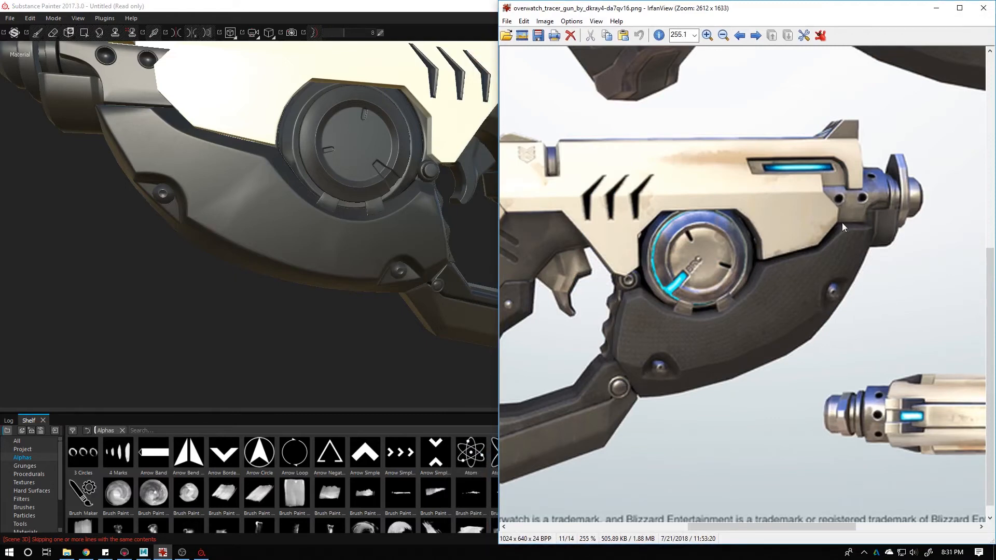
left_click_drag(917, 10, 404, 126)
scroll(362, 276, "up", 1)
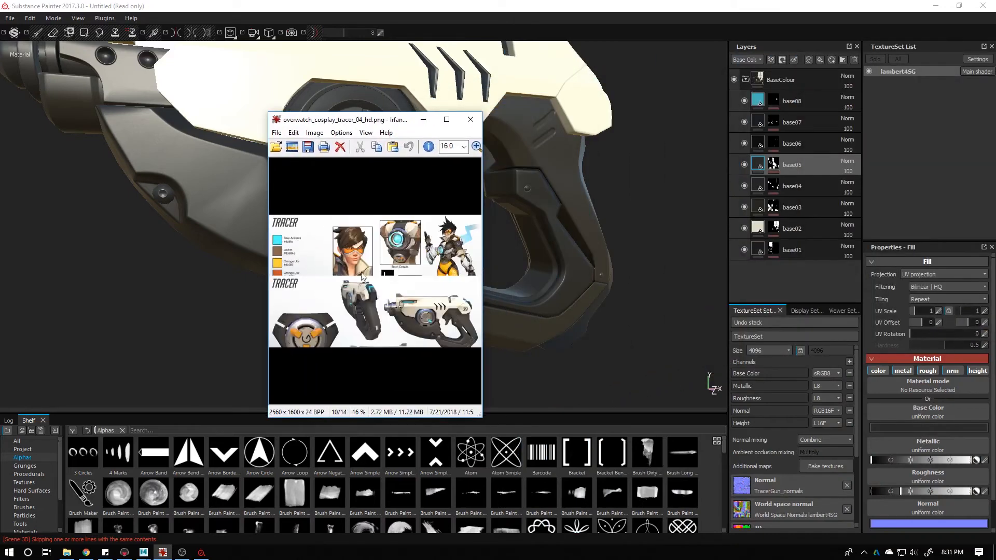
left_click_drag(370, 279, 471, 356)
left_click(389, 211)
left_click_drag(359, 294, 447, 357)
left_click(445, 331)
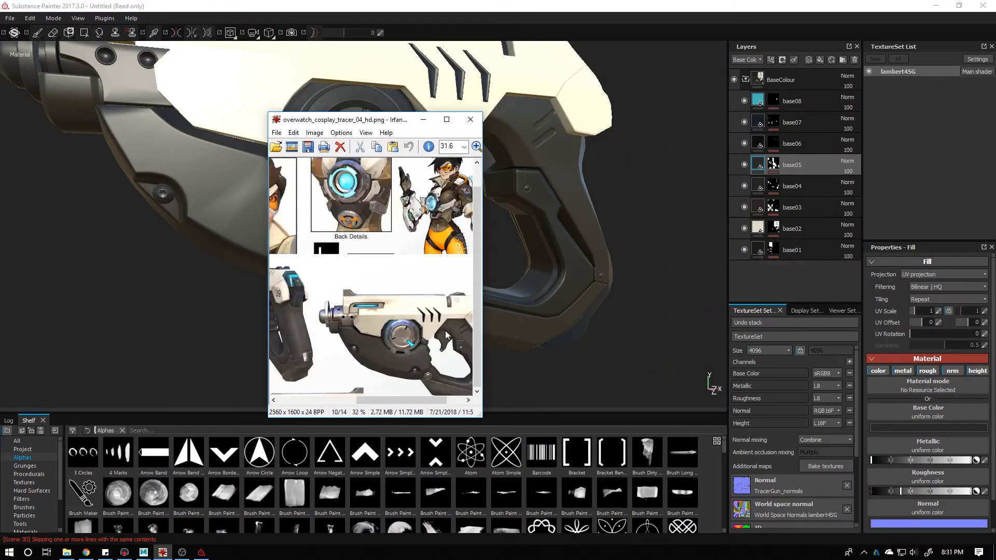
left_click(420, 120)
Hide the fill layers from base08 down to base02 one by one to check what each one covers
mouse_move(394, 207)
left_mouse_down("alt")
mouse_move(365, 212)
mouse_move(376, 227)
mouse_move(428, 197)
mouse_move(377, 218)
left_mouse_up("alt")
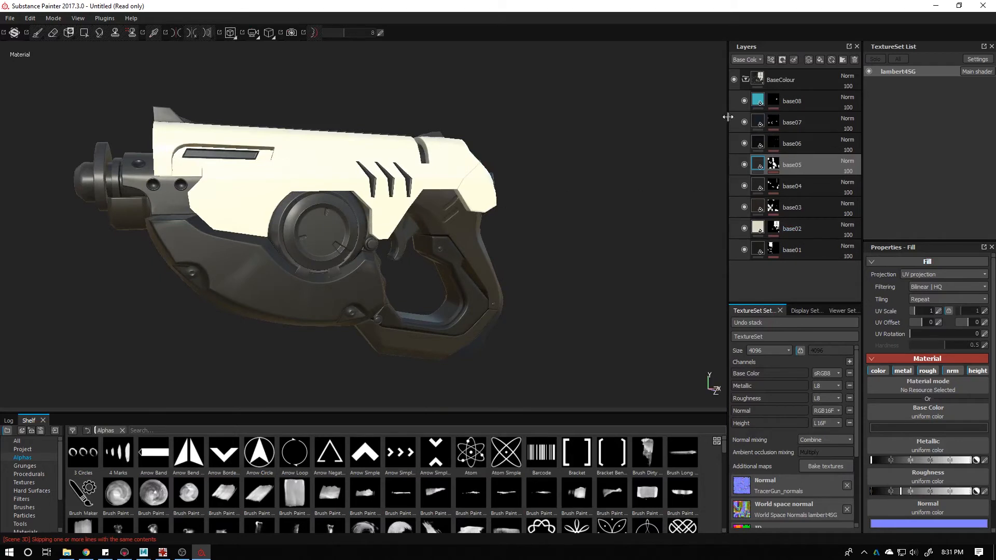
left_click_drag(531, 151, 320, 137, "alt")
left_click_drag(516, 211, 675, 223, "alt")
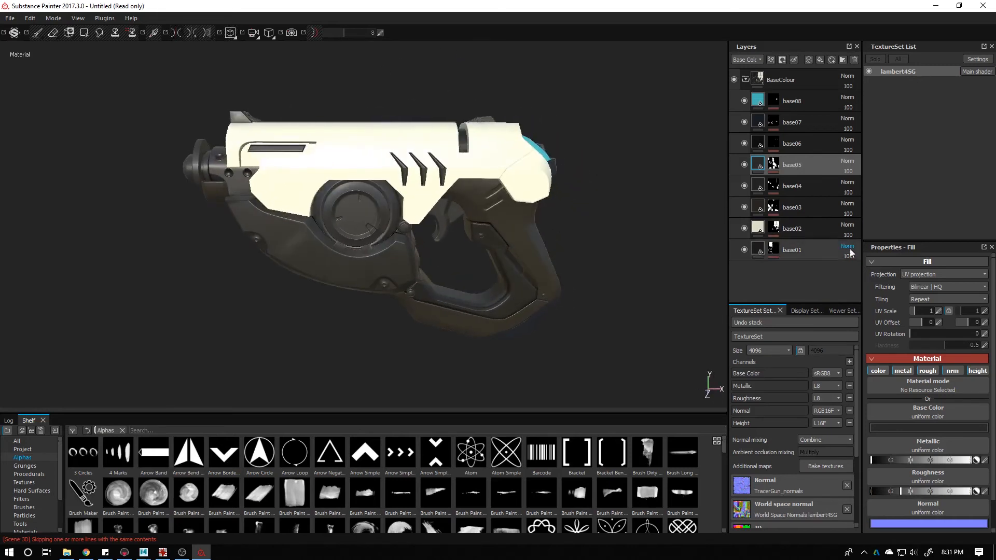
left_click_drag(396, 226, 263, 248, "alt")
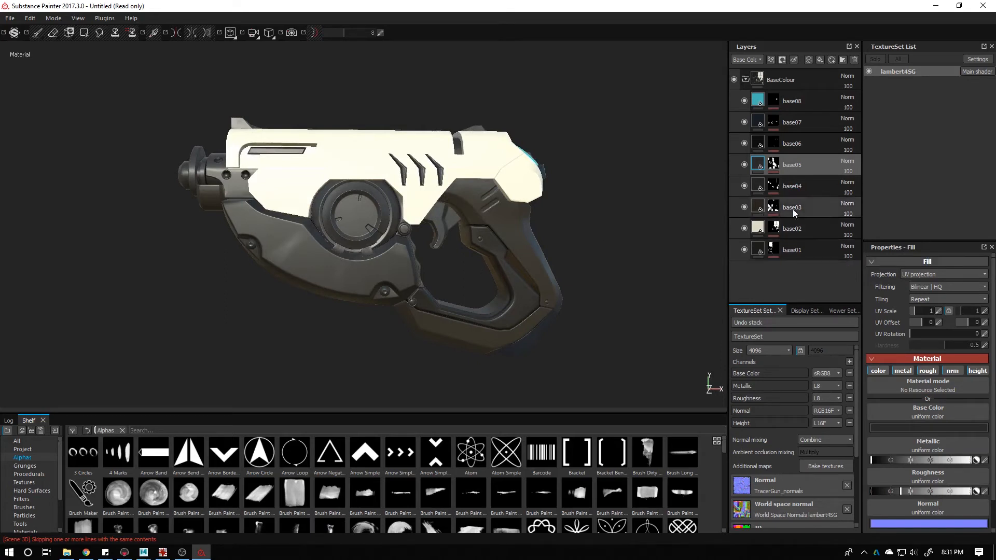
left_click(743, 123)
left_click(743, 143)
left_click(744, 165)
left_click(744, 186)
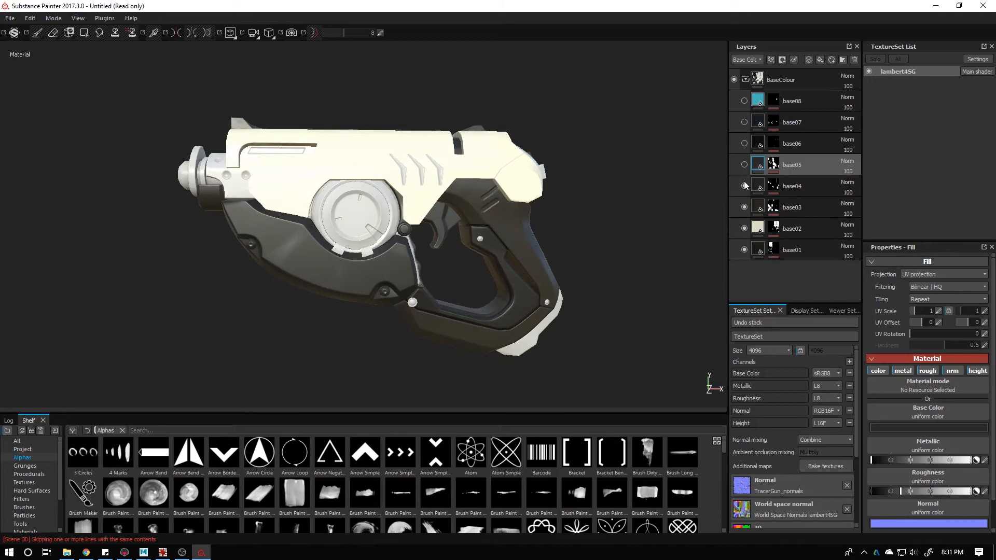
left_click(744, 208)
left_click(744, 228)
Make the hidden base layers visible again one by one, up to base08
left_click(744, 208)
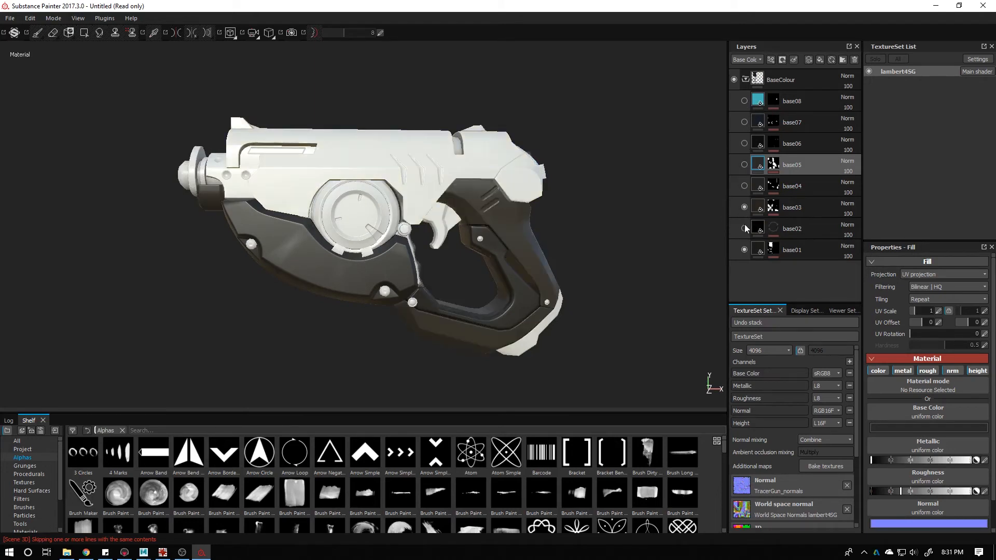
left_click(744, 227)
left_click(744, 186)
left_click(743, 165)
left_click(743, 144)
left_click(744, 122)
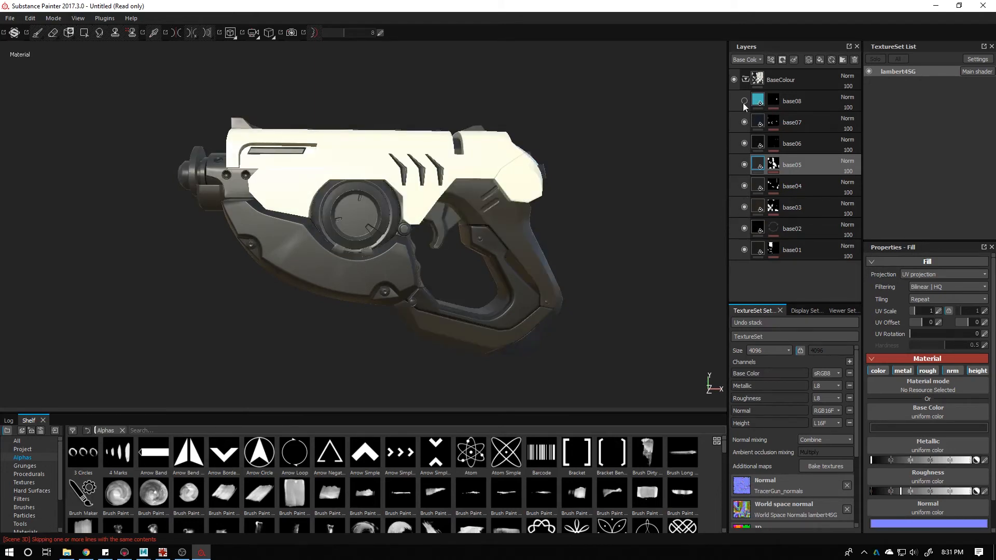
left_click(744, 101)
Examine the grip panel's edges near the trigger close up and review the texture set's additional maps
right_click_drag(643, 200, 765, 328, "alt")
middle_click_drag(434, 254, 421, 188, "alt")
left_click_drag(421, 188, 497, 224, "alt")
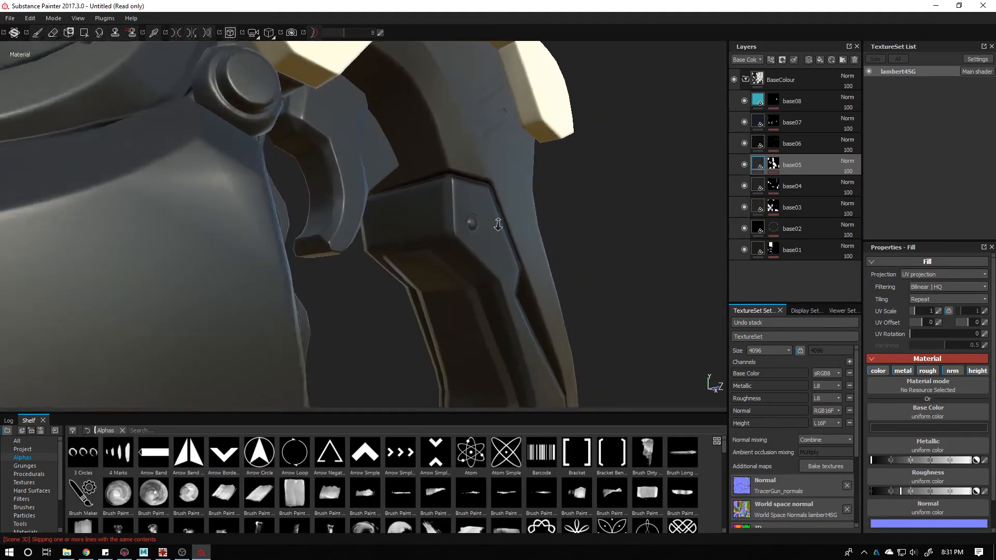
right_click_drag(498, 223, 476, 208, "alt")
left_click_drag(475, 208, 529, 213, "alt")
right_click_drag(529, 214, 874, 300, "alt")
middle_click_drag(520, 205, 465, 232, "alt")
right_click_drag(465, 232, 817, 329, "alt")
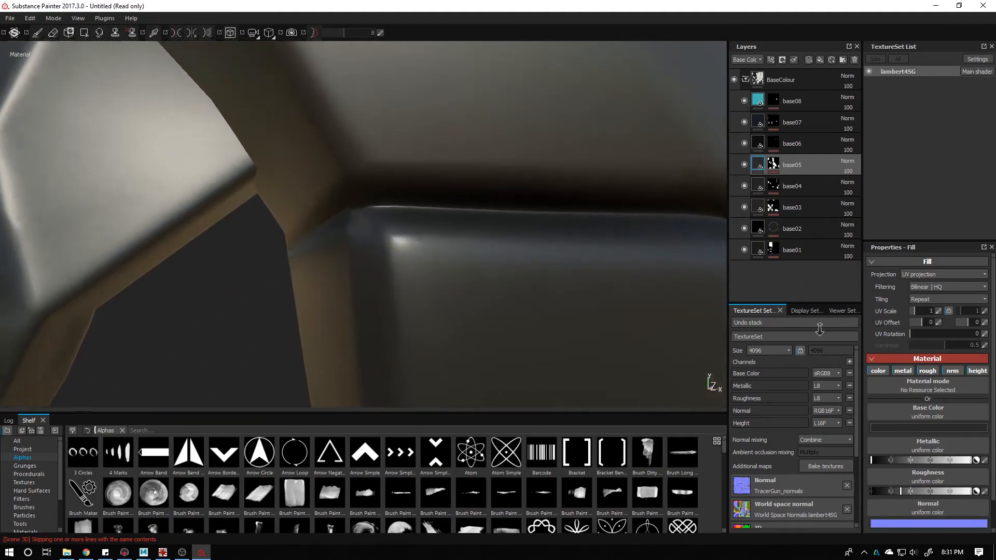
left_click_drag(506, 228, 586, 262, "alt")
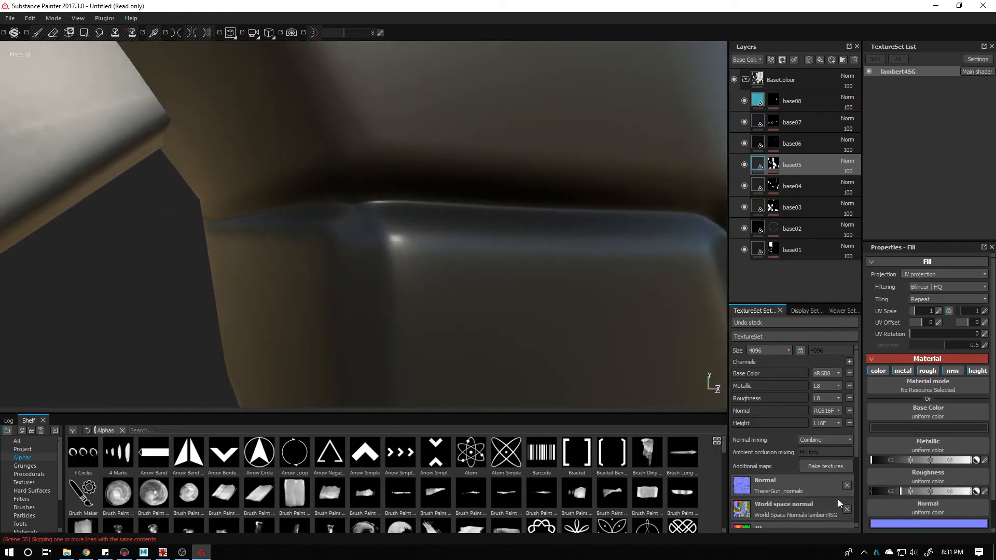
scroll(785, 391, "down", 3)
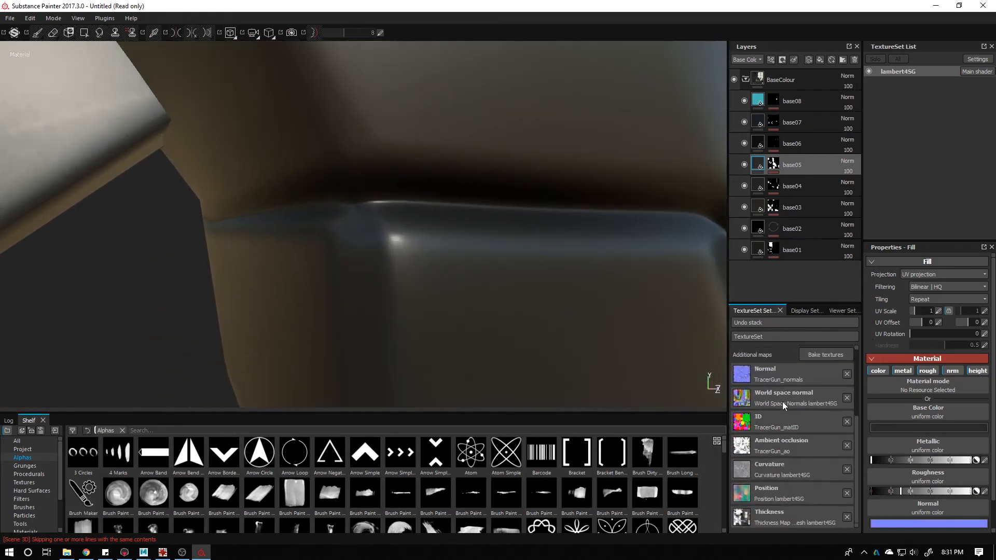
scroll(782, 401, "up", 2)
Examine the shading of the gun's muzzle and the grip's panels, seams and lower rear corner close up
right_click_drag(572, 361, 1, 194, "alt")
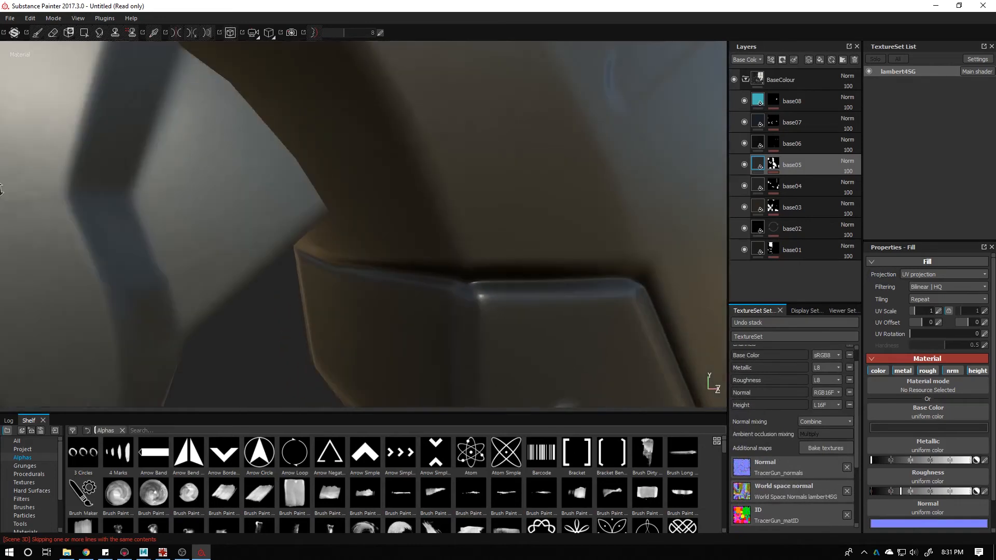
right_click_drag(483, 304, 272, 247, "alt")
middle_click_drag(429, 297, 427, 223, "alt")
left_click_drag(426, 226, 394, 259, "alt")
right_click_drag(394, 260, 691, 357, "alt")
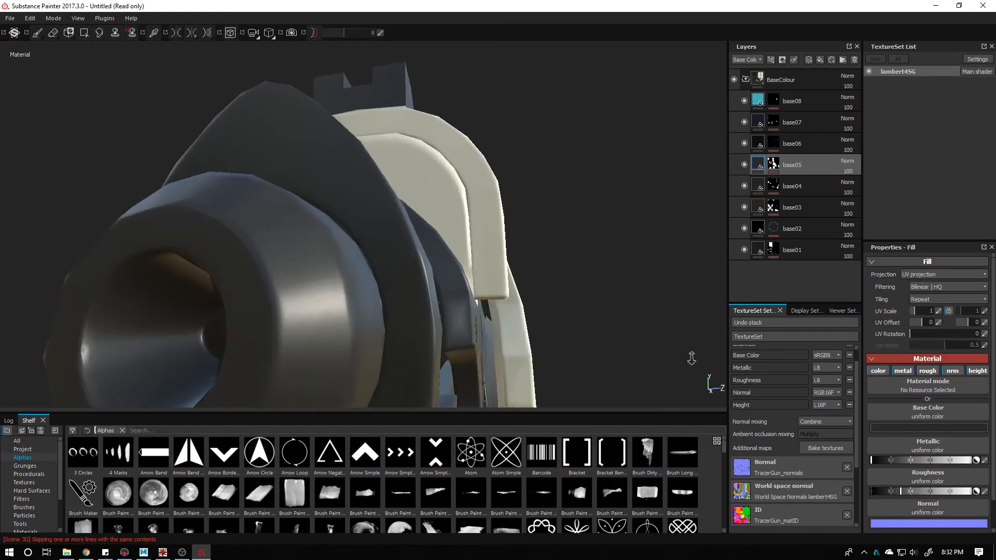
left_click_drag(404, 282, 482, 298, "alt")
right_click_drag(483, 297, 42, 148, "alt")
left_click_drag(41, 148, 430, 223, "alt")
middle_click_drag(430, 223, 231, 109, "alt")
right_click_drag(230, 109, 391, 287, "alt")
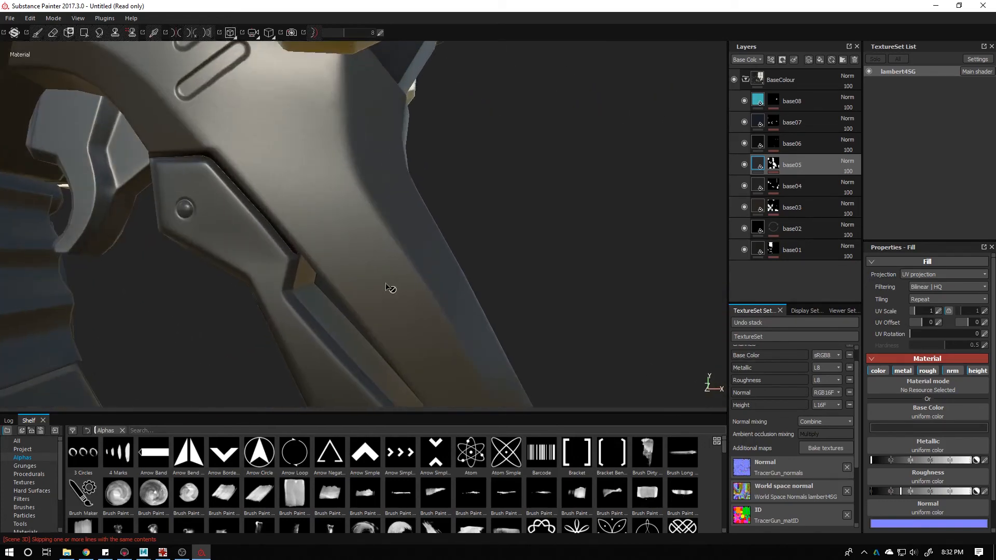
middle_click_drag(391, 287, 445, 127, "alt")
left_click_drag(365, 210, 406, 218, "alt")
right_click_drag(407, 218, 615, 331, "alt")
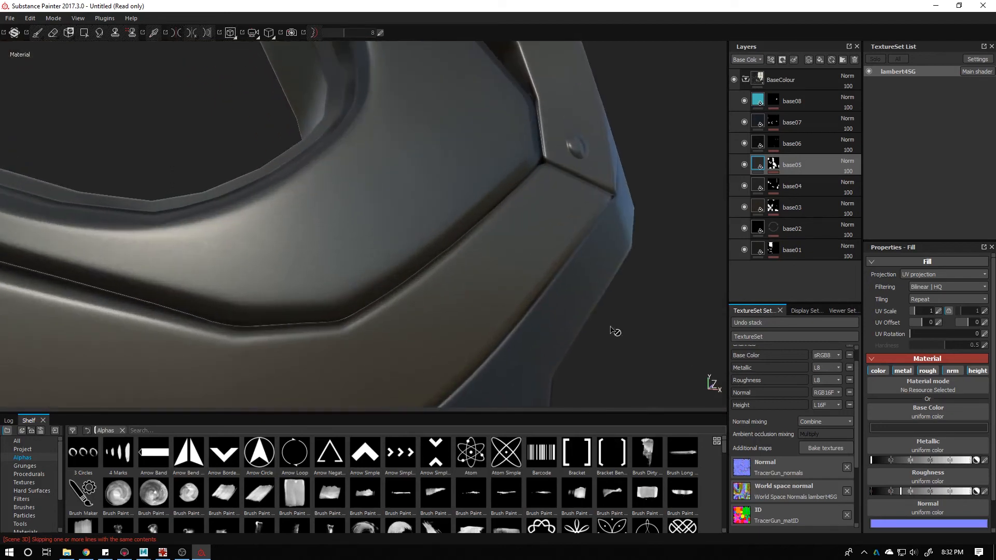
Examine the seam and panel edges at the grip's lower rear corner close up from several angles
left_click_drag(376, 246, 458, 251, "alt")
right_click_drag(458, 251, 544, 305, "alt")
left_click_drag(544, 305, 569, 285, "alt")
right_click_drag(569, 285, 660, 373, "alt")
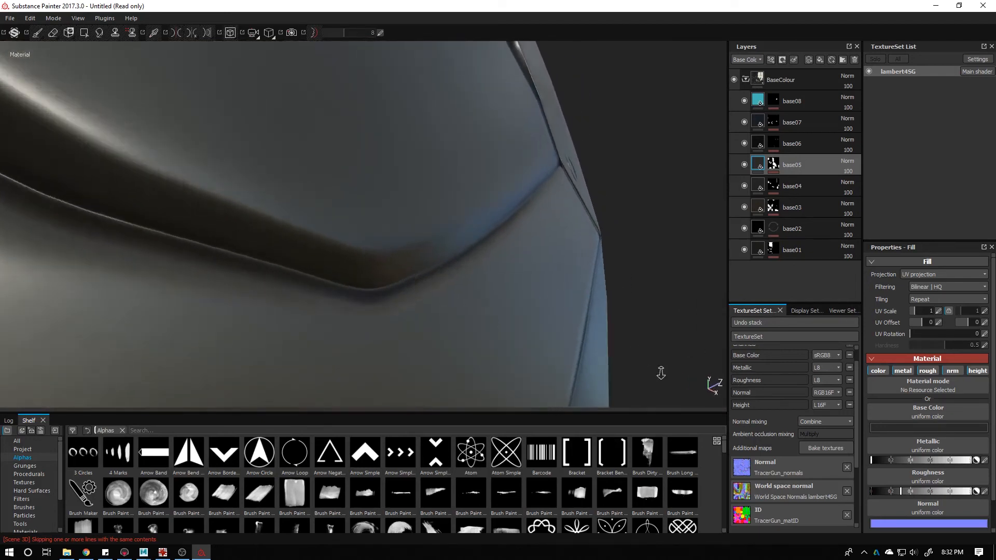
left_click_drag(456, 322, 524, 330, "alt")
right_click_drag(524, 331, 543, 366, "alt")
left_click_drag(575, 212, 536, 207, "alt")
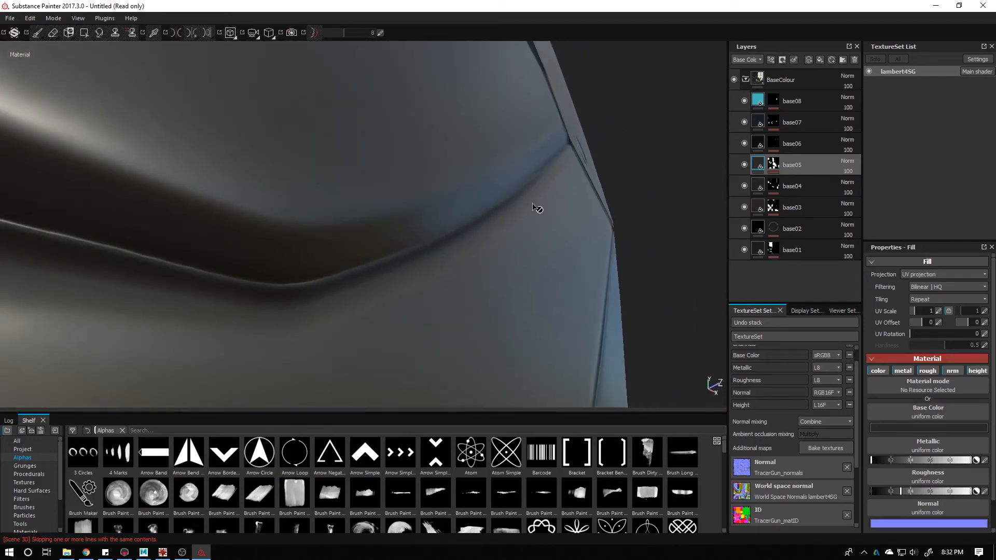
right_click_drag(536, 207, 575, 244, "alt")
Set the texture set's size to 1024 and check the grip's seams
scroll(770, 443, "up", 2)
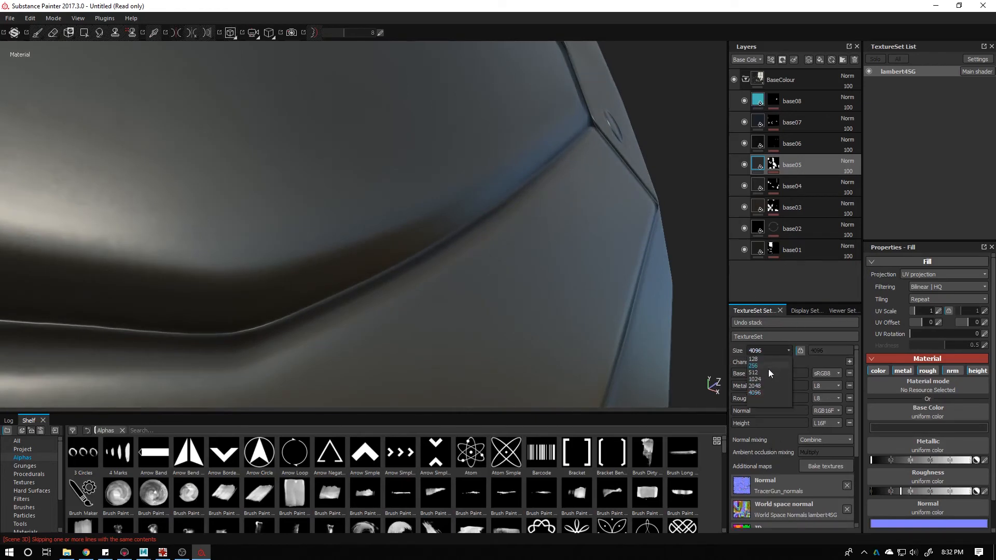
left_click(760, 379)
left_click_drag(516, 301, 356, 193, "alt")
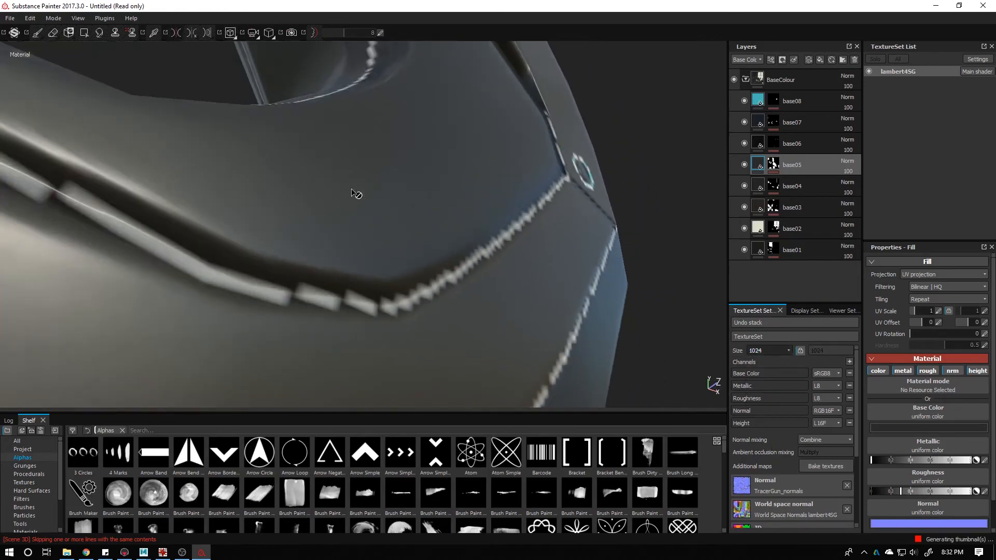
right_click_drag(356, 193, 256, 139, "alt")
left_click_drag(256, 139, 310, 193, "alt")
middle_click_drag(459, 213, 506, 299, "alt")
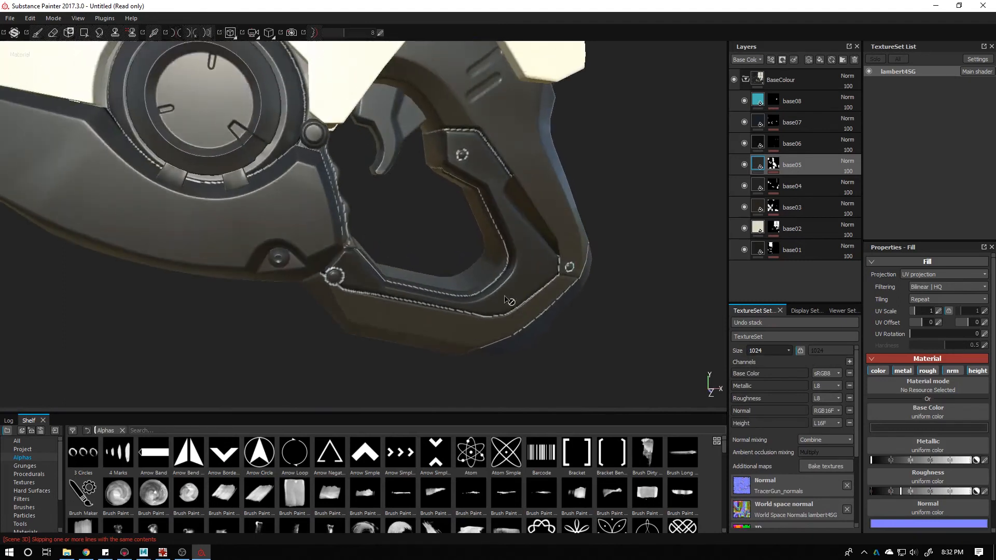
right_click_drag(508, 300, 517, 310, "alt")
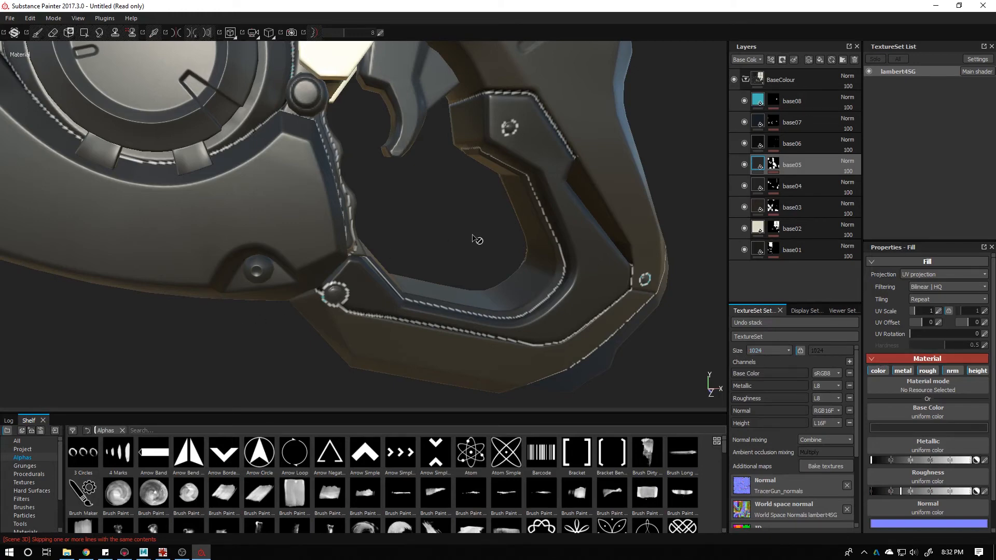
Examine the panel seams and screws around the grip and trigger guard, both from afar and close up
left_click_drag(473, 237, 467, 224, "alt")
right_click_drag(467, 225, 368, 268, "alt")
left_click_drag(367, 269, 361, 277, "alt")
middle_click_drag(362, 277, 526, 359, "alt")
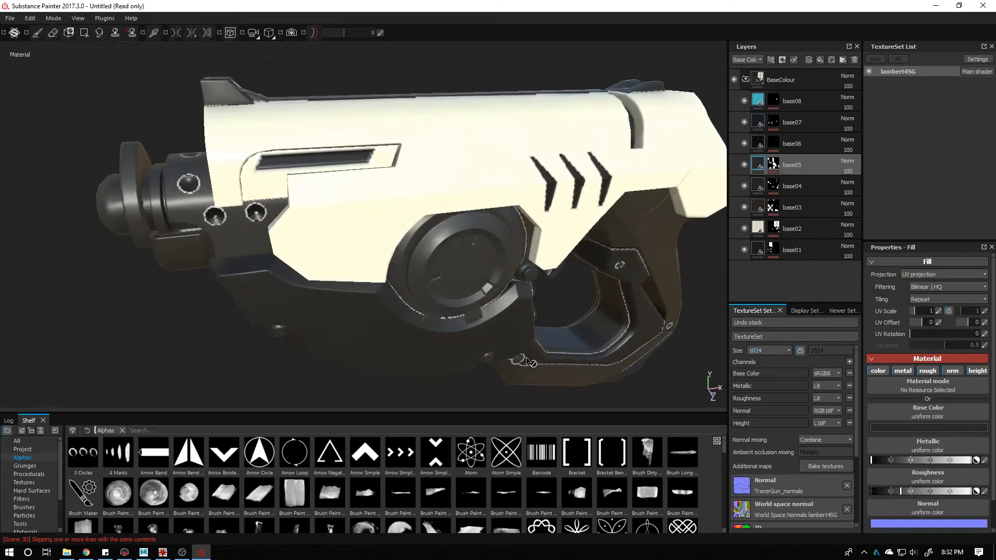
left_click_drag(526, 358, 490, 324, "alt")
middle_click_drag(490, 325, 346, 223, "alt")
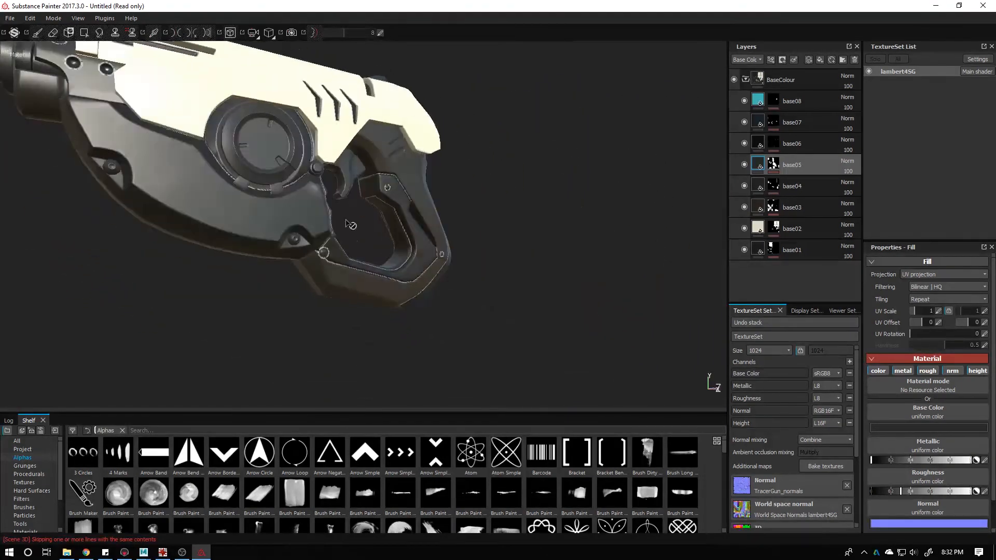
right_click_drag(351, 225, 534, 283, "alt")
left_click_drag(416, 152, 473, 280, "alt")
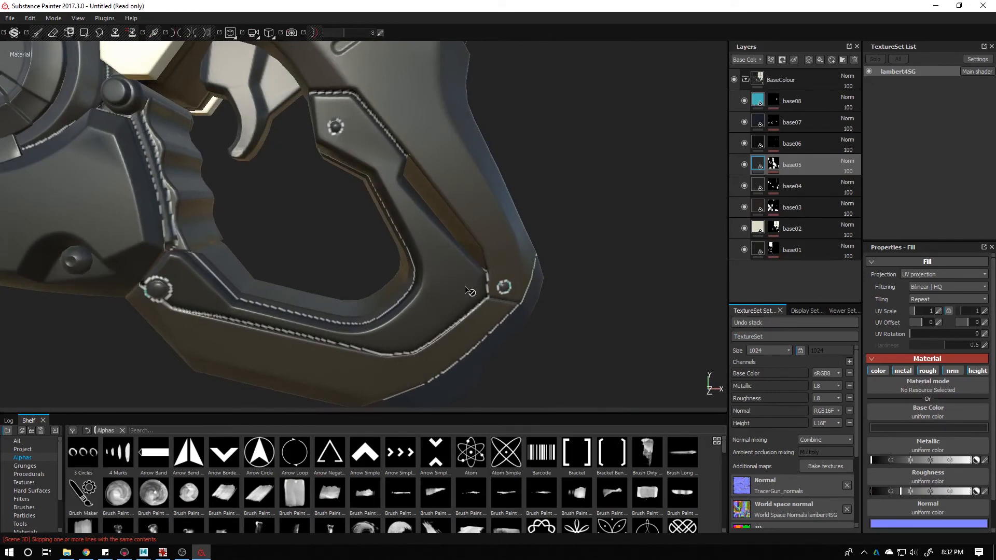
left_click_drag(463, 280, 363, 268, "alt")
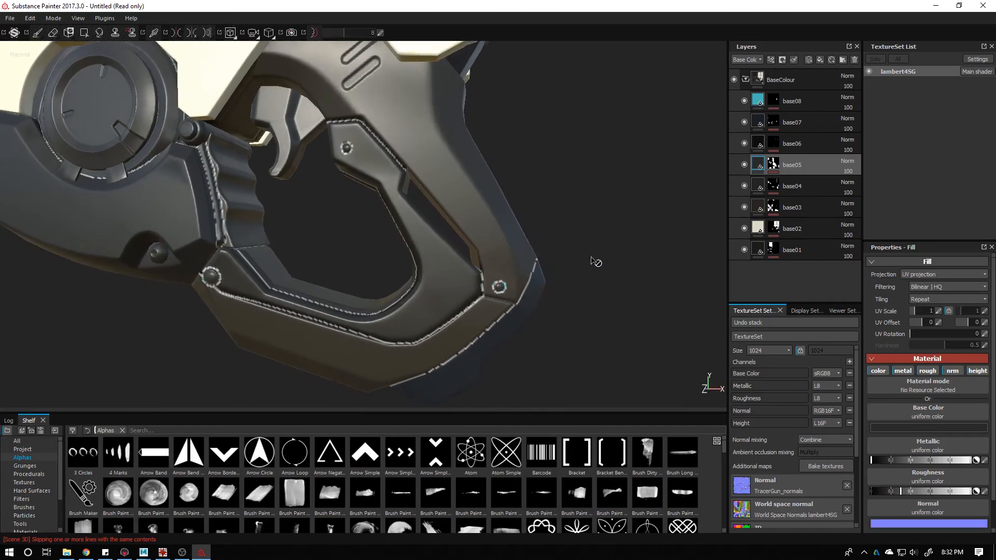
middle_click_drag(328, 238, 365, 185, "alt")
right_click_drag(365, 185, 511, 352, "alt")
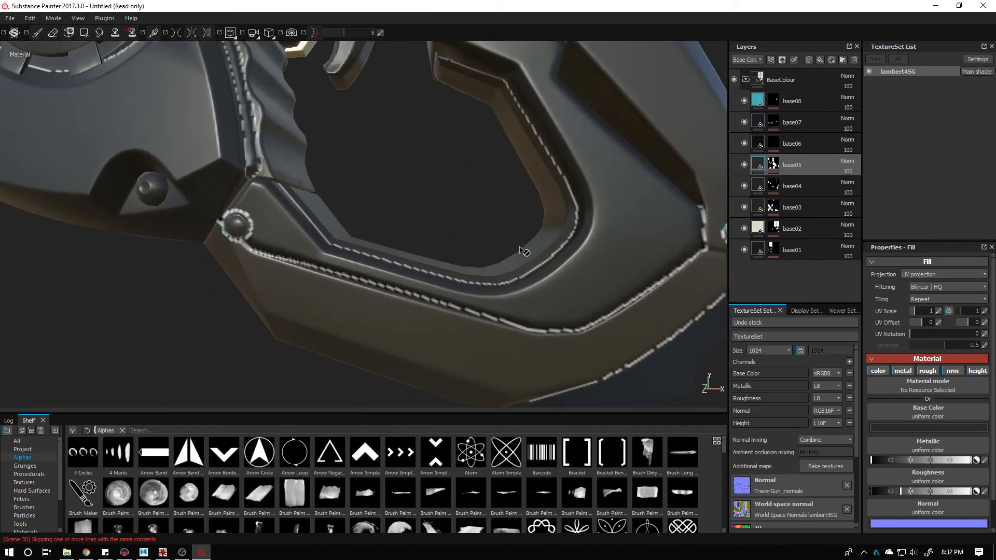
Toggle the visibility of base05, base04, base07 and base01 in turn to check what each contributes to the grip's seams
left_click(745, 163)
left_click(745, 164)
left_click(746, 163)
left_click(746, 163)
left_click(744, 186)
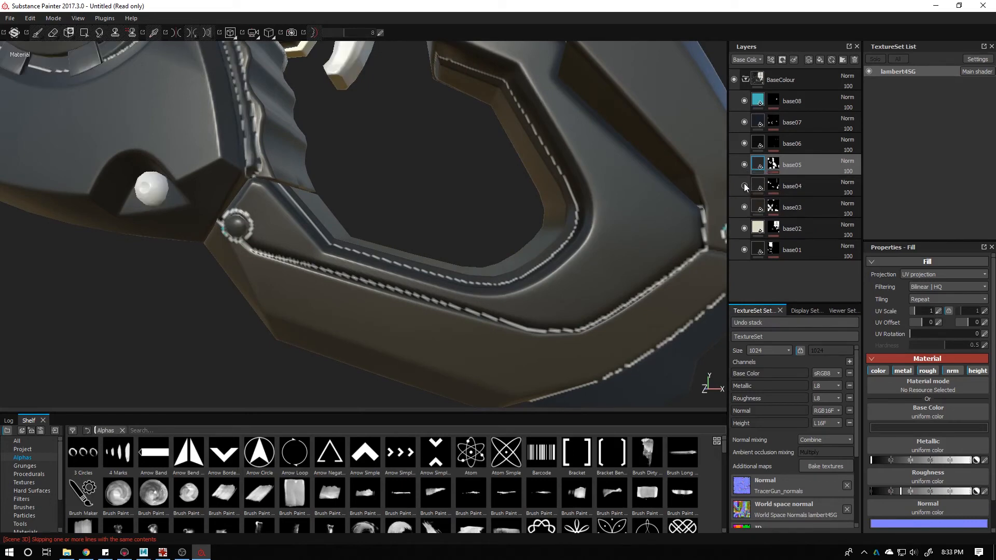
left_click(744, 185)
left_click(744, 122)
left_click(744, 125)
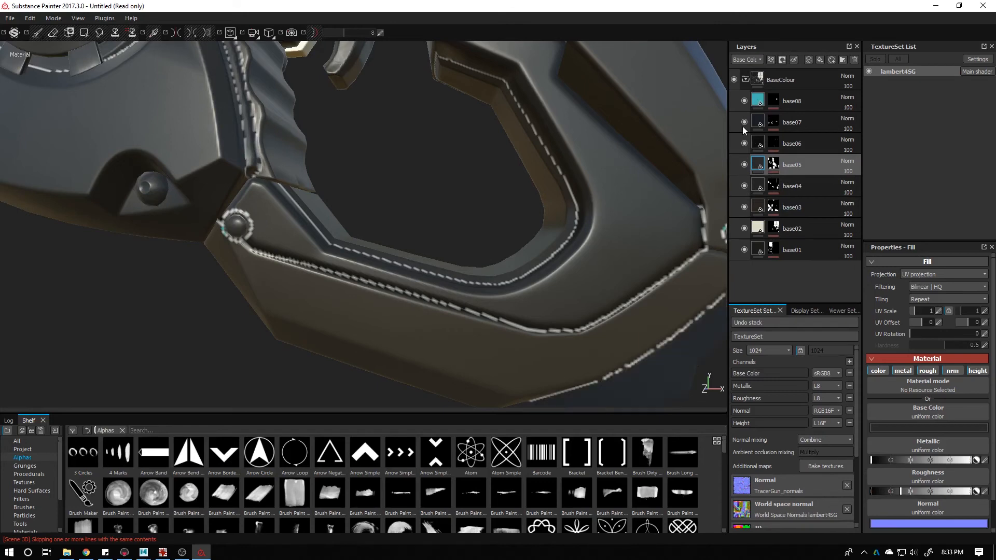
left_click(744, 125)
left_click(744, 123)
left_click(743, 247)
left_click(744, 247)
Raise the tolerance of the color selection on base01's mask to its maximum
right_click_drag(621, 244, 264, 85, "alt")
middle_click_drag(506, 180, 478, 250, "alt")
middle_click_drag(414, 216, 300, 121, "alt")
right_click_drag(301, 121, 820, 338, "alt")
middle_click_drag(519, 252, 424, 188, "alt")
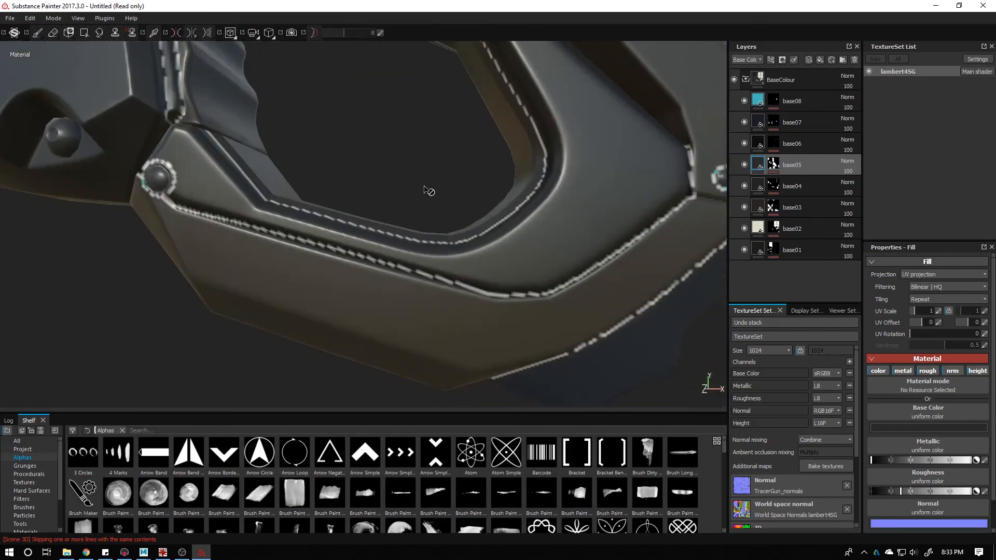
left_click(804, 250)
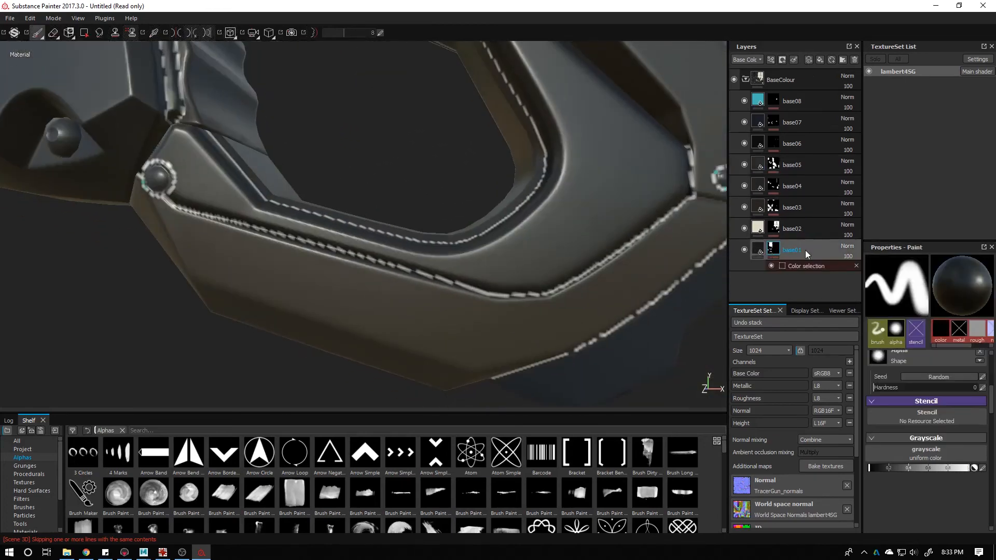
left_click(795, 265)
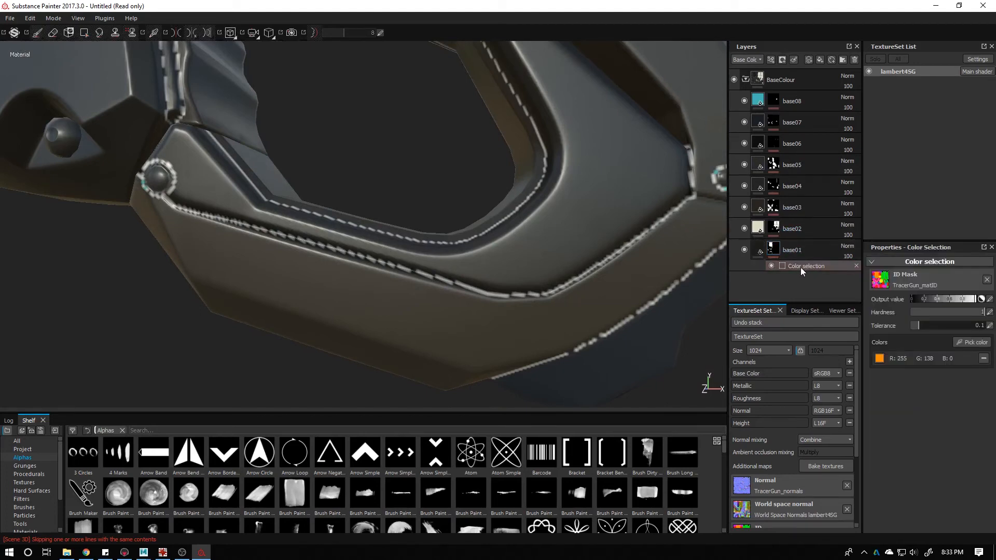
left_click_drag(920, 328, 990, 332)
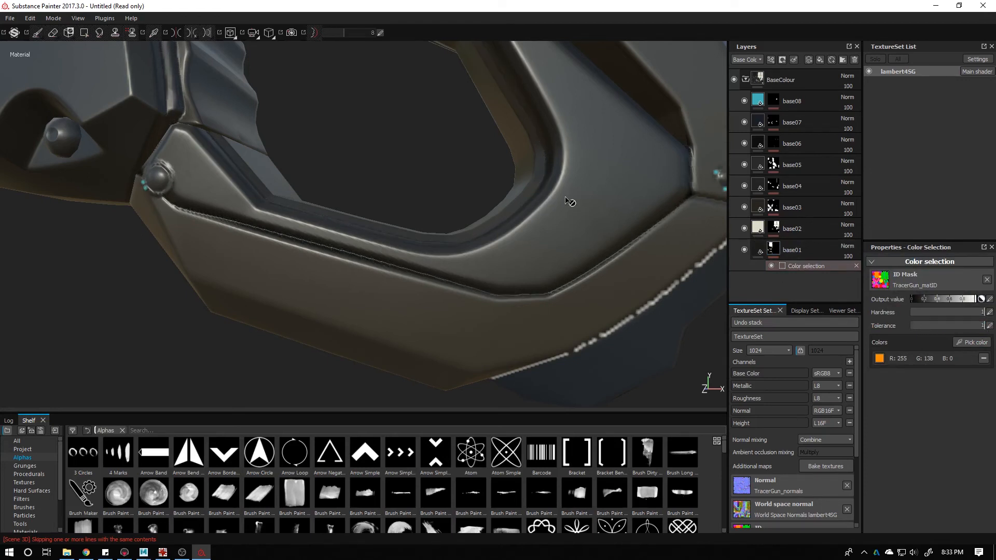
Review the whole gun and lower the tolerance of base01's color selection to 0
right_click_drag(565, 201, 311, 160, "alt")
middle_click_drag(311, 161, 298, 208, "alt")
left_click_drag(298, 207, 331, 204, "alt")
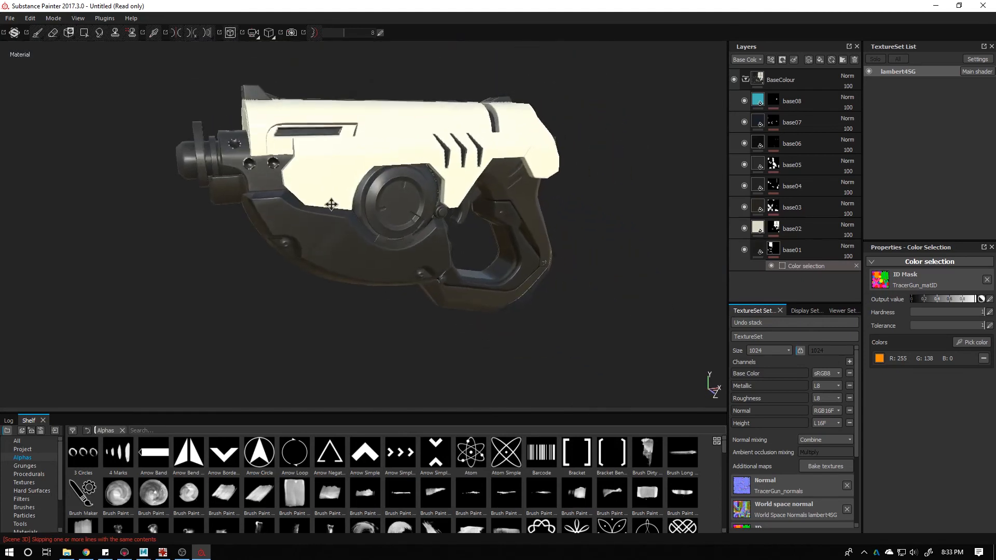
middle_click_drag(332, 205, 347, 229, "alt")
left_click_drag(464, 207, 445, 224, "alt")
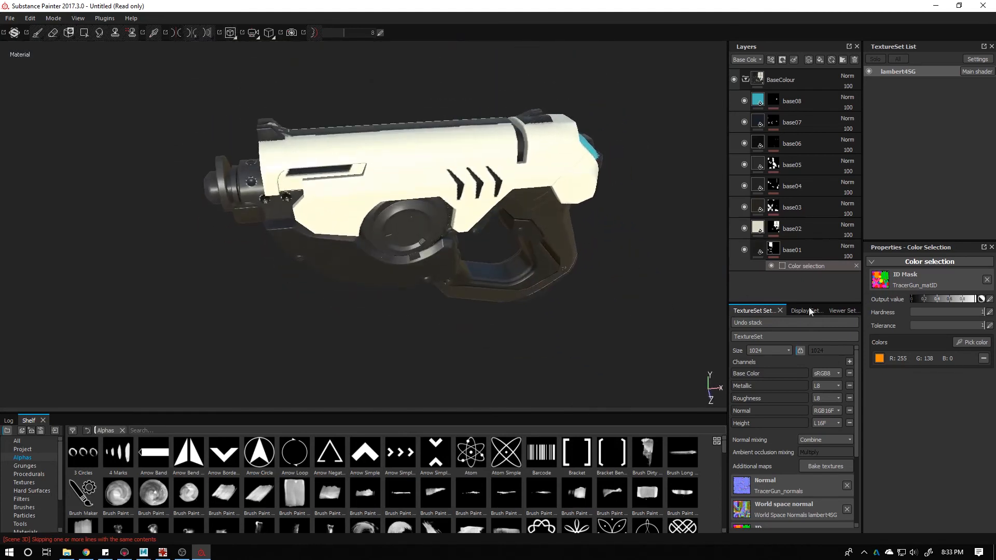
left_click_drag(949, 327, 978, 327)
left_click_drag(467, 207, 607, 272, "alt")
scroll(469, 173, "up", 5)
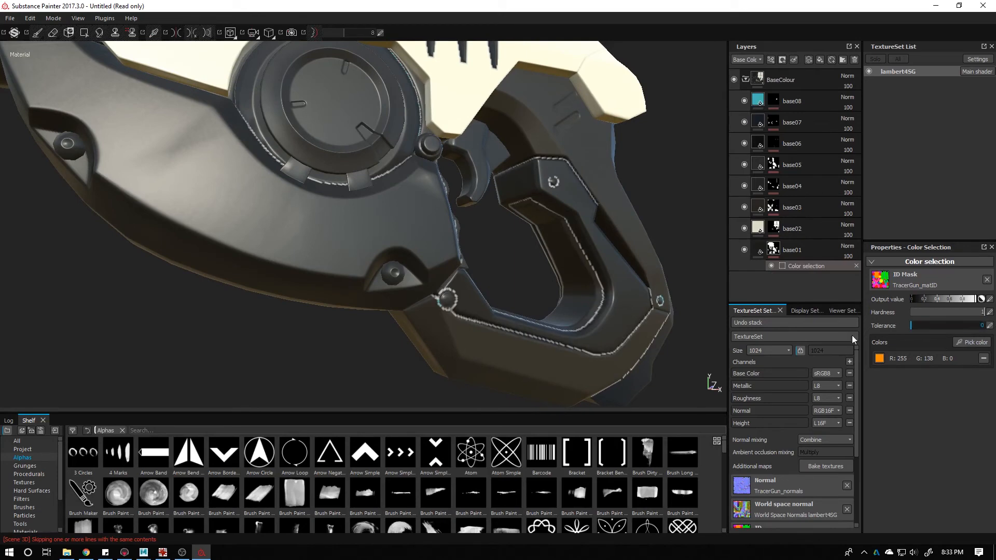
Raise base01's color selection tolerance to its maximum, compare the seams across the gun, and return the tolerance to 0
left_click_drag(947, 326, 985, 326)
left_click(974, 342)
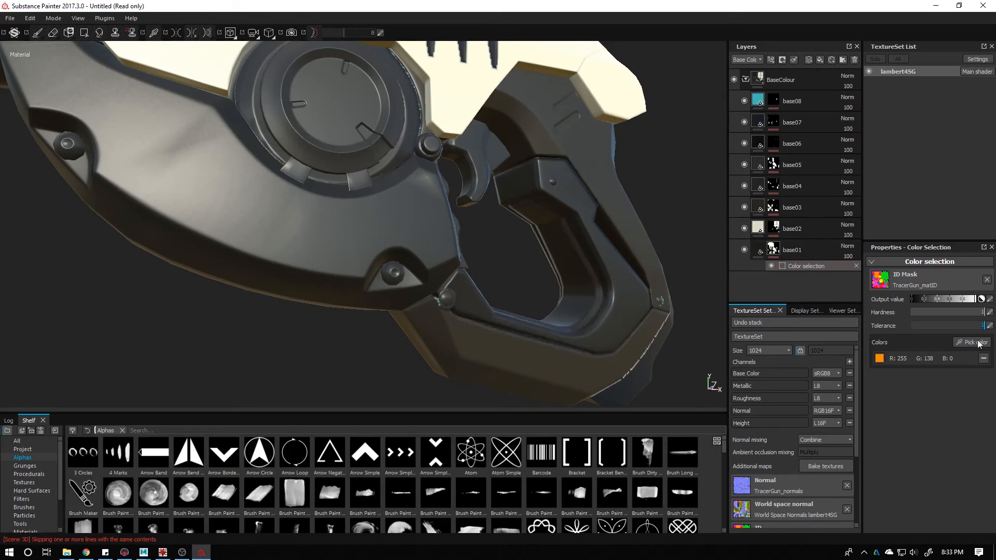
scroll(691, 284, "down", 1)
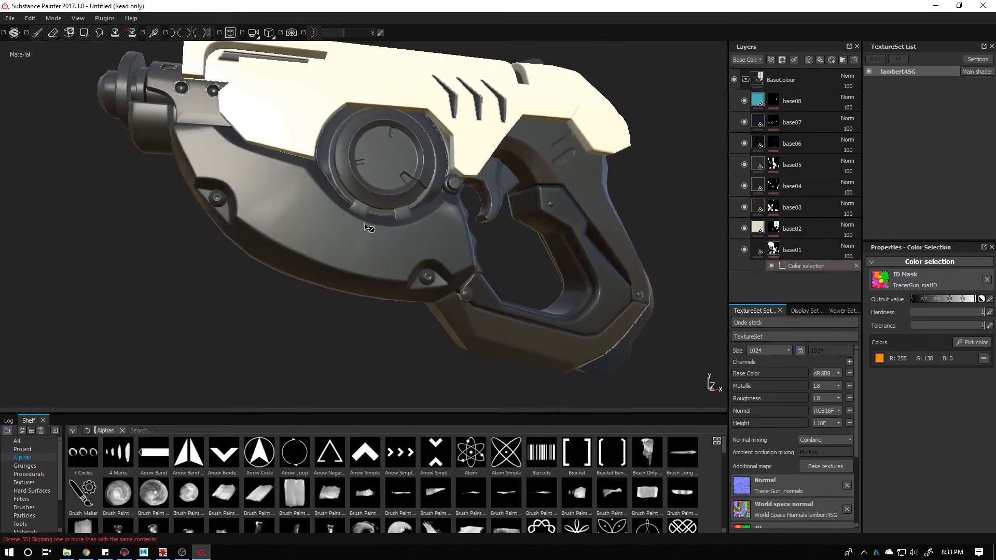
scroll(487, 319, "down", 3)
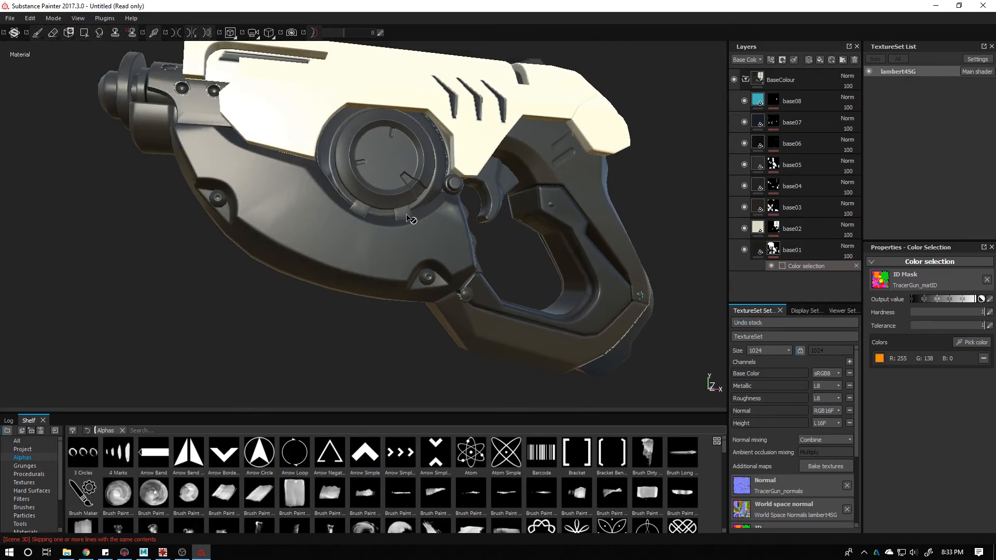
middle_click_drag(410, 218, 429, 238)
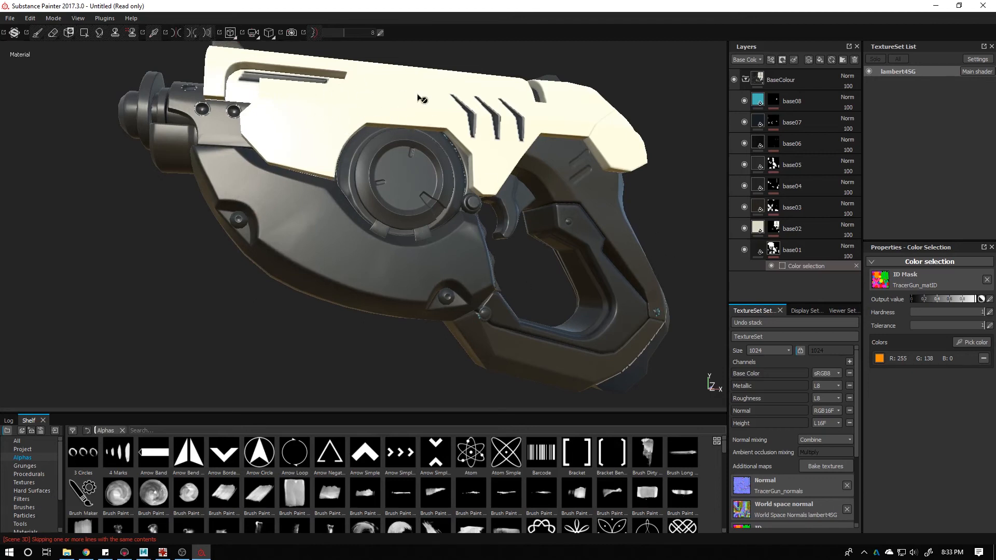
left_click_drag(421, 98, 643, 238, "alt")
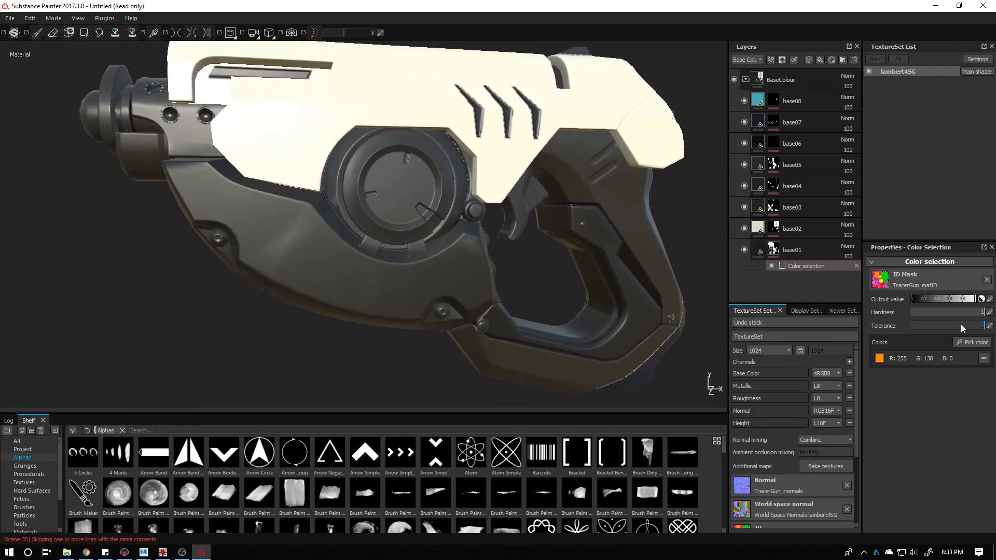
left_click_drag(960, 325, 911, 325)
left_click_drag(498, 249, 530, 246, "alt")
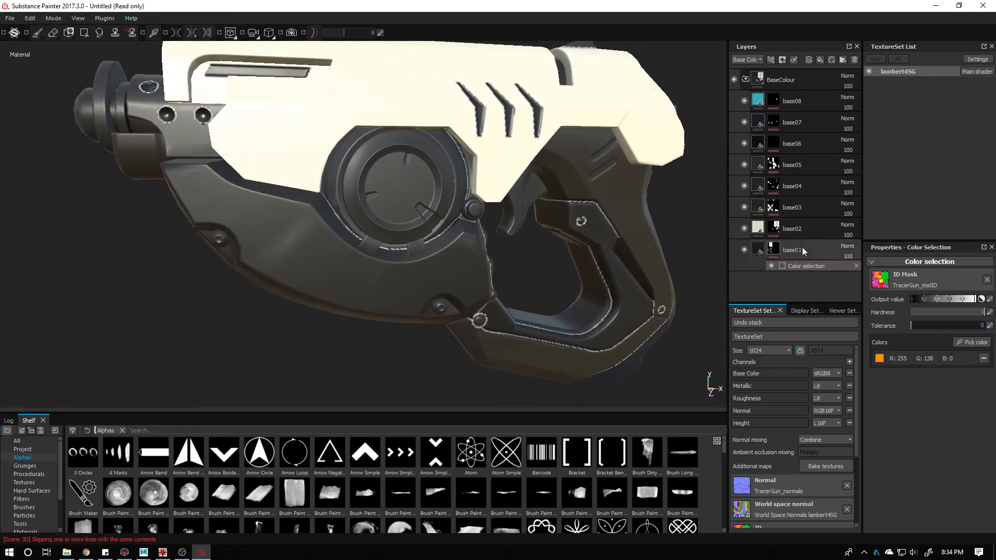
Disable base01's mask to compare the seams on the gun, and enable the mask again
left_click(768, 251)
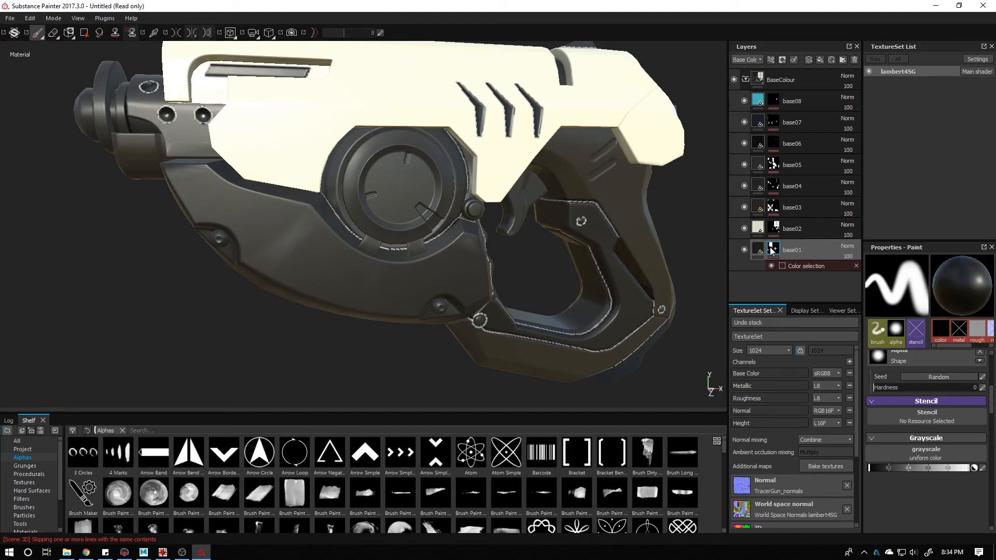
left_click(771, 251, "shift")
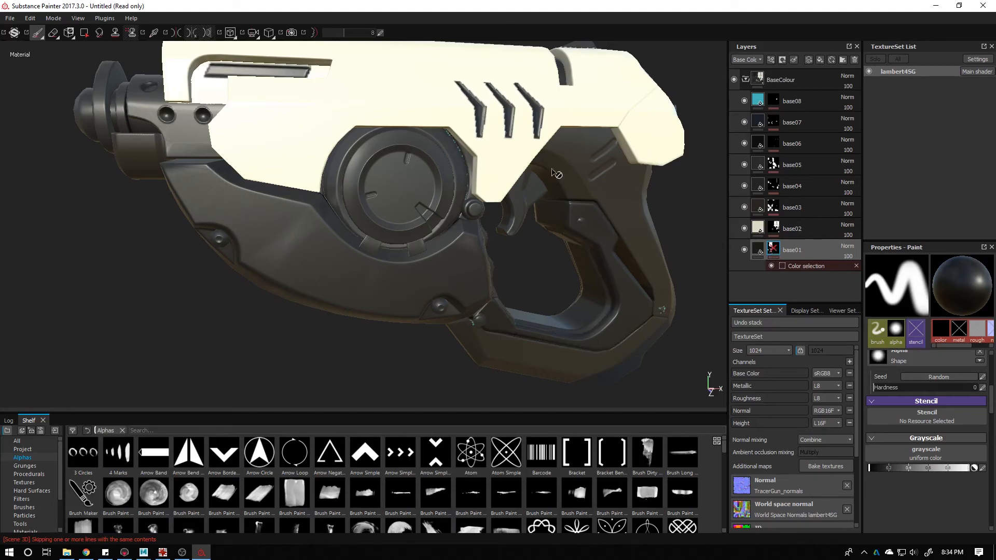
left_click_drag(556, 173, 418, 141, "alt")
middle_click_drag(648, 232, 604, 230, "alt")
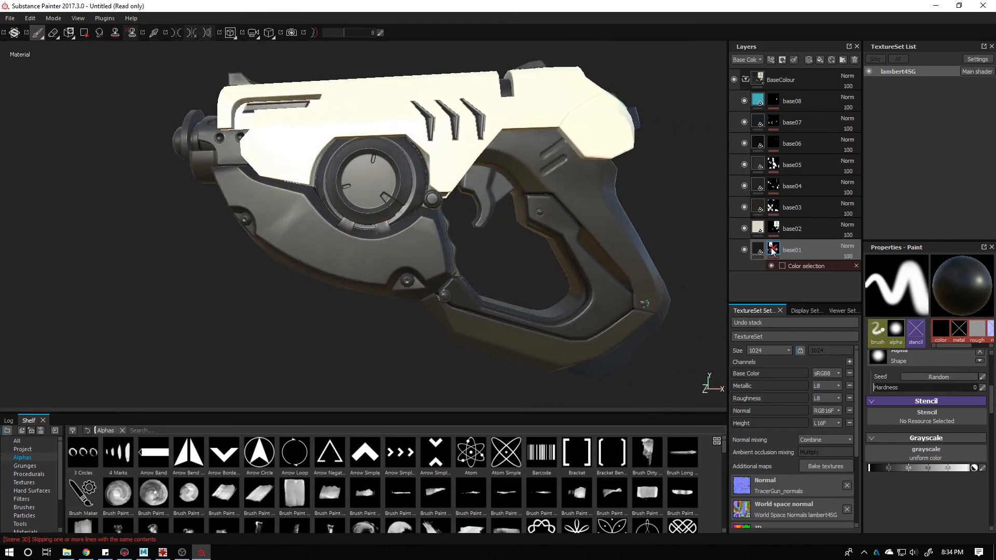
left_click(772, 252, "shift")
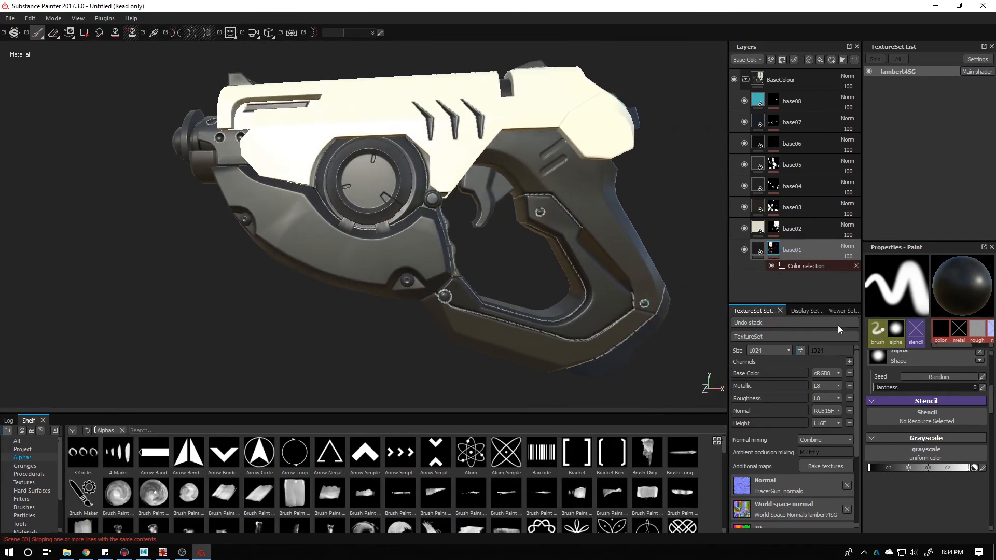
Set the texture set's size to 4096 and check the seams at the grip's lower rear corner close up
left_click(785, 351)
left_click(753, 391)
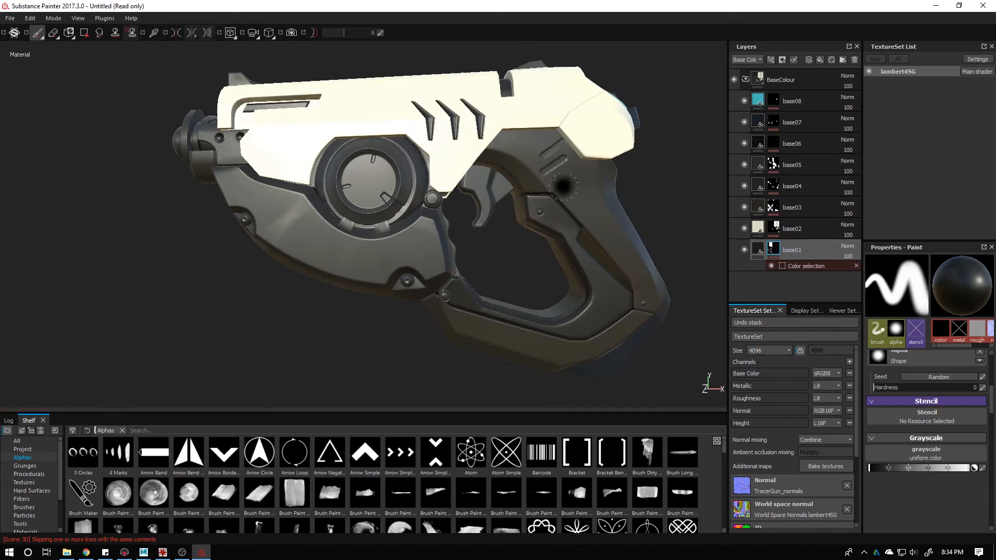
right_click(775, 247)
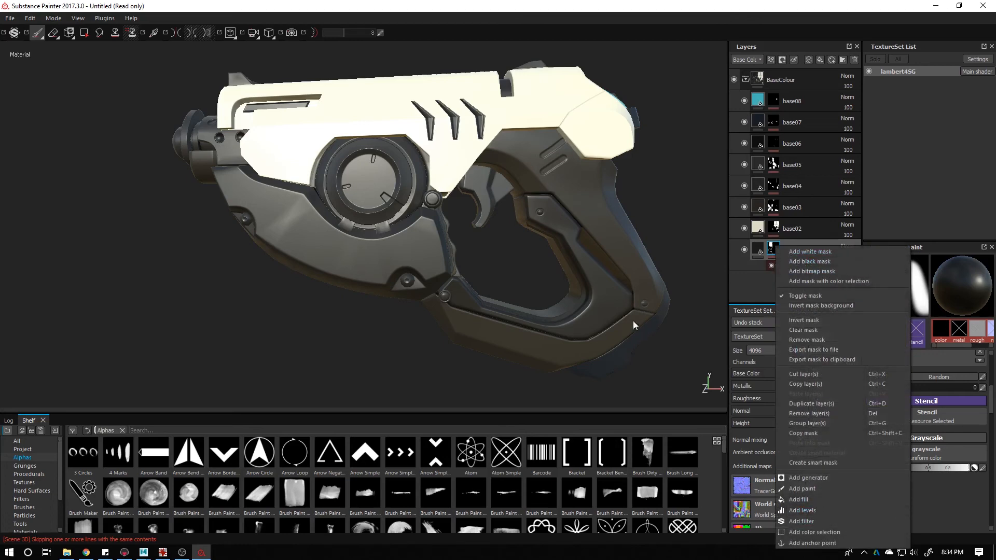
scroll(623, 311, "up", 10)
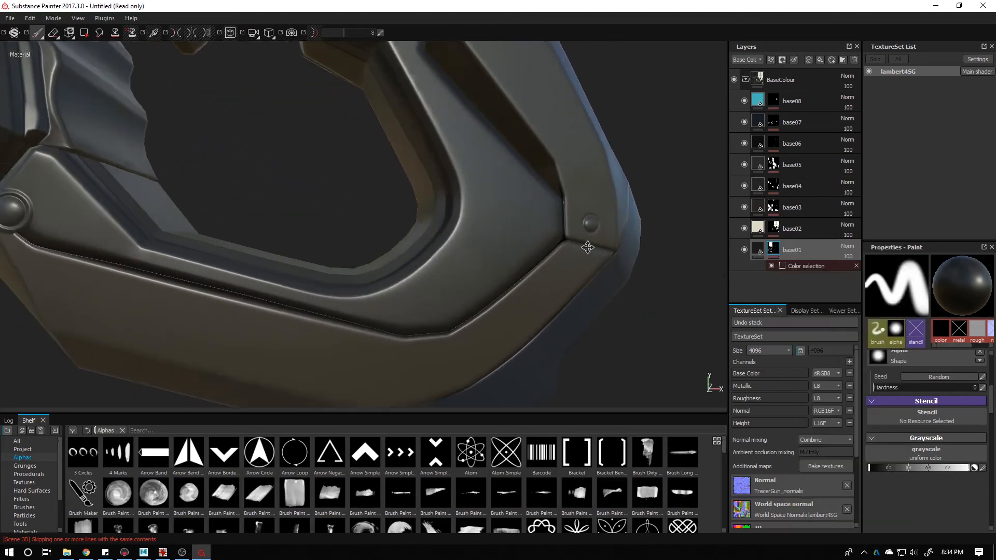
middle_click_drag(587, 247, 638, 225)
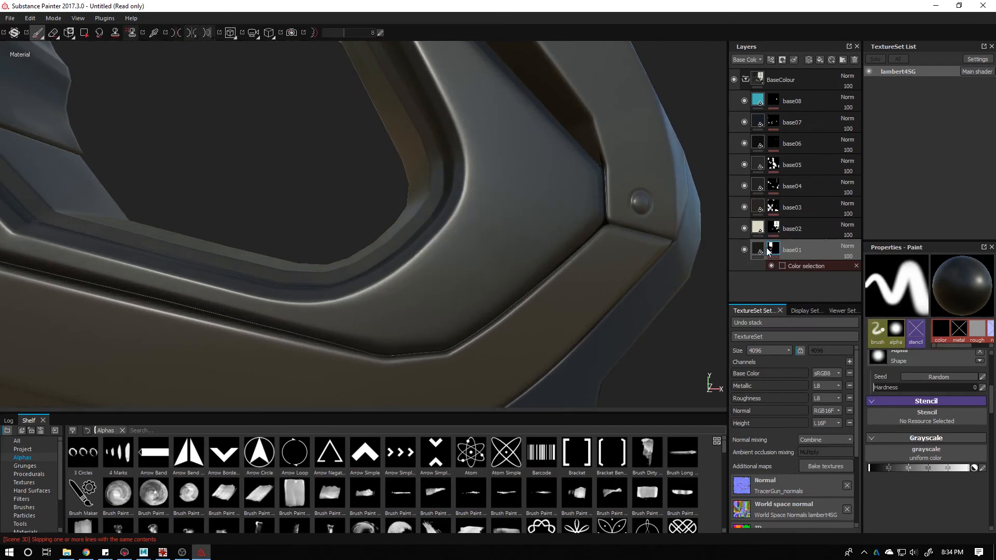
scroll(689, 209, "down", 3)
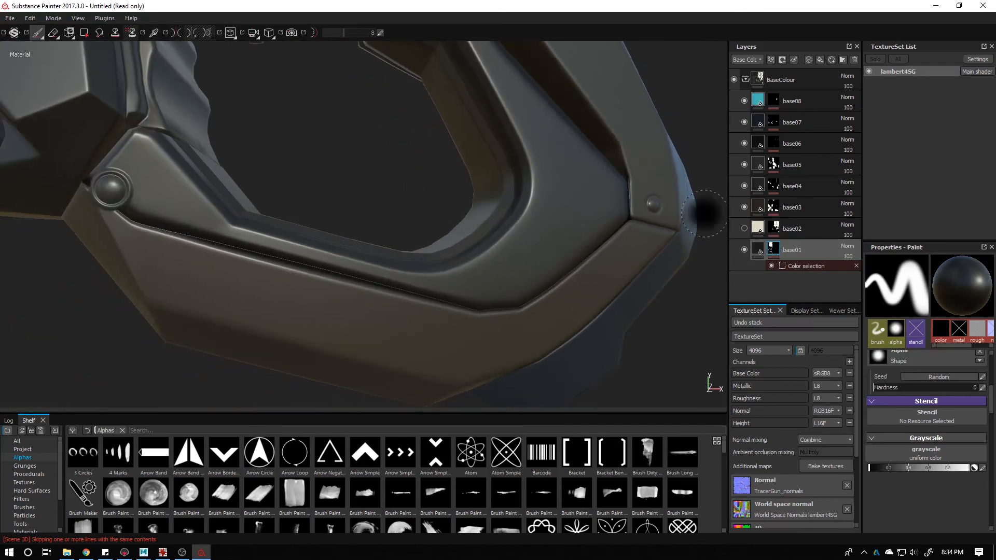
Toggle base03's visibility repeatedly to compare the seams at the grip's lower rear corner up close, leaving the layer hidden
left_click(742, 207)
scroll(703, 303, "up", 3)
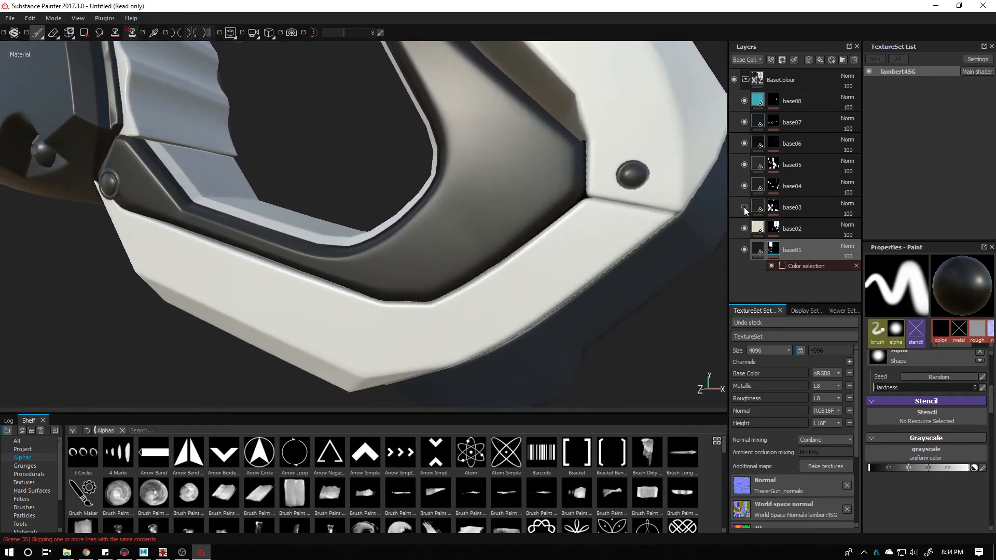
left_click(744, 207)
left_click(743, 207)
left_click(744, 207)
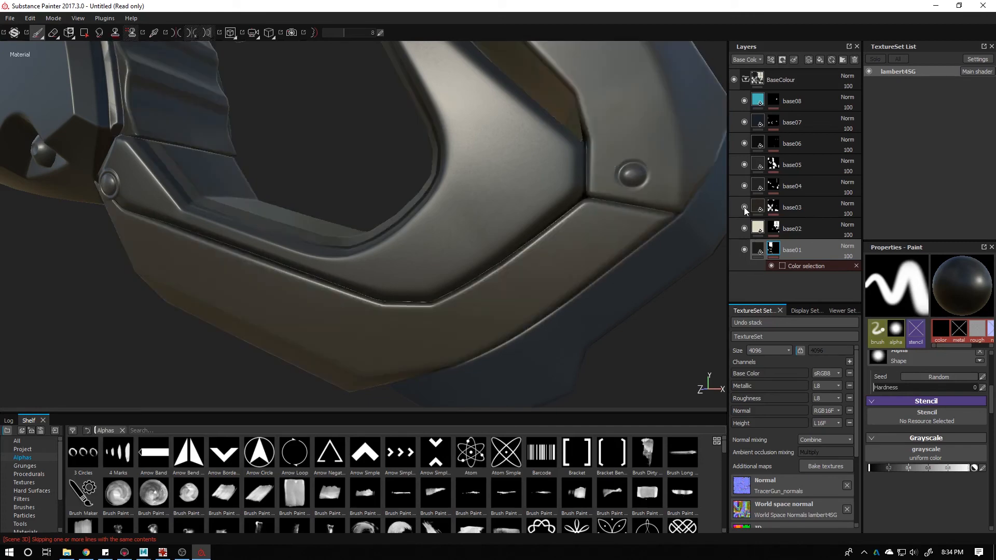
scroll(718, 223, "up", 2)
scroll(690, 332, "up", 3)
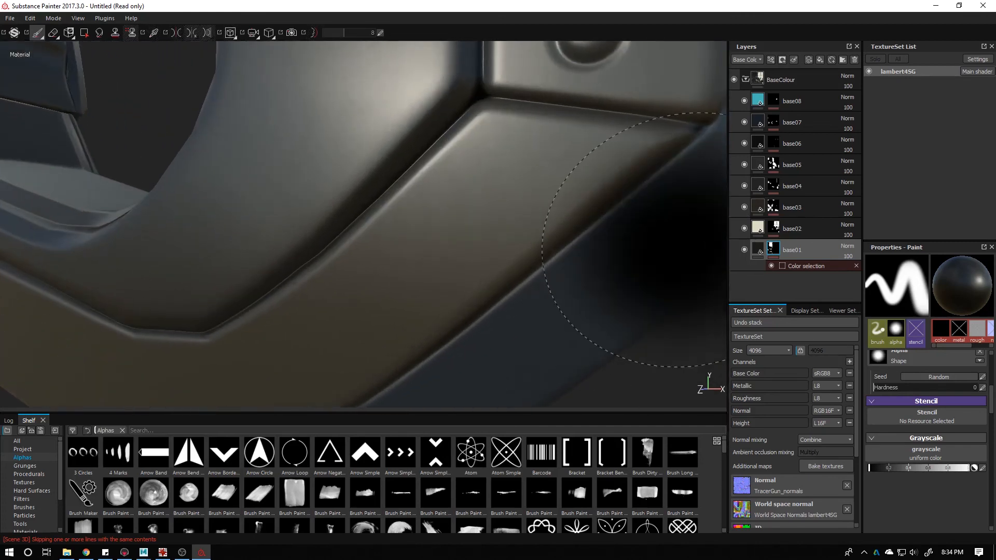
left_click(744, 208)
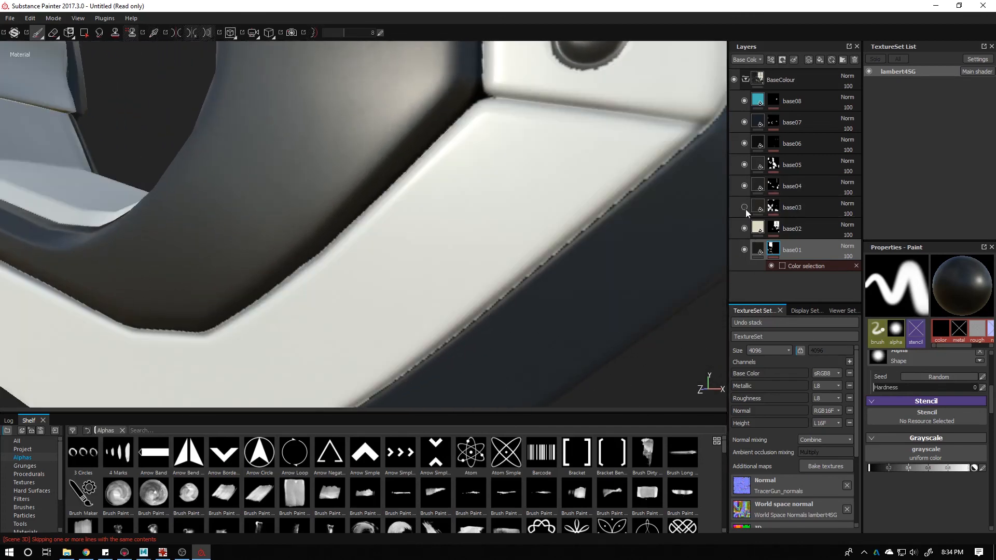
Disable base01's mask and compare the grip's seams with base03 hidden and shown, leaving base03 visible
left_click(773, 251, "shift")
left_click_drag(689, 249, 397, 228, "alt")
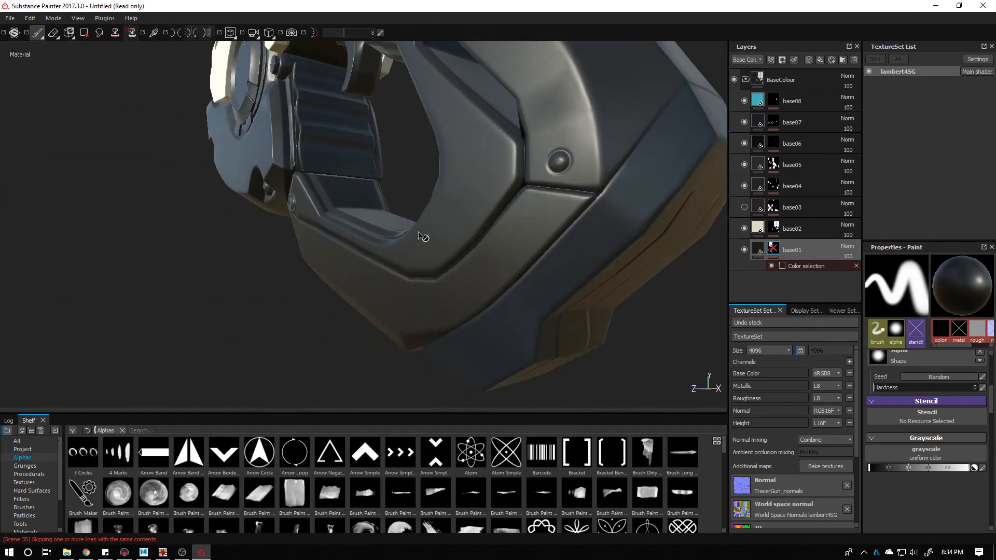
left_click_drag(550, 252, 526, 251, "alt")
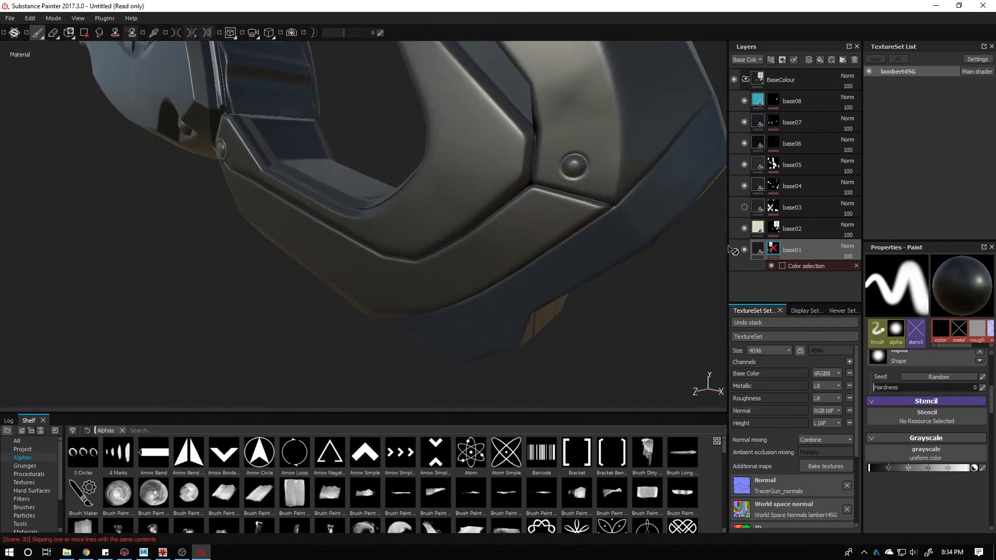
left_click(743, 208)
left_click(743, 208)
left_click(743, 208)
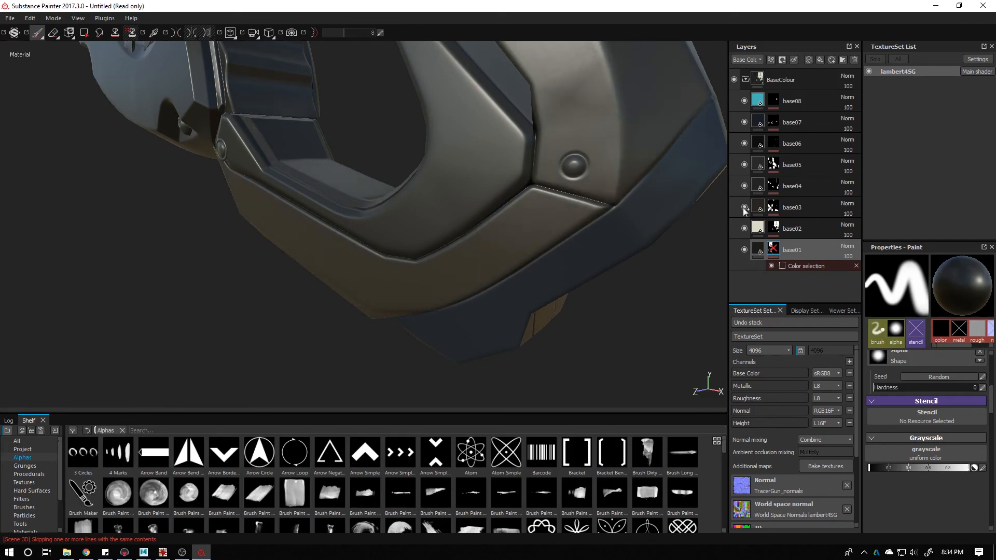
Clear base01's mask and remove it from the layer
right_click(773, 248)
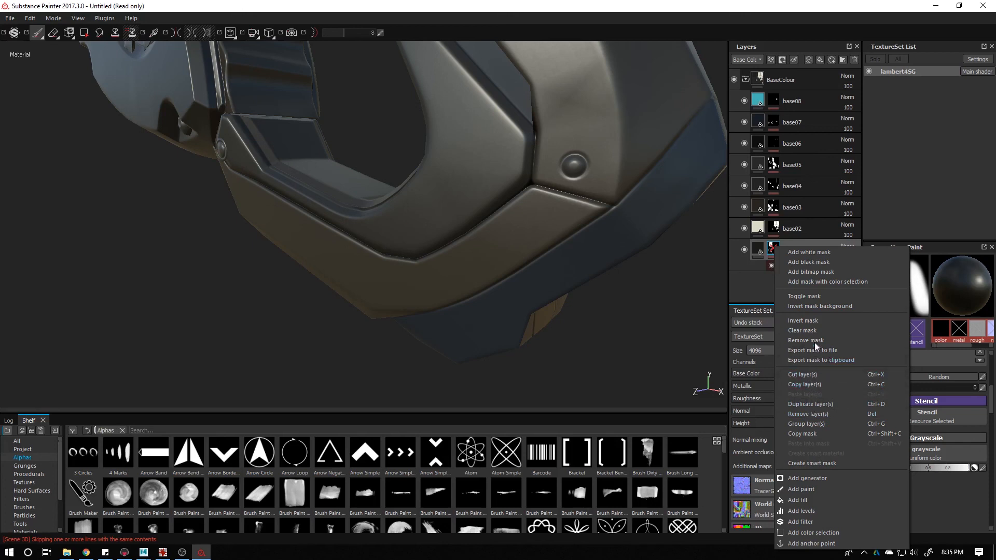
left_click(822, 330)
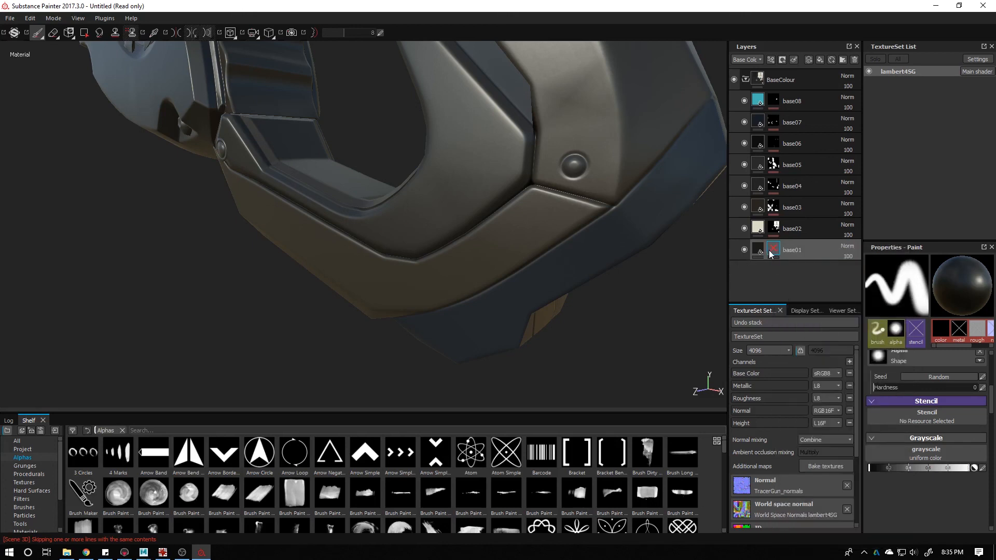
right_click(771, 248)
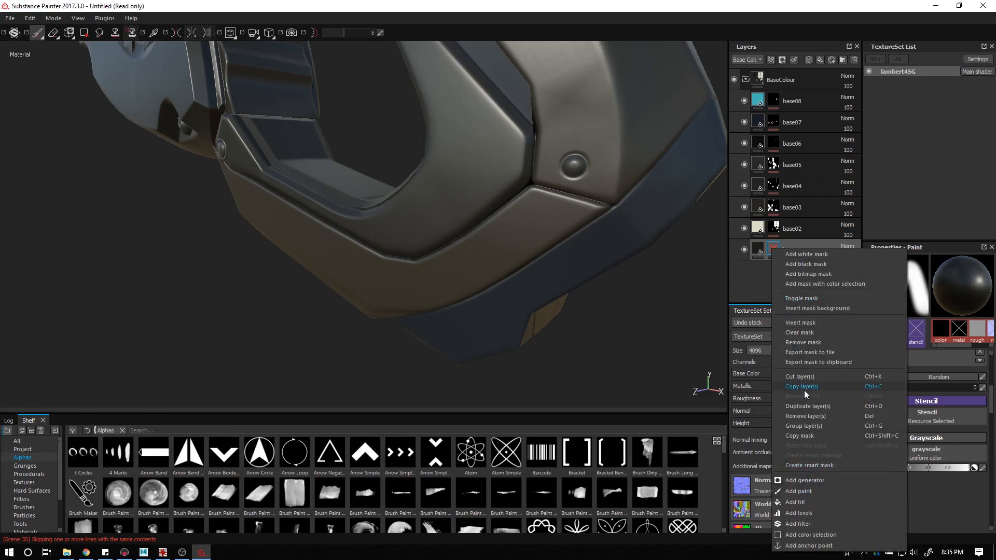
left_click(808, 343)
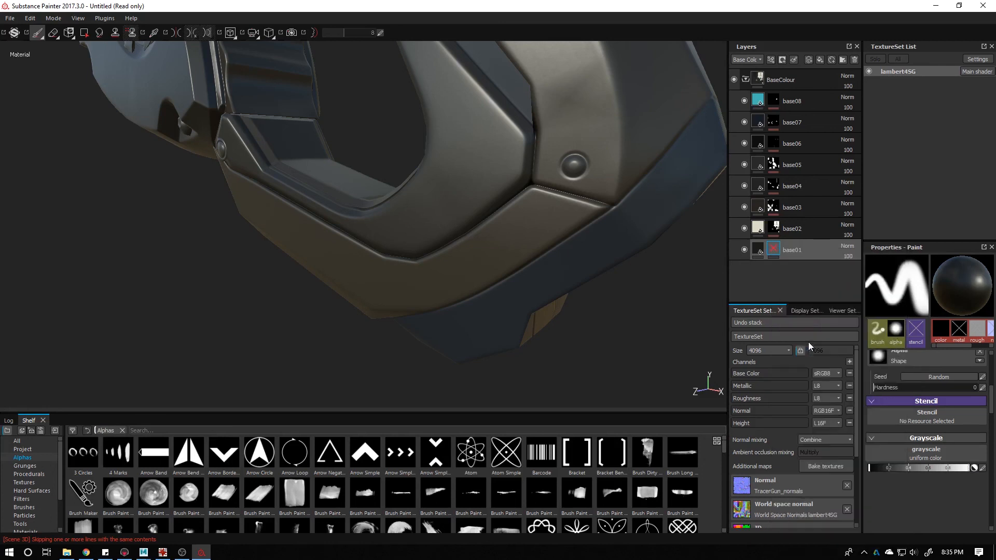
Toggle base01's visibility off and on and inspect the unmasked base coat over the whole gun
left_click_drag(577, 264, 680, 275, "alt")
right_click_drag(679, 276, 586, 226, "alt")
middle_click_drag(280, 222, 413, 299, "alt")
right_click_drag(413, 299, 306, 215, "alt")
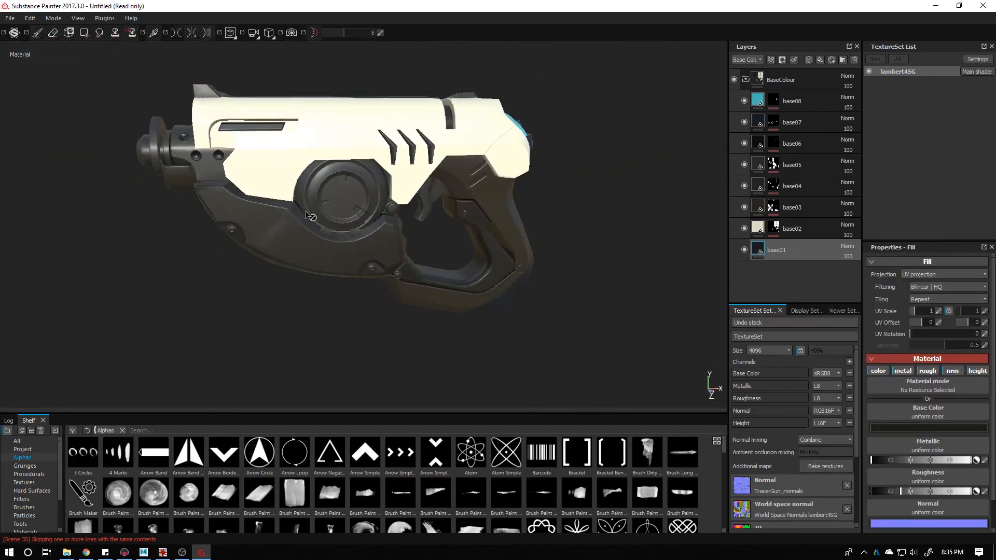
left_click(744, 250)
left_click(743, 250)
left_click_drag(698, 140, 394, 192, "alt")
scroll(300, 208, "up", 3)
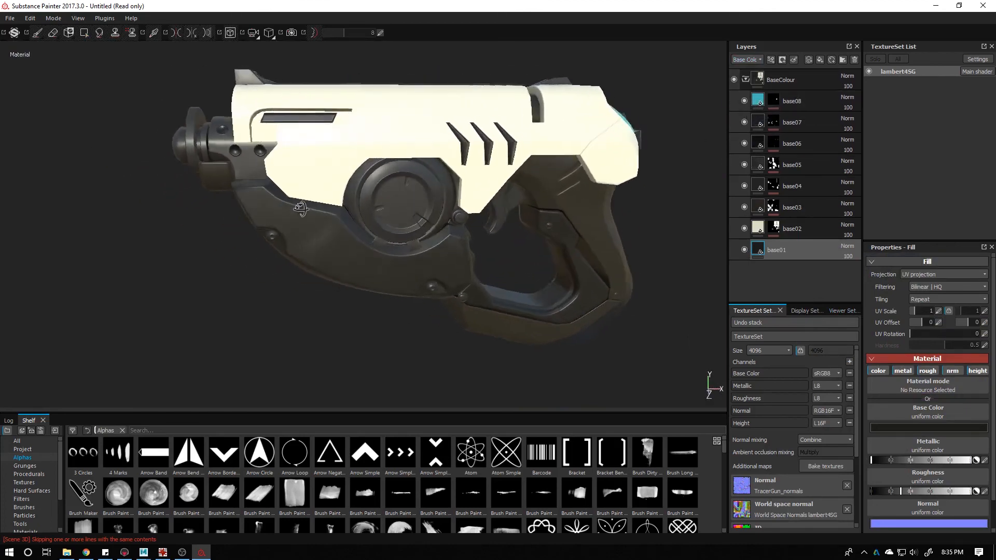
left_click_drag(300, 208, 348, 207, "alt")
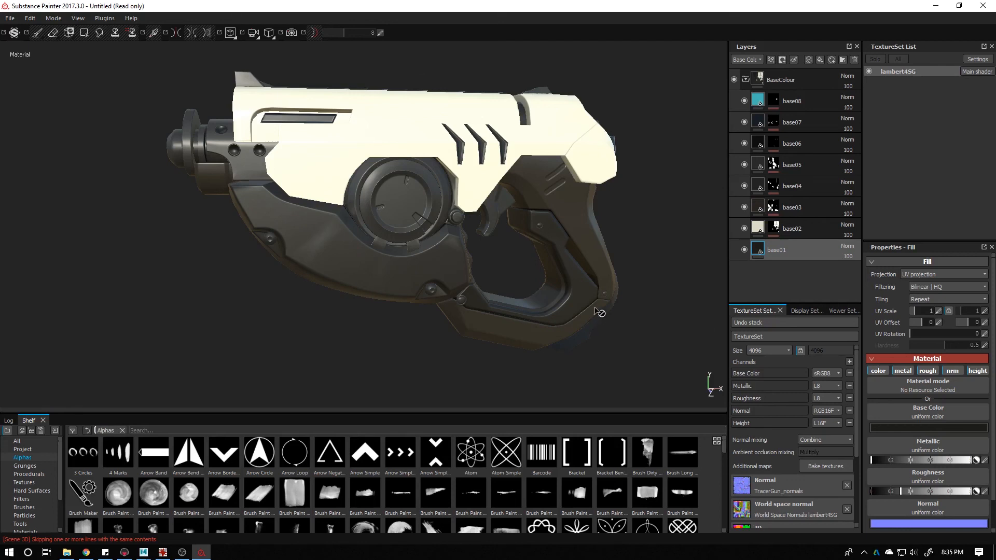
left_click_drag(540, 280, 589, 258, "alt")
Collapse the BaseColour folder, then compare the gun with the folder hidden and shown from several angles
left_click(746, 80)
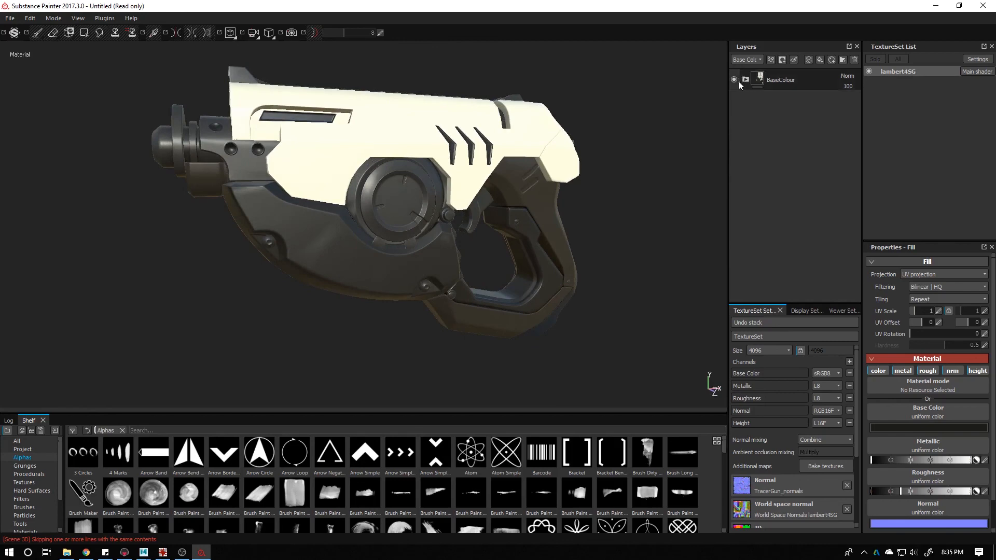
left_click(734, 81)
left_click(733, 80)
mouse_move(555, 189)
left_mouse_down("alt")
mouse_move(485, 199)
mouse_move(545, 182)
mouse_move(590, 191)
mouse_move(573, 195)
left_mouse_up("alt")
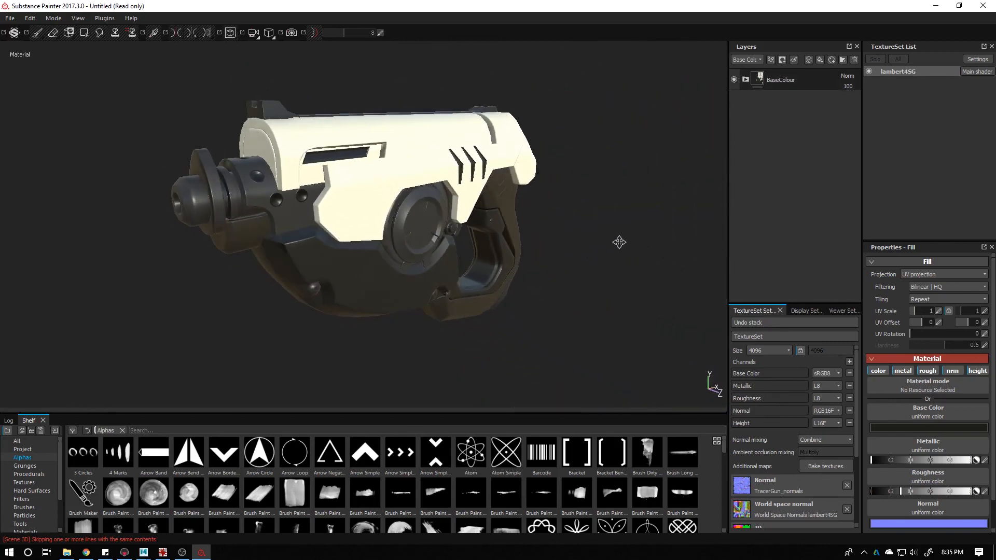
left_click_drag(618, 240, 358, 179, "alt")
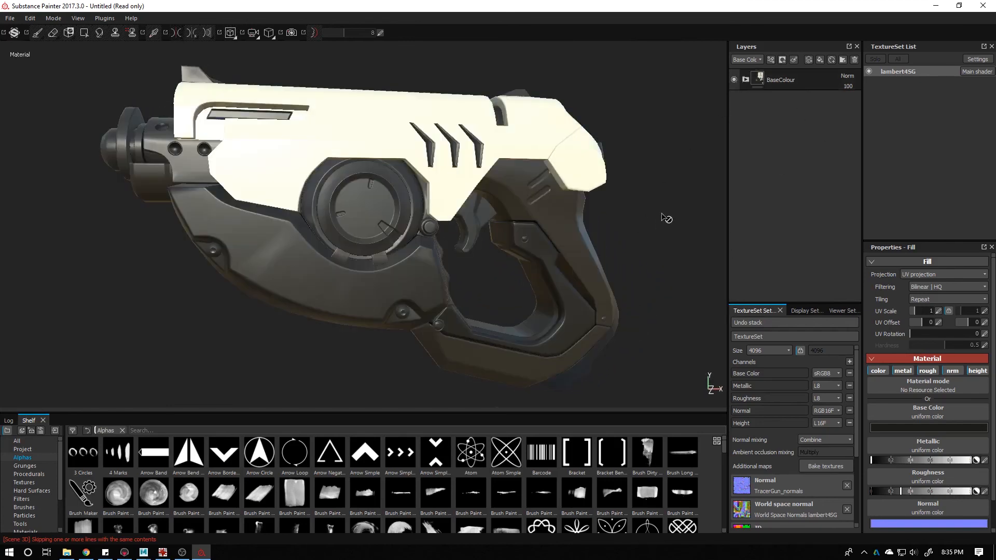
left_click_drag(667, 218, 495, 221, "alt")
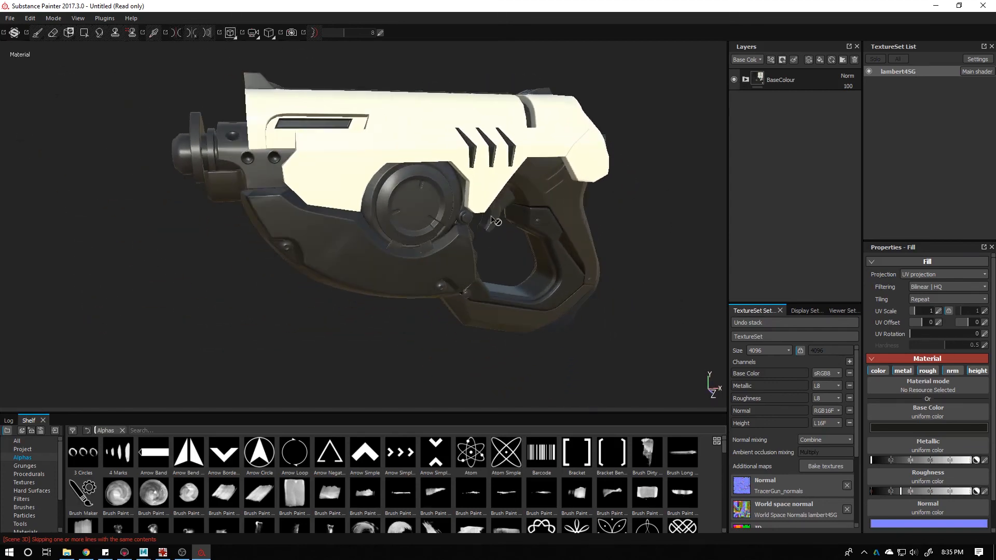
Switch to IrfanView and examine the gun in the reference image overwatch_cosplay_tracer_04_hd.png
key("alt+Tab")
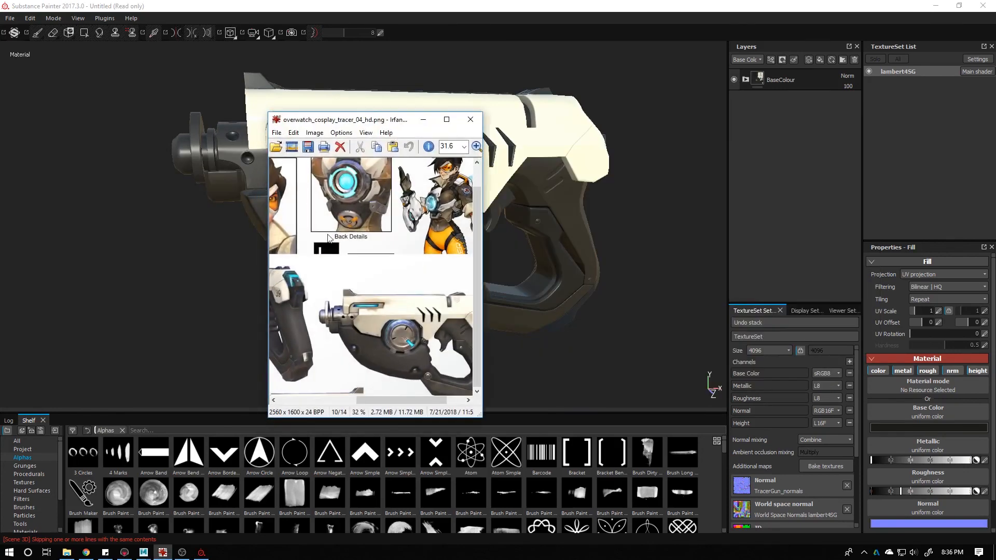
scroll(377, 291, "down", 1)
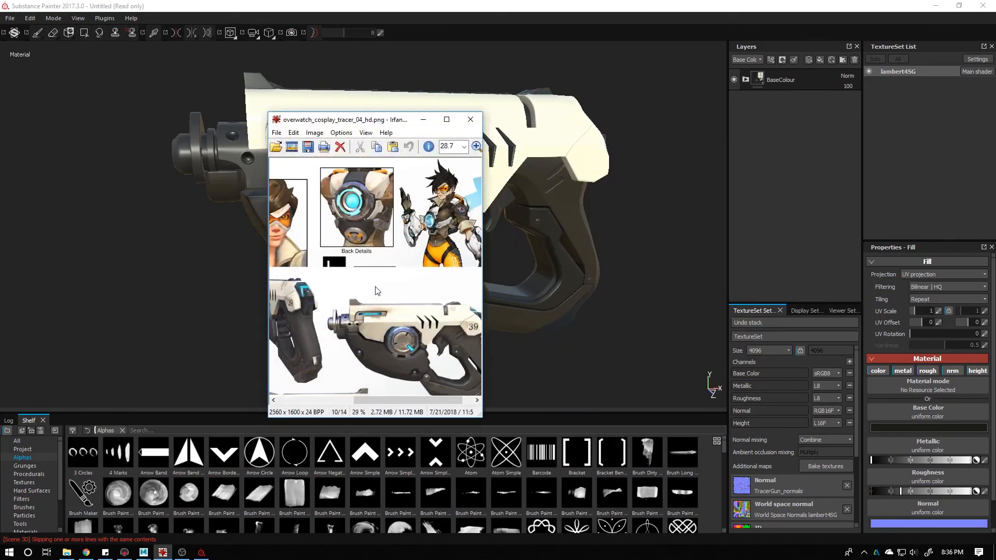